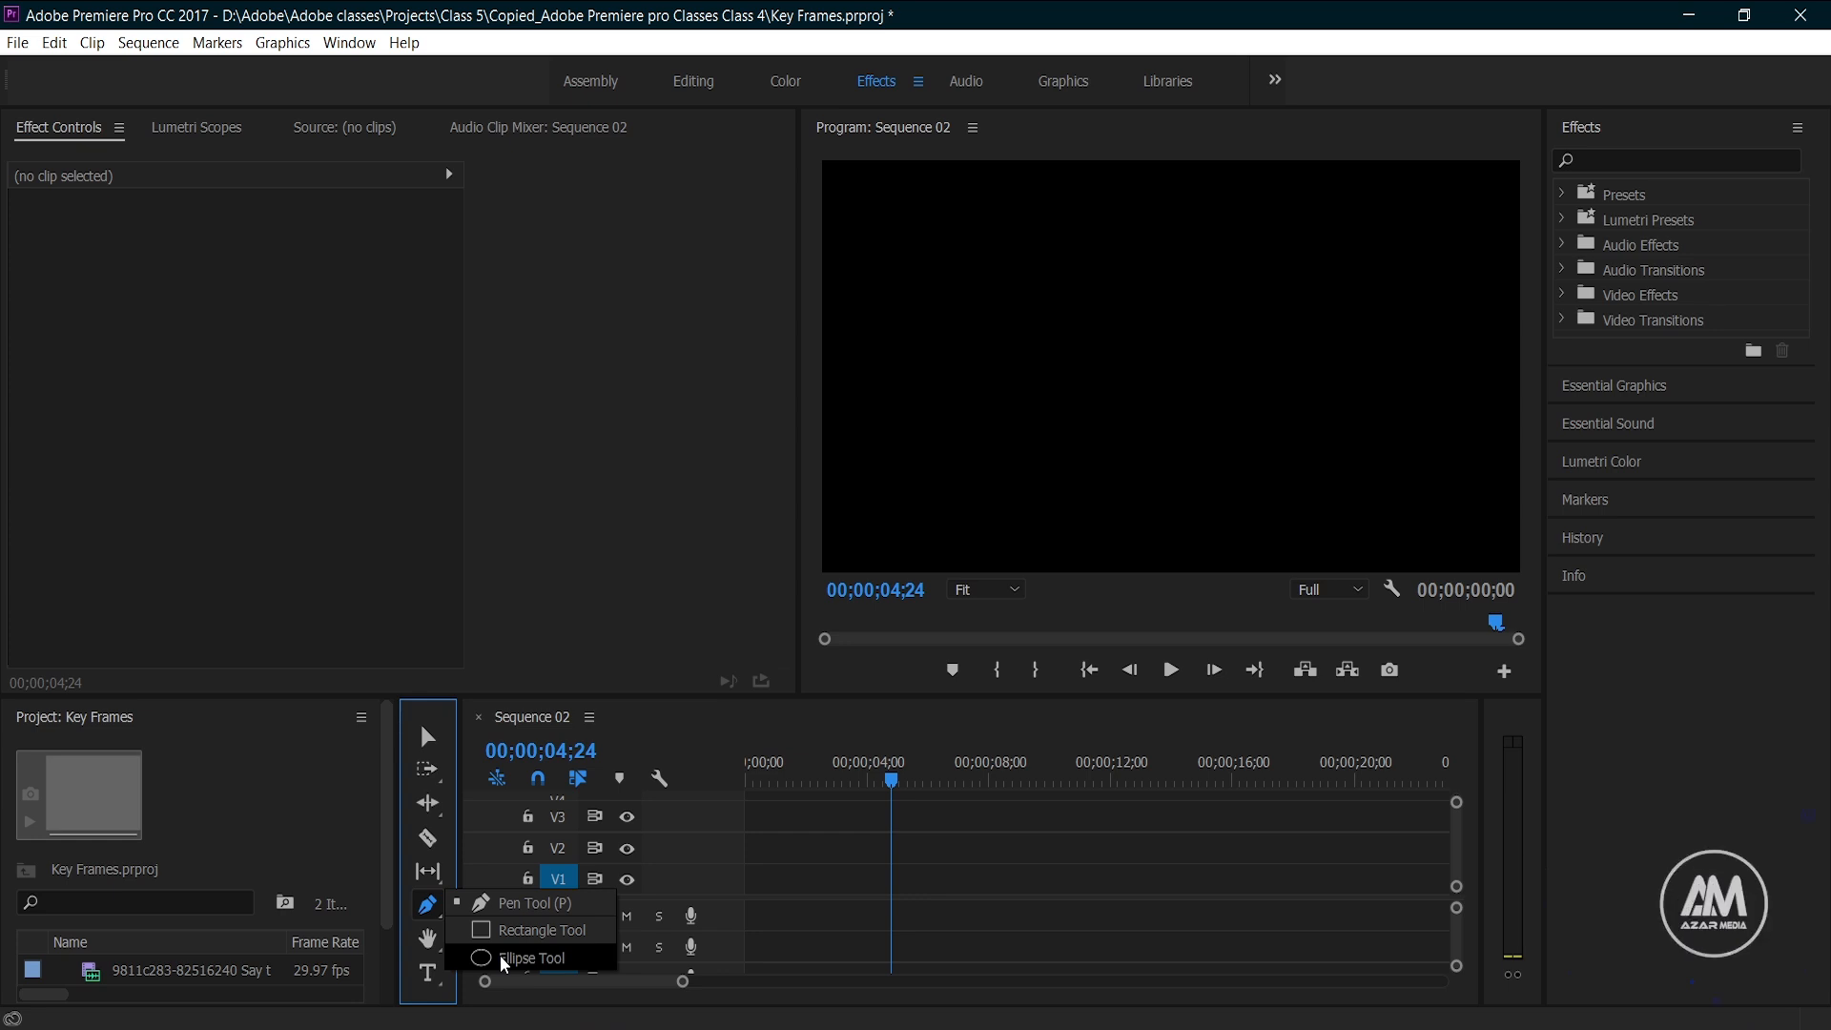
Step: Draw a small circle with the Ellipse tool in the upper-left area of the video frame and move its clip to the sequence start
drag(868, 201, 983, 323)
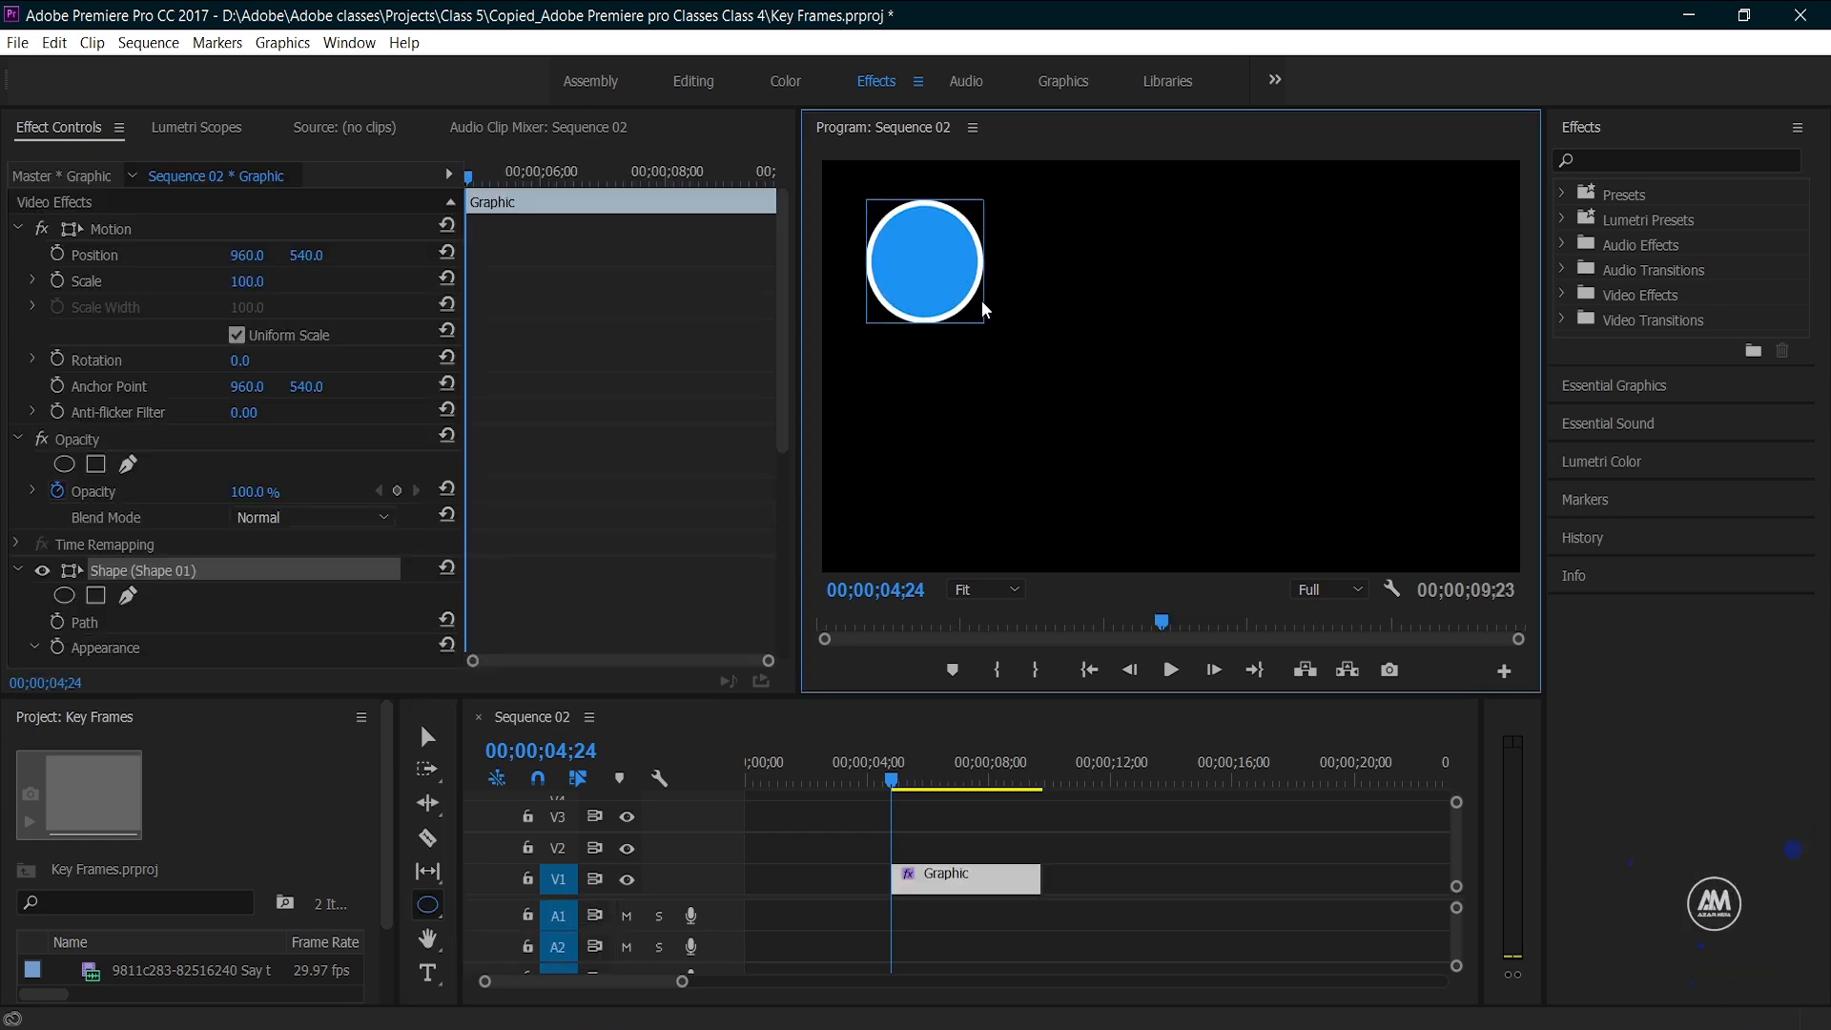
drag(880, 790, 764, 784)
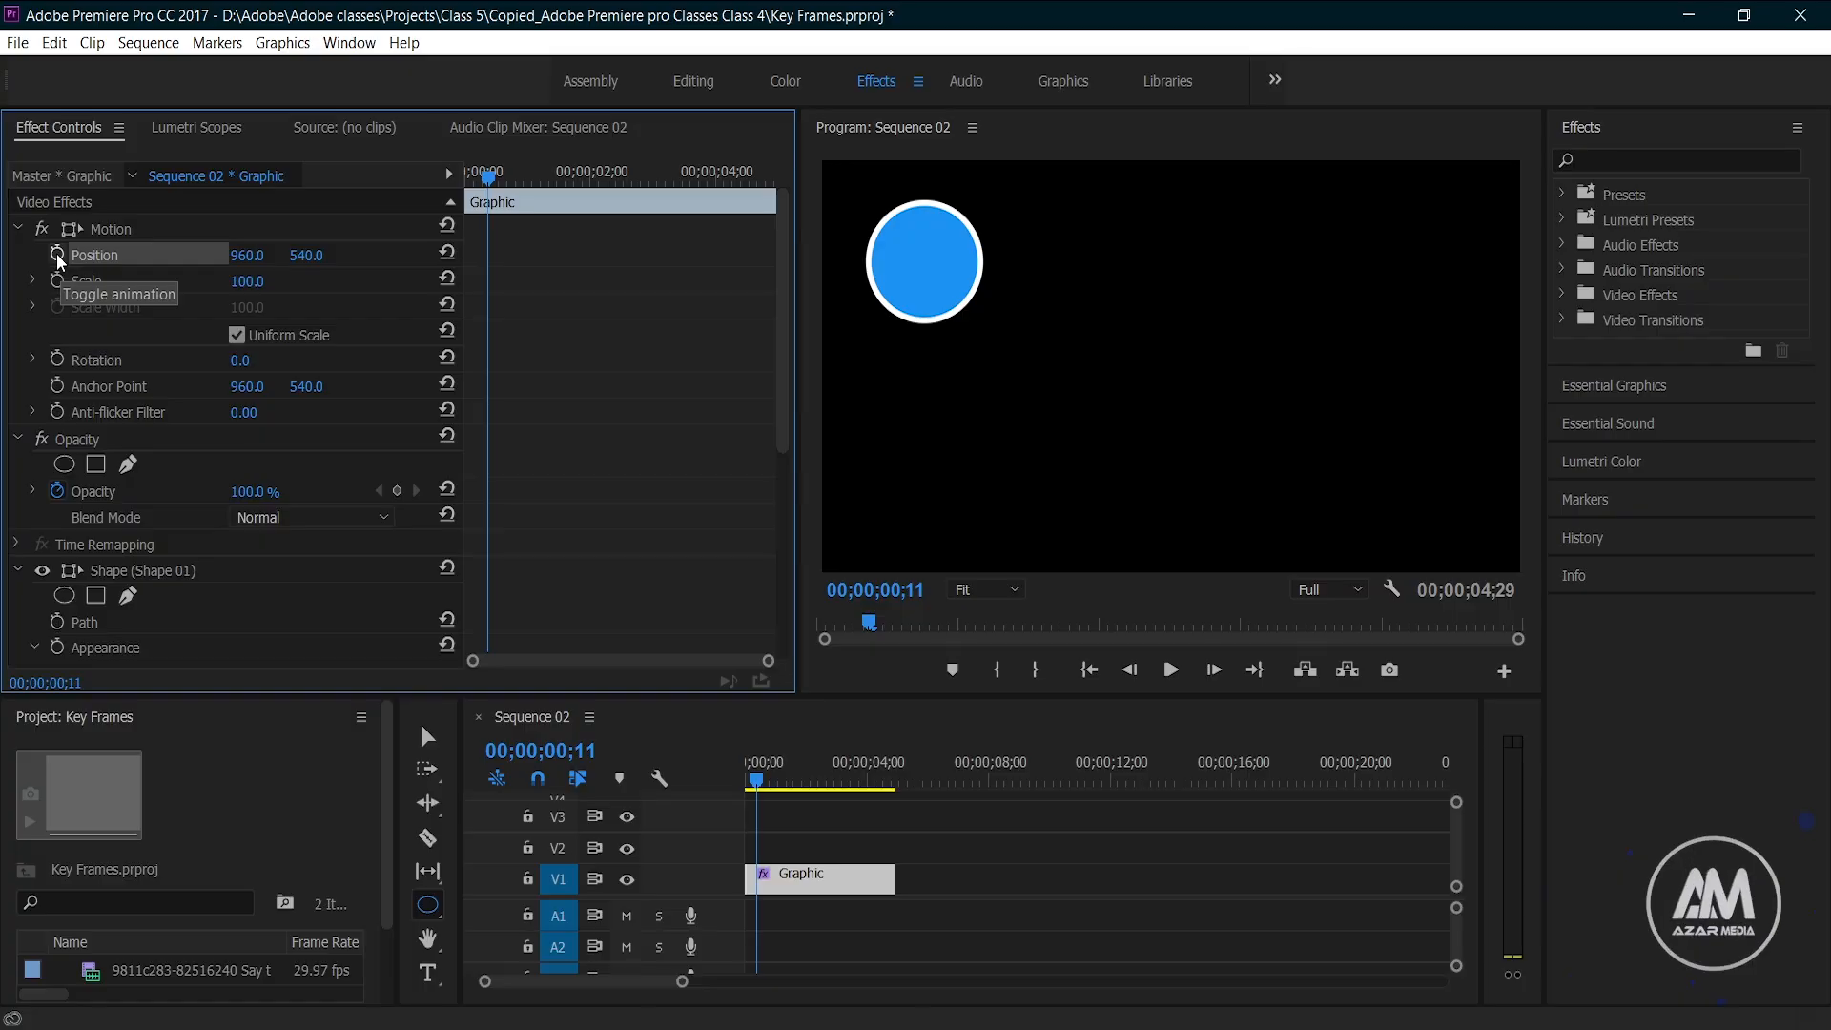
Step: Animate the circle's Position with a keyframe at 00;00;00;11 and a second one at 00;00;01;07 with horizontal value 2380
click(58, 256)
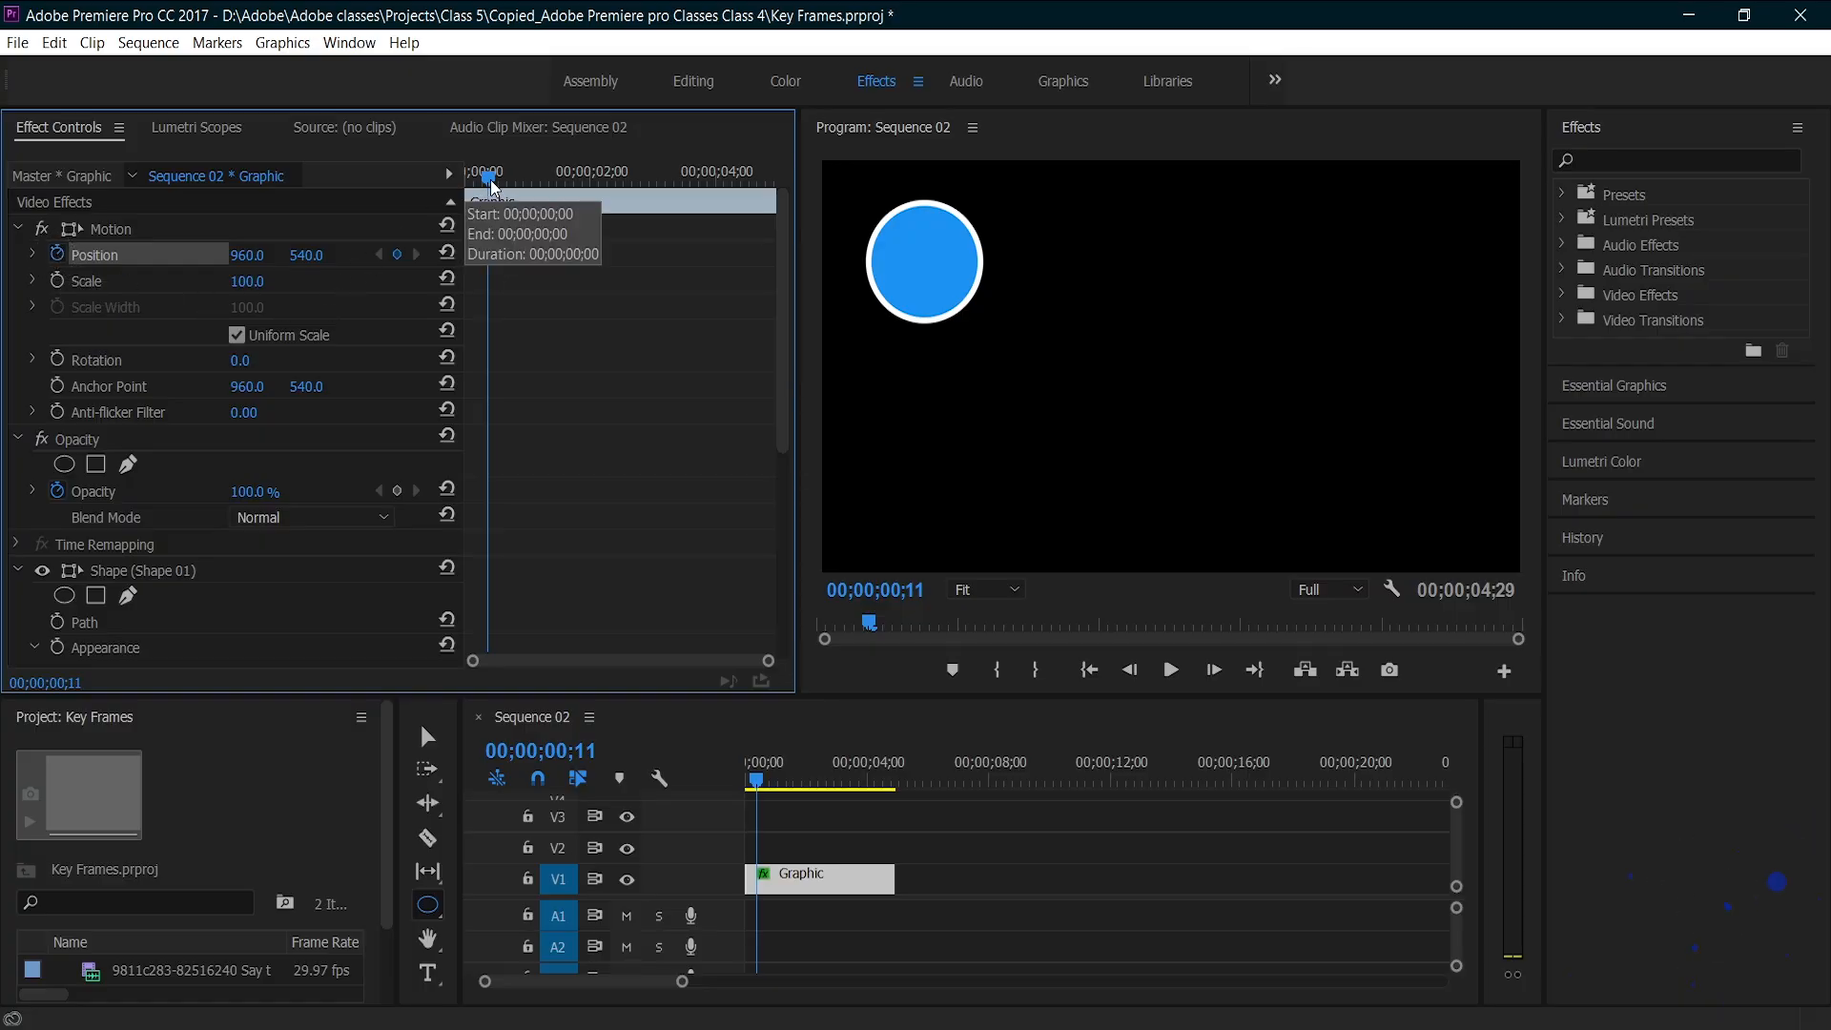
drag(490, 179, 546, 179)
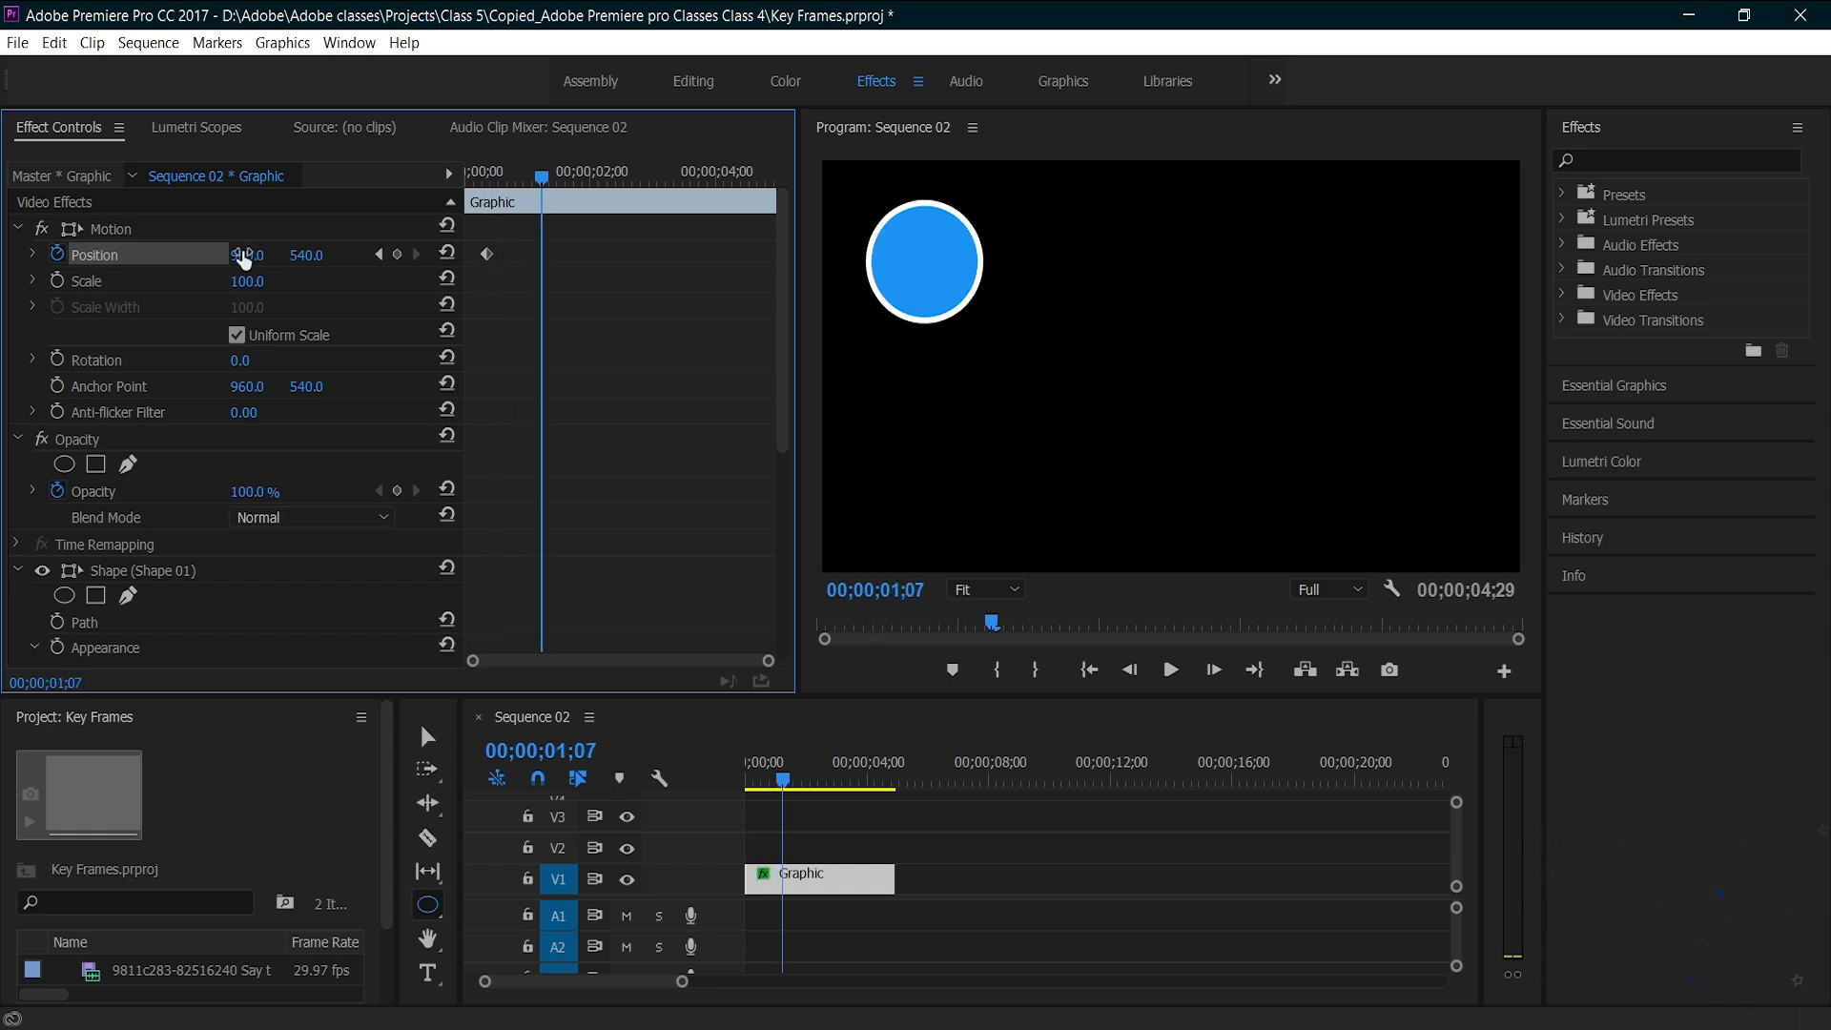
drag(244, 259, 757, 260)
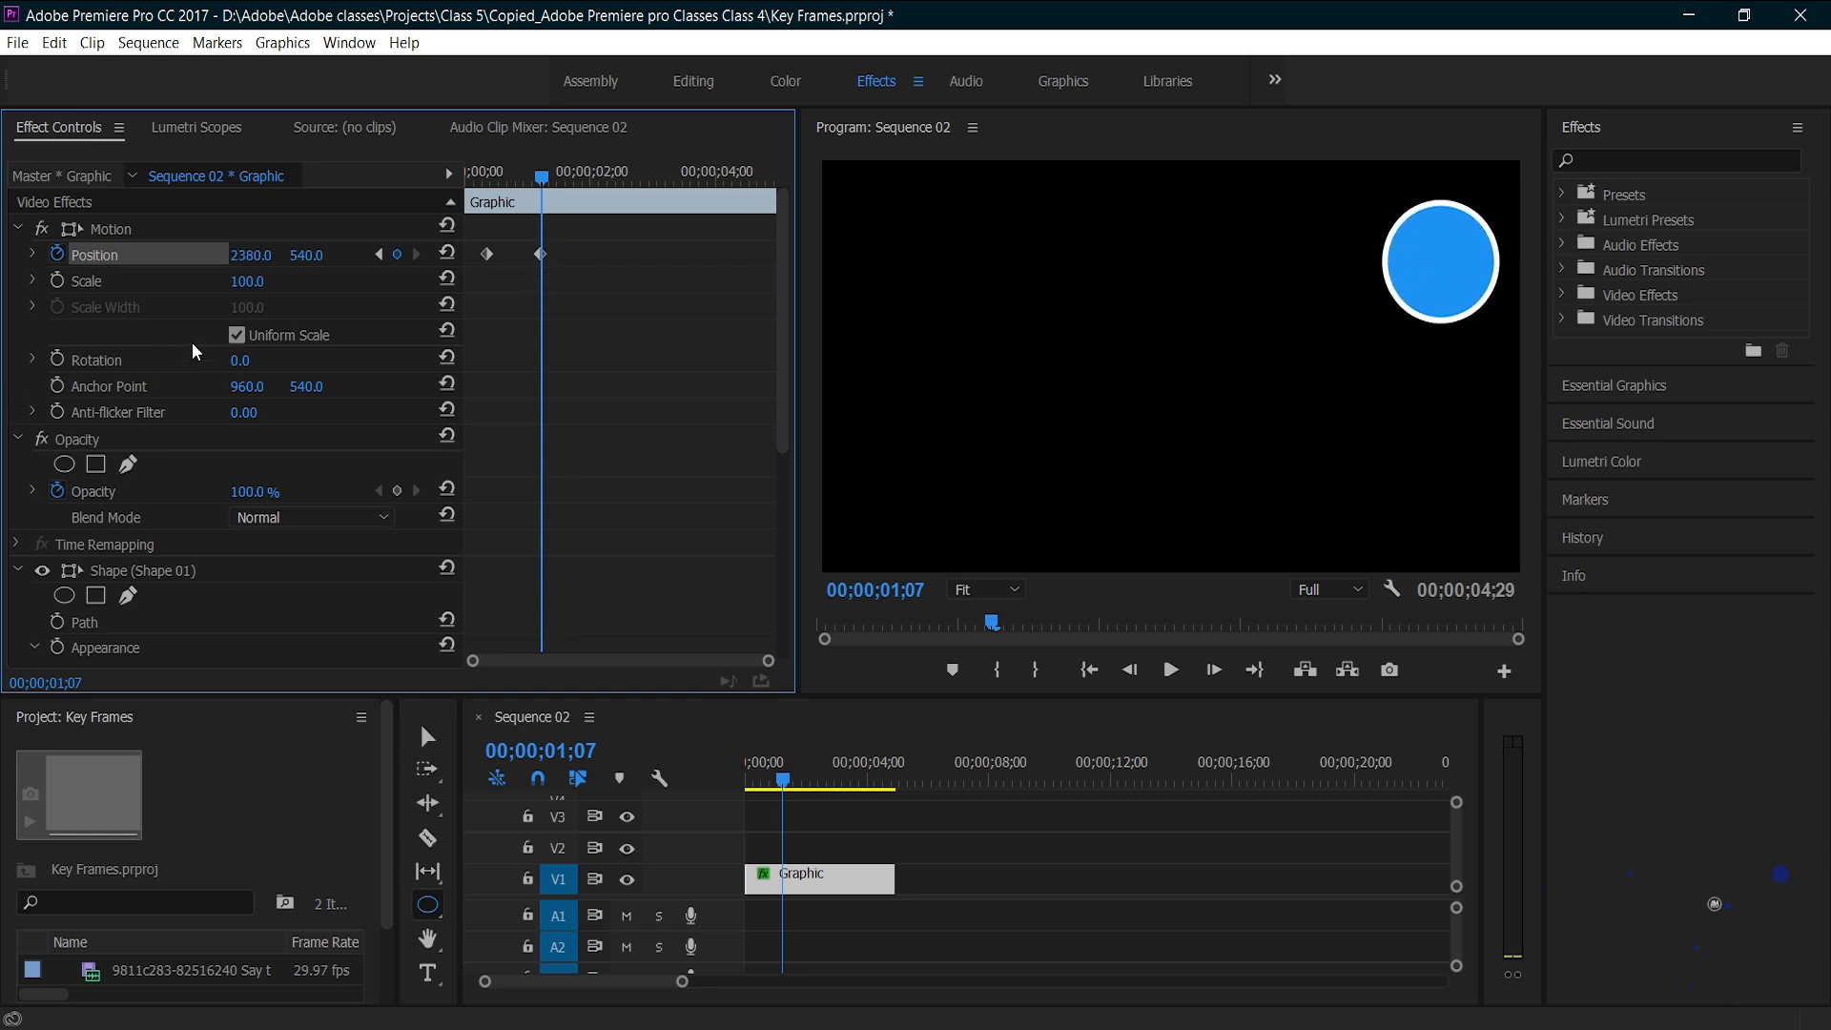
Step: Expand the Position velocity graph and play the animation from the sequence start to 00;00;02;03
click(34, 255)
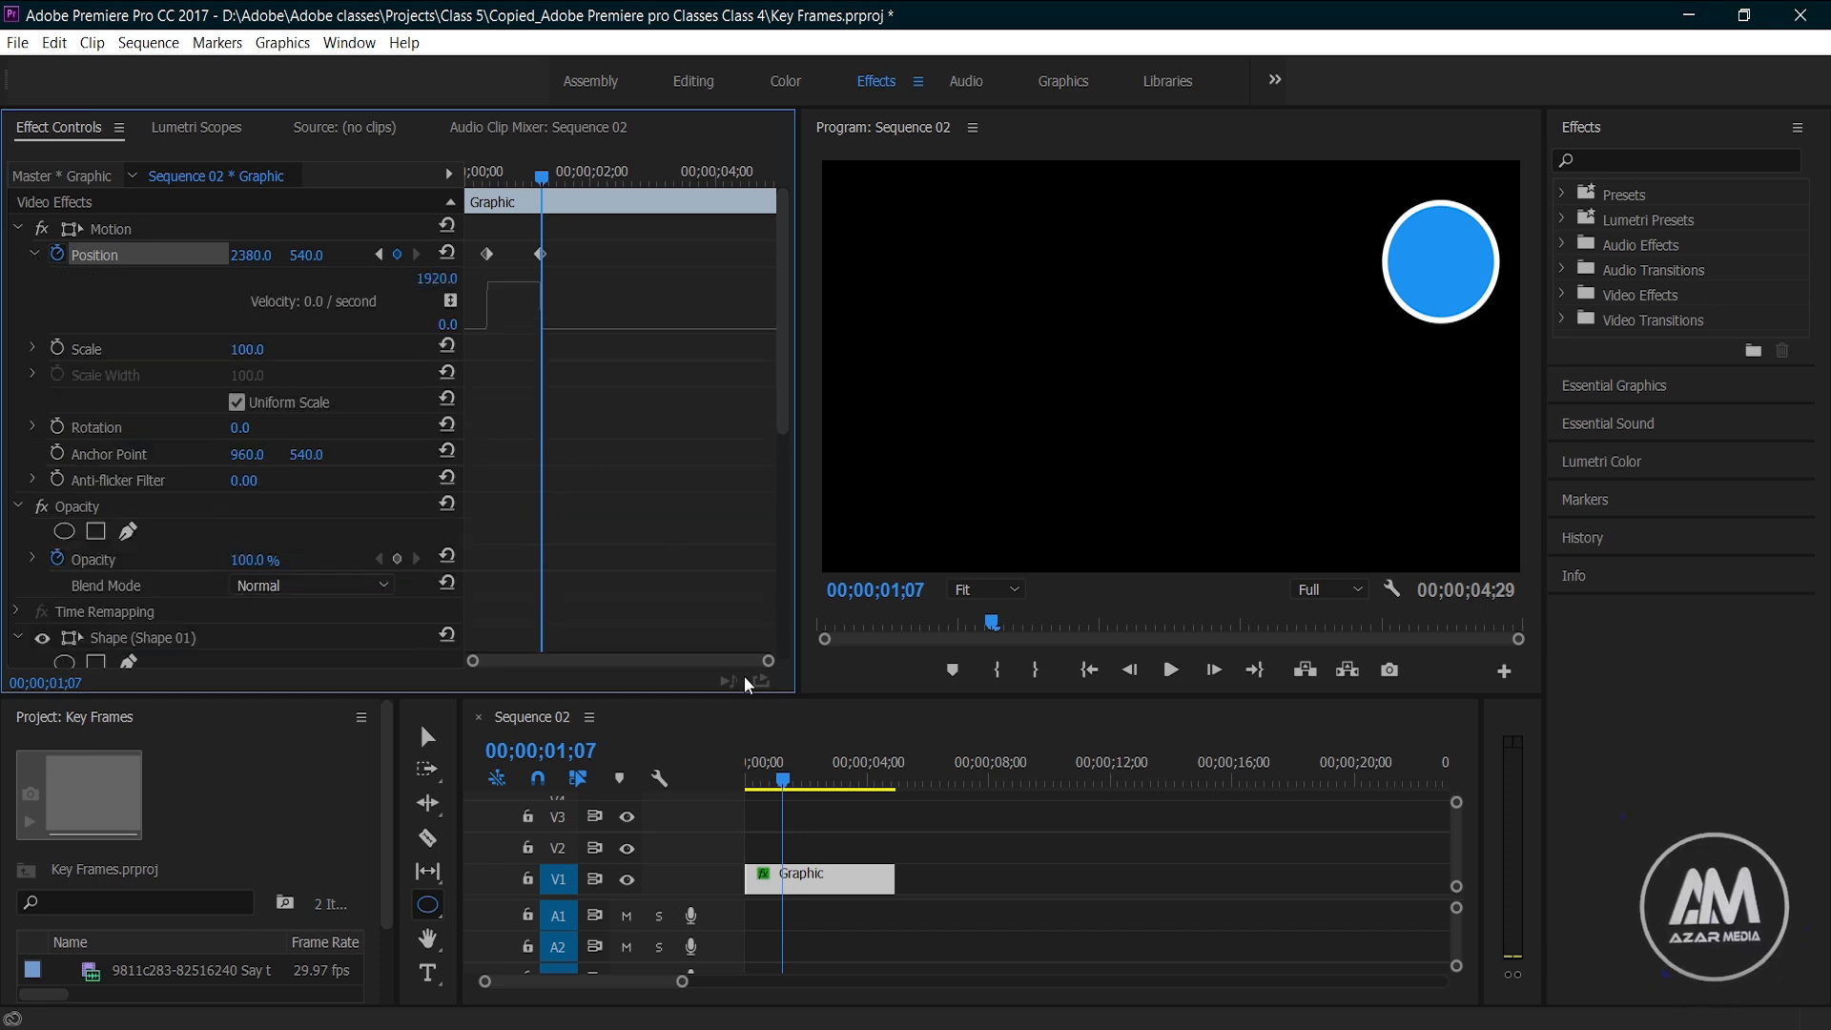
drag(782, 783, 712, 774)
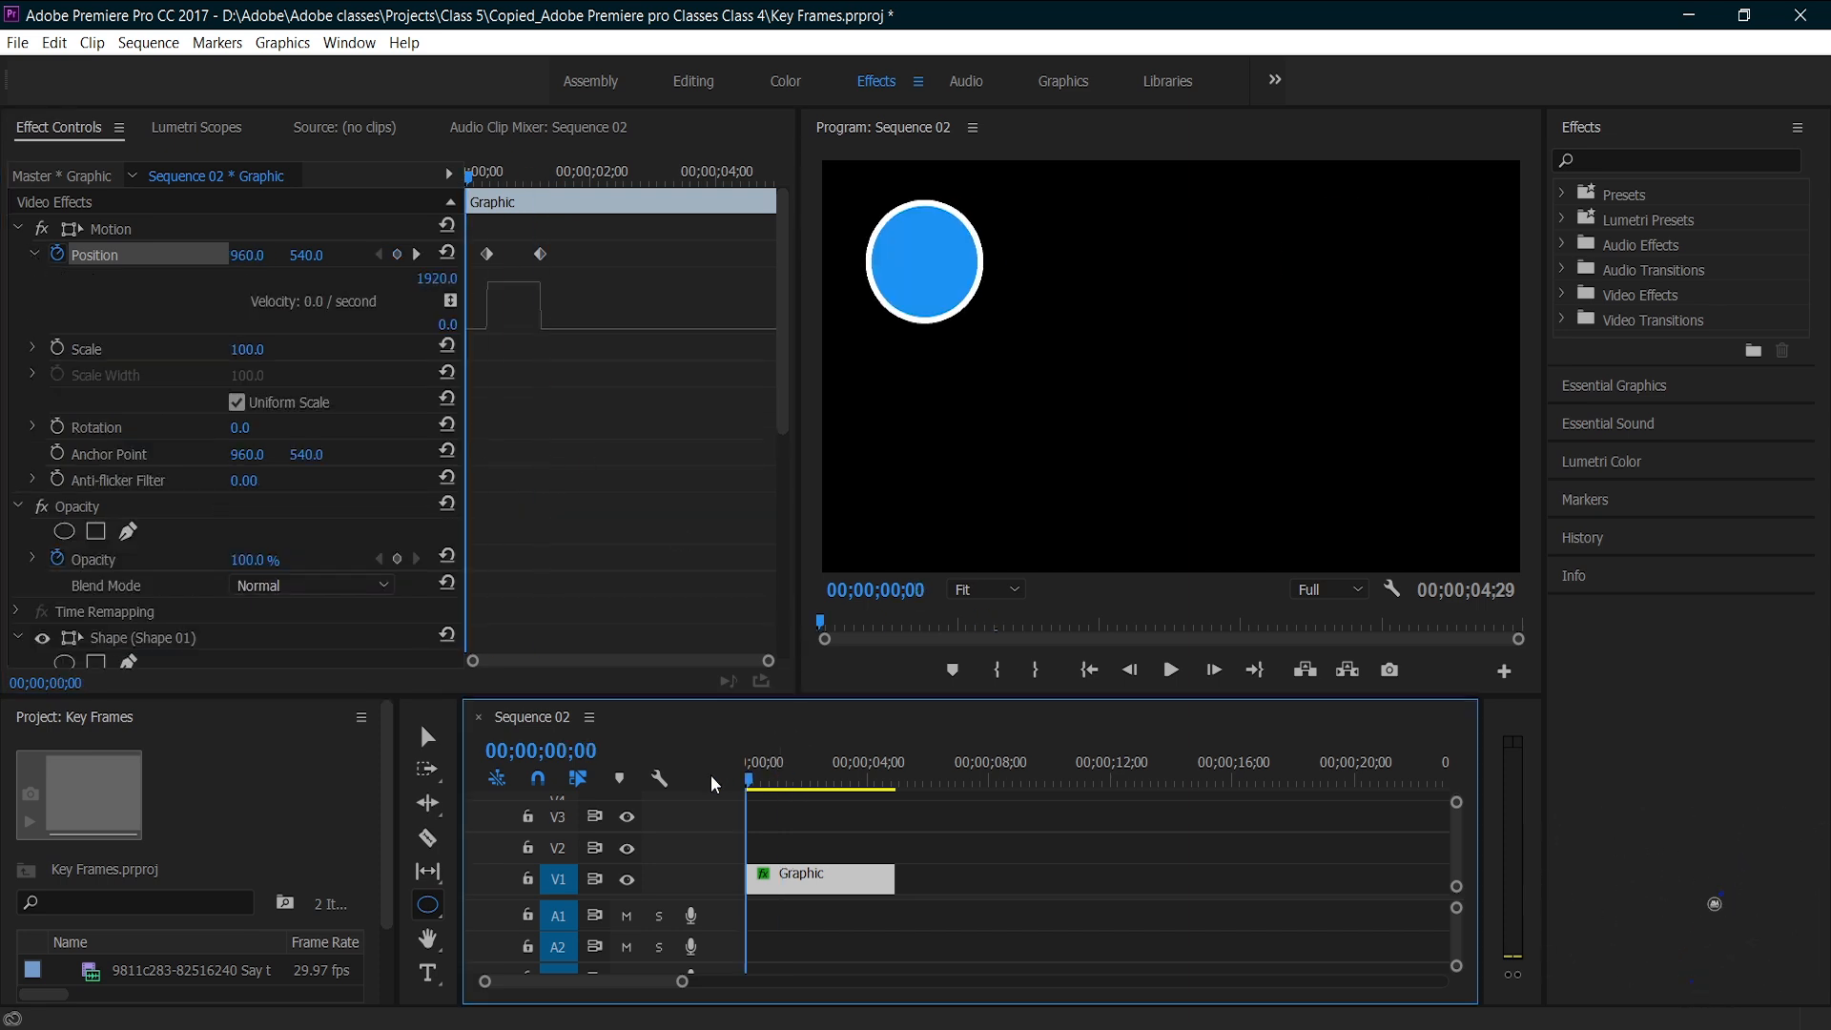
key(space)
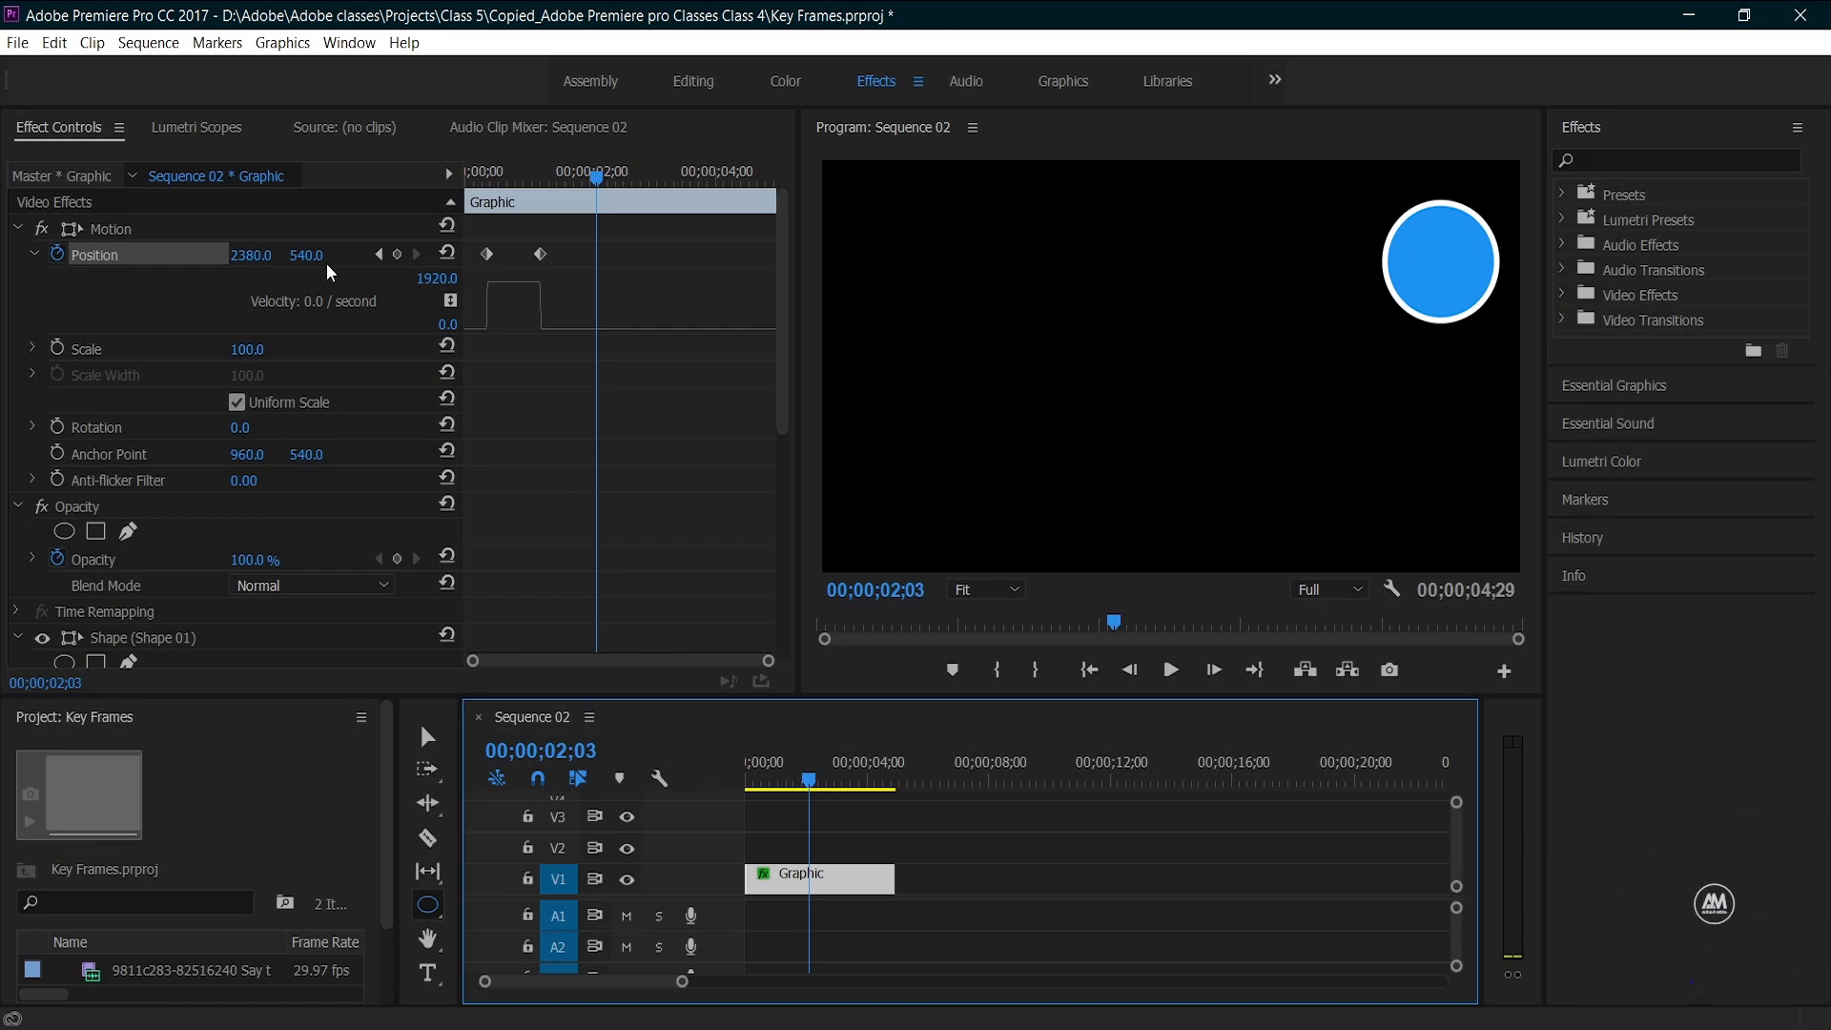
Step: Add a Position keyframe at 00;00;02;03 with horizontal value 960 and play the animation from the start
click(253, 252)
text(960)
key(Return)
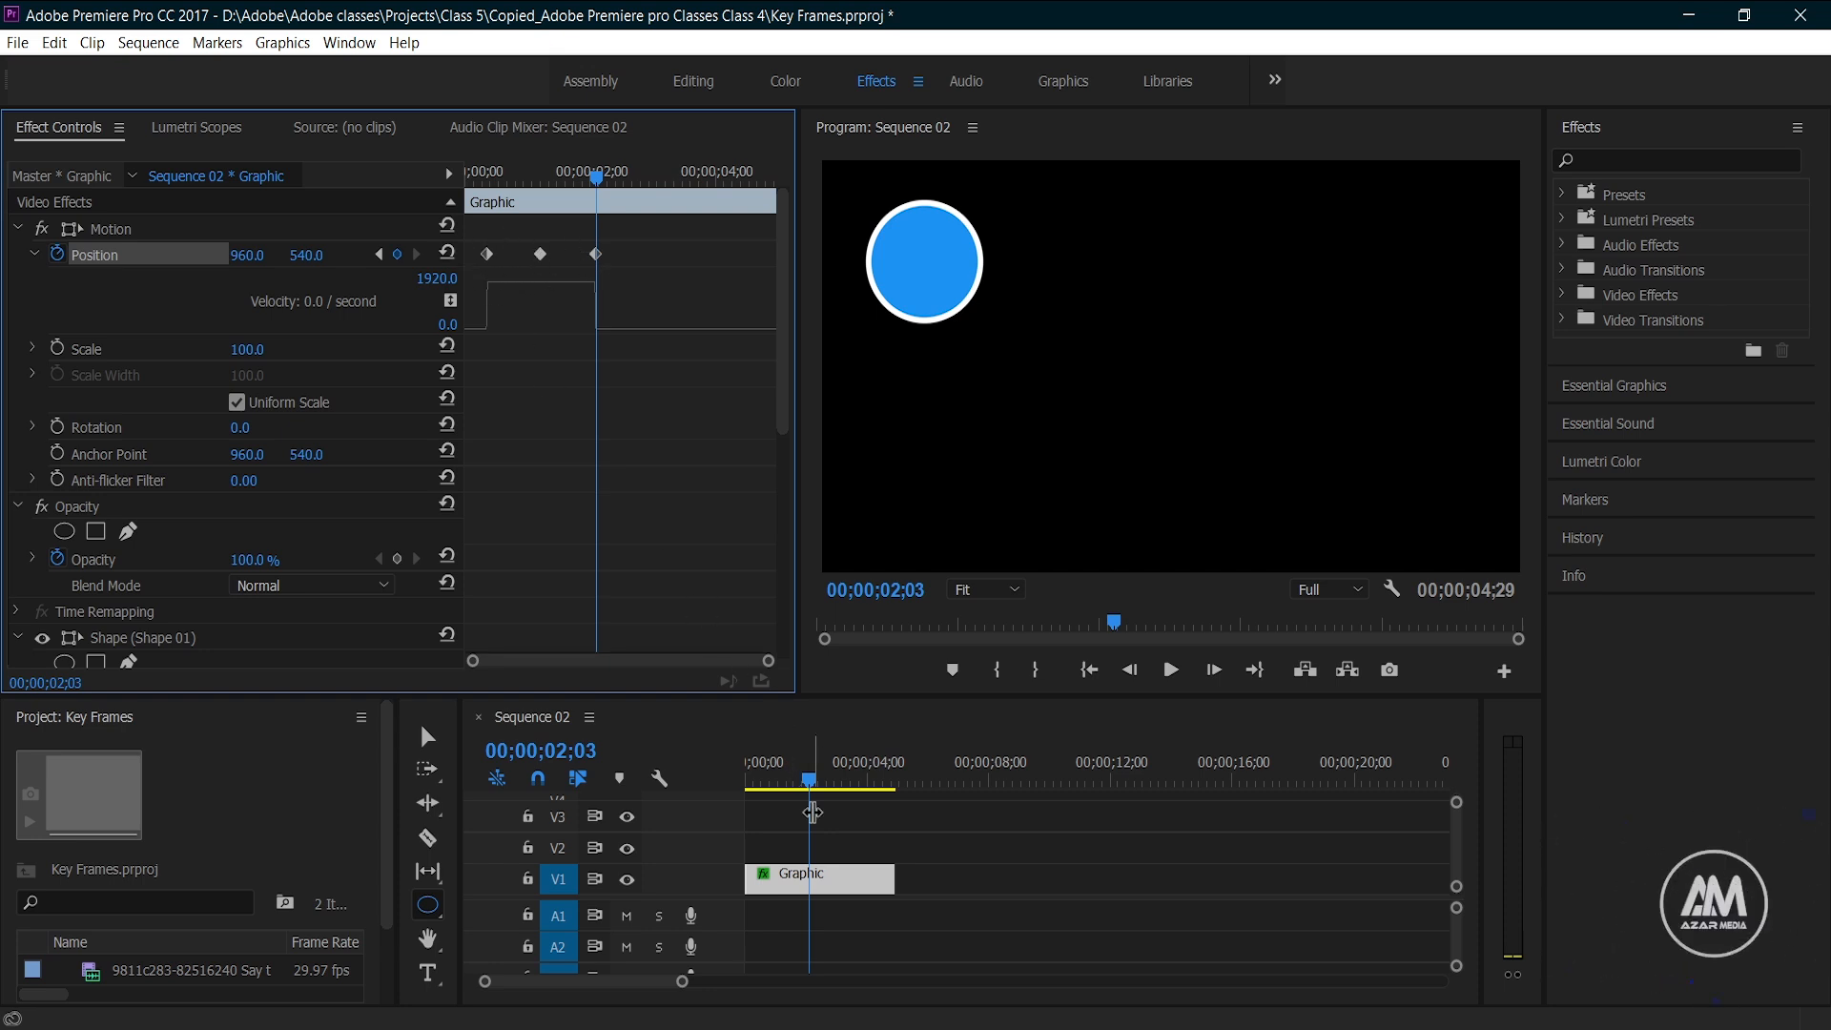
drag(809, 788, 719, 765)
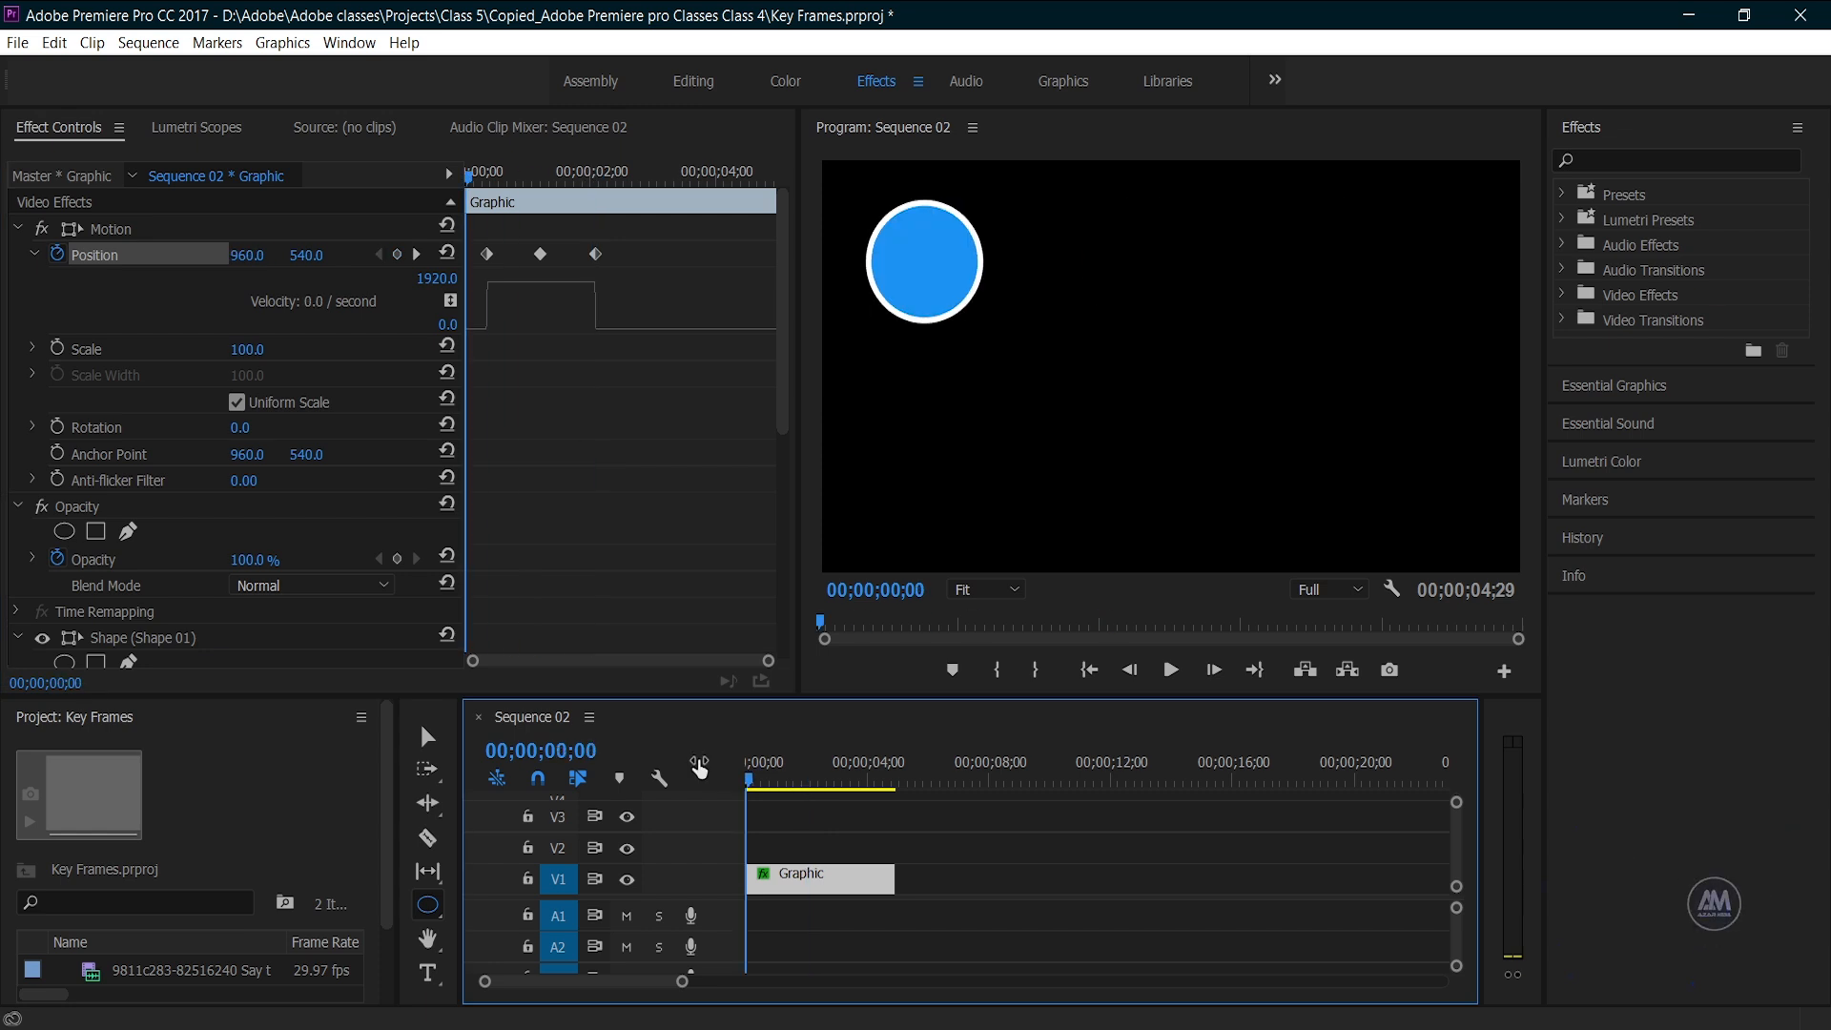
key(space)
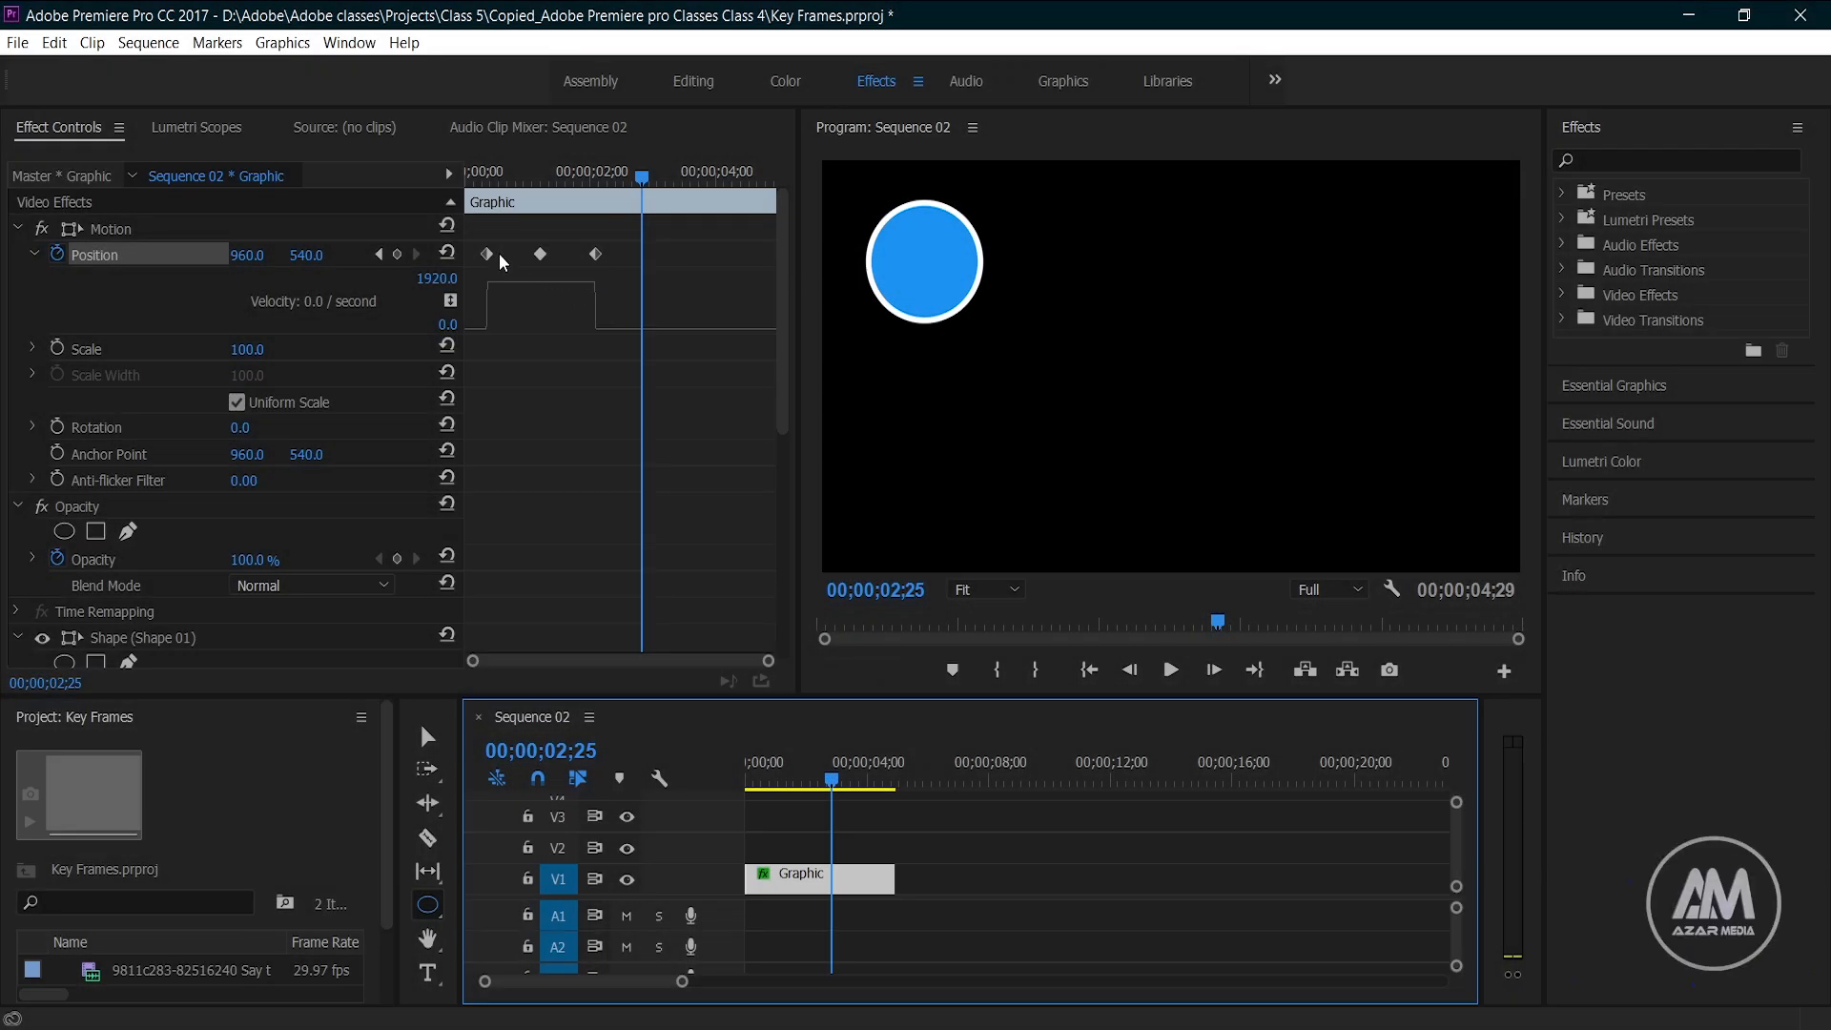
Step: Apply Ease Out temporal interpolation to the first Position keyframe and Ease In to the last one
right_click(489, 256)
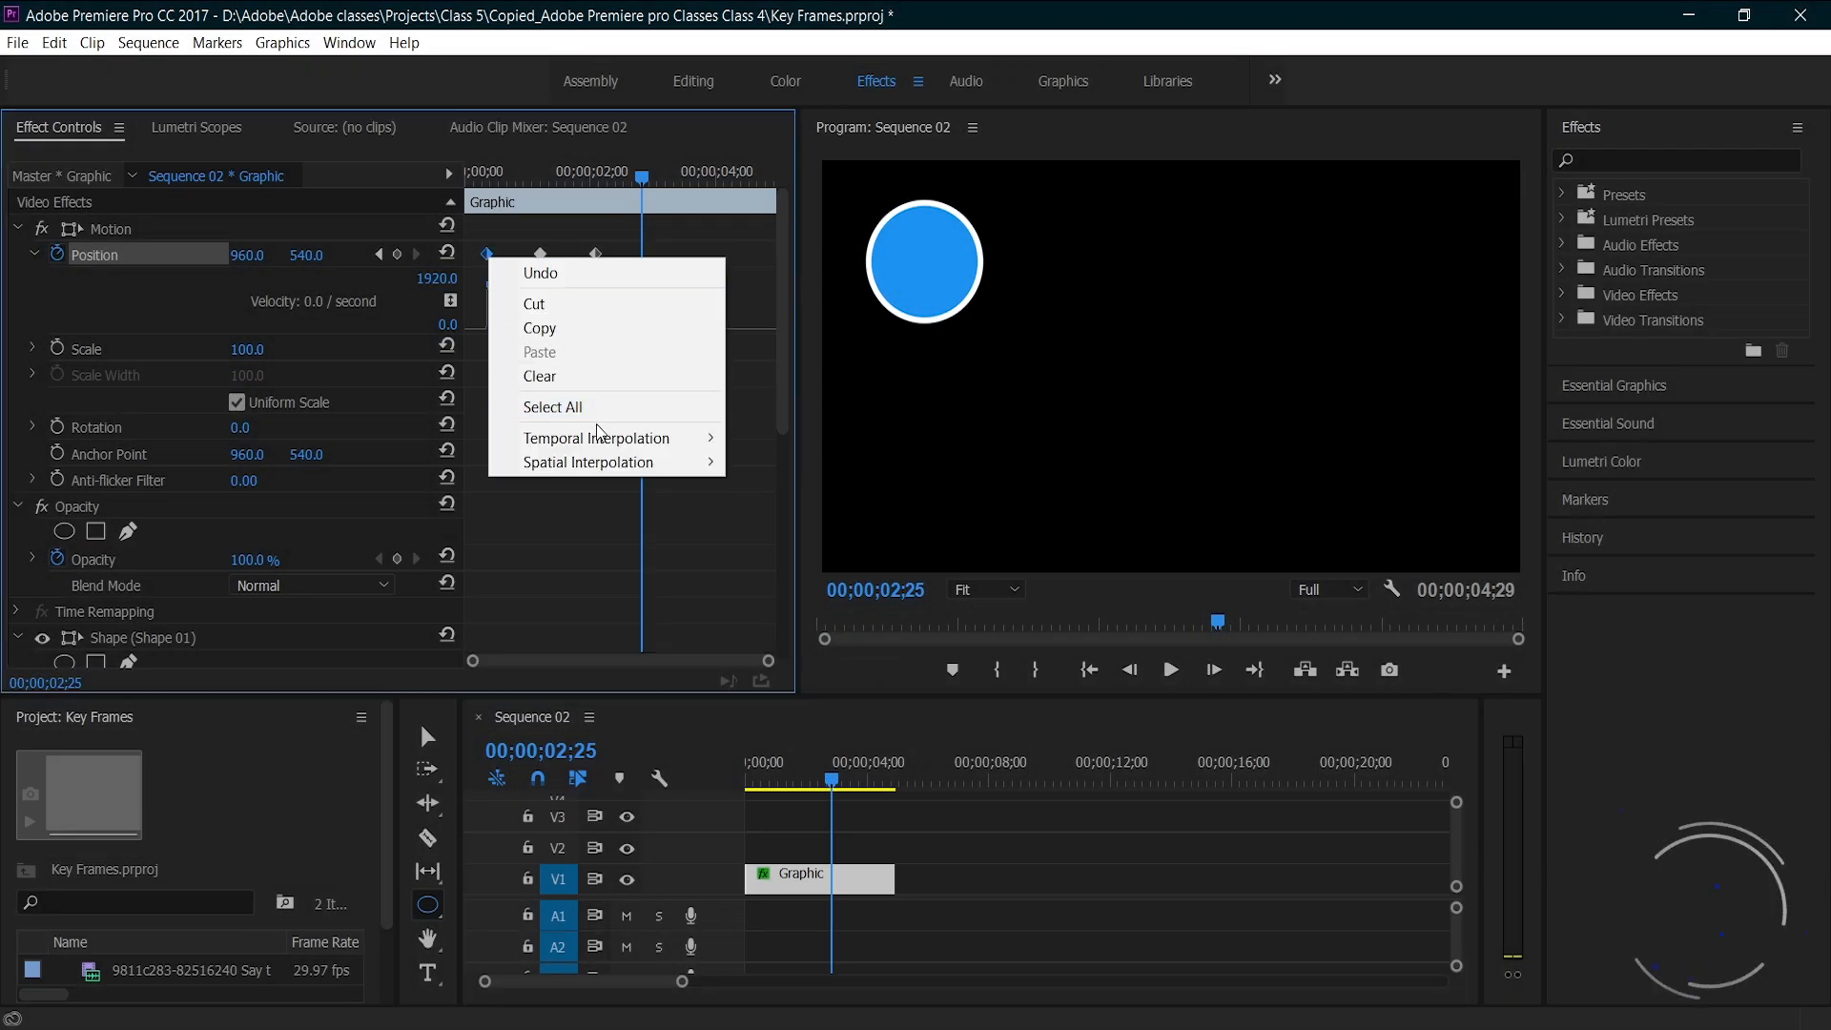
mouse_move(603, 439)
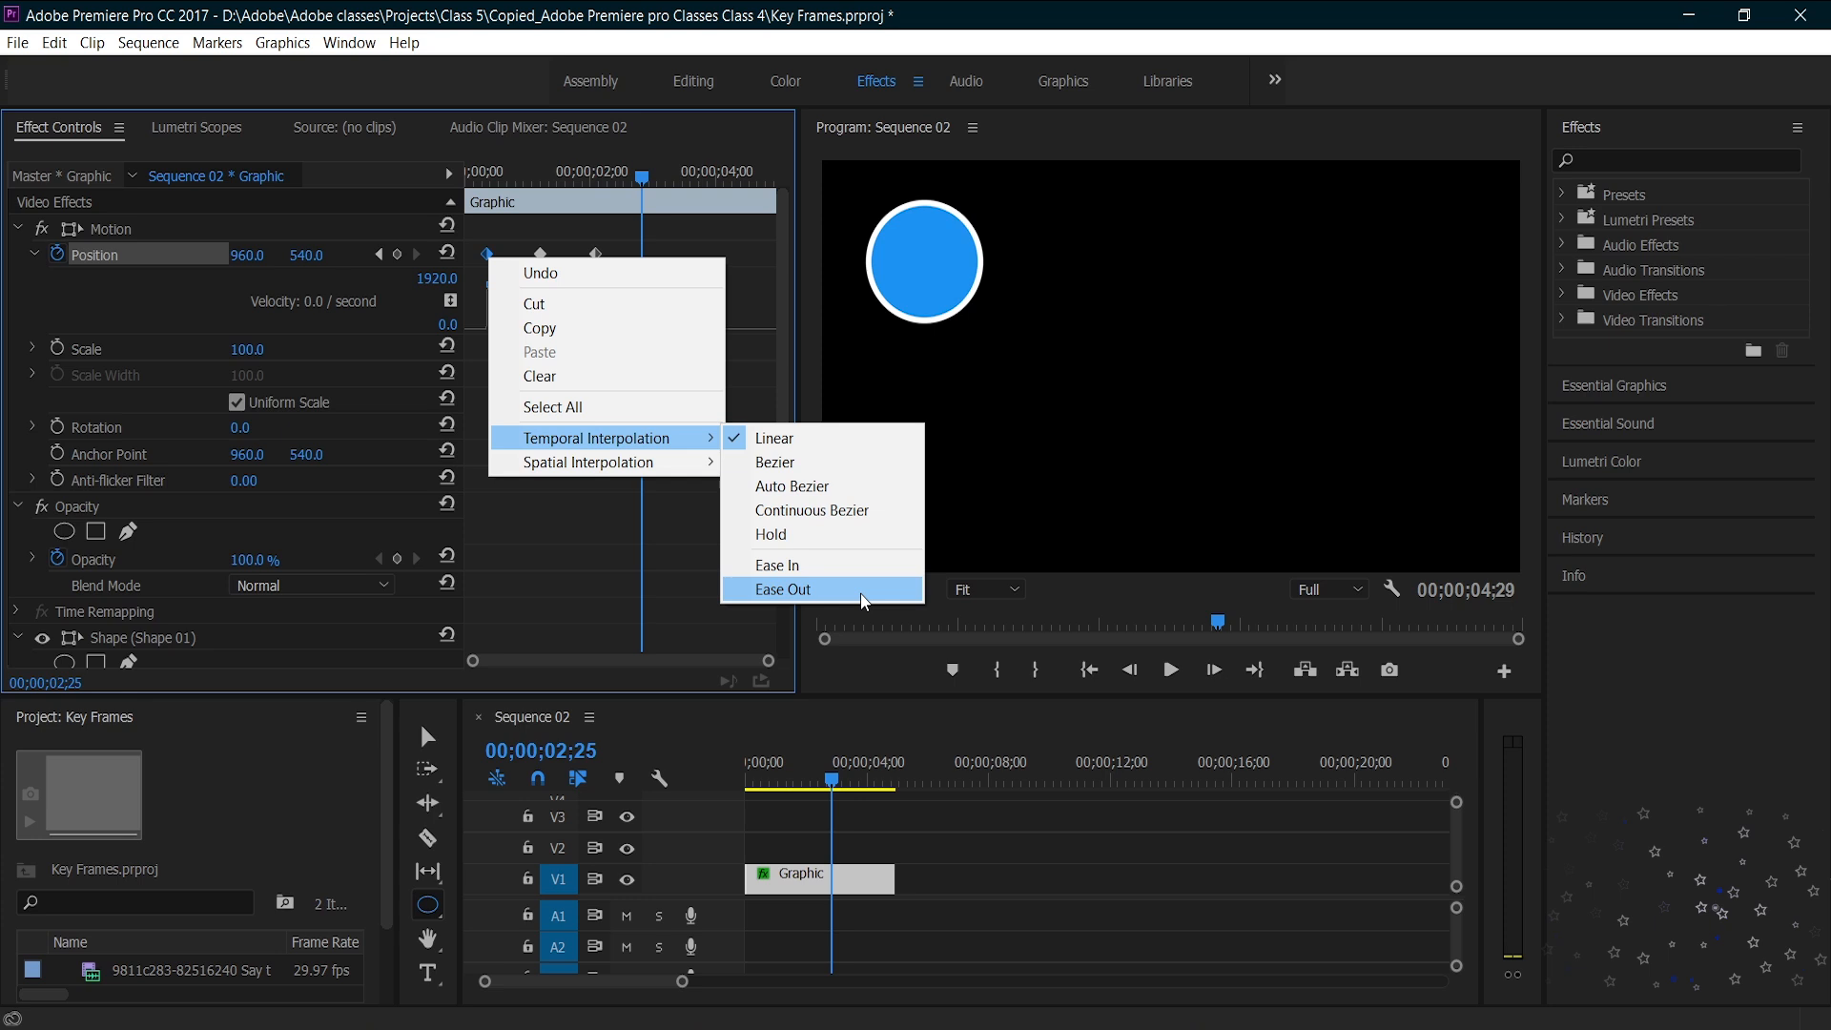
click(801, 589)
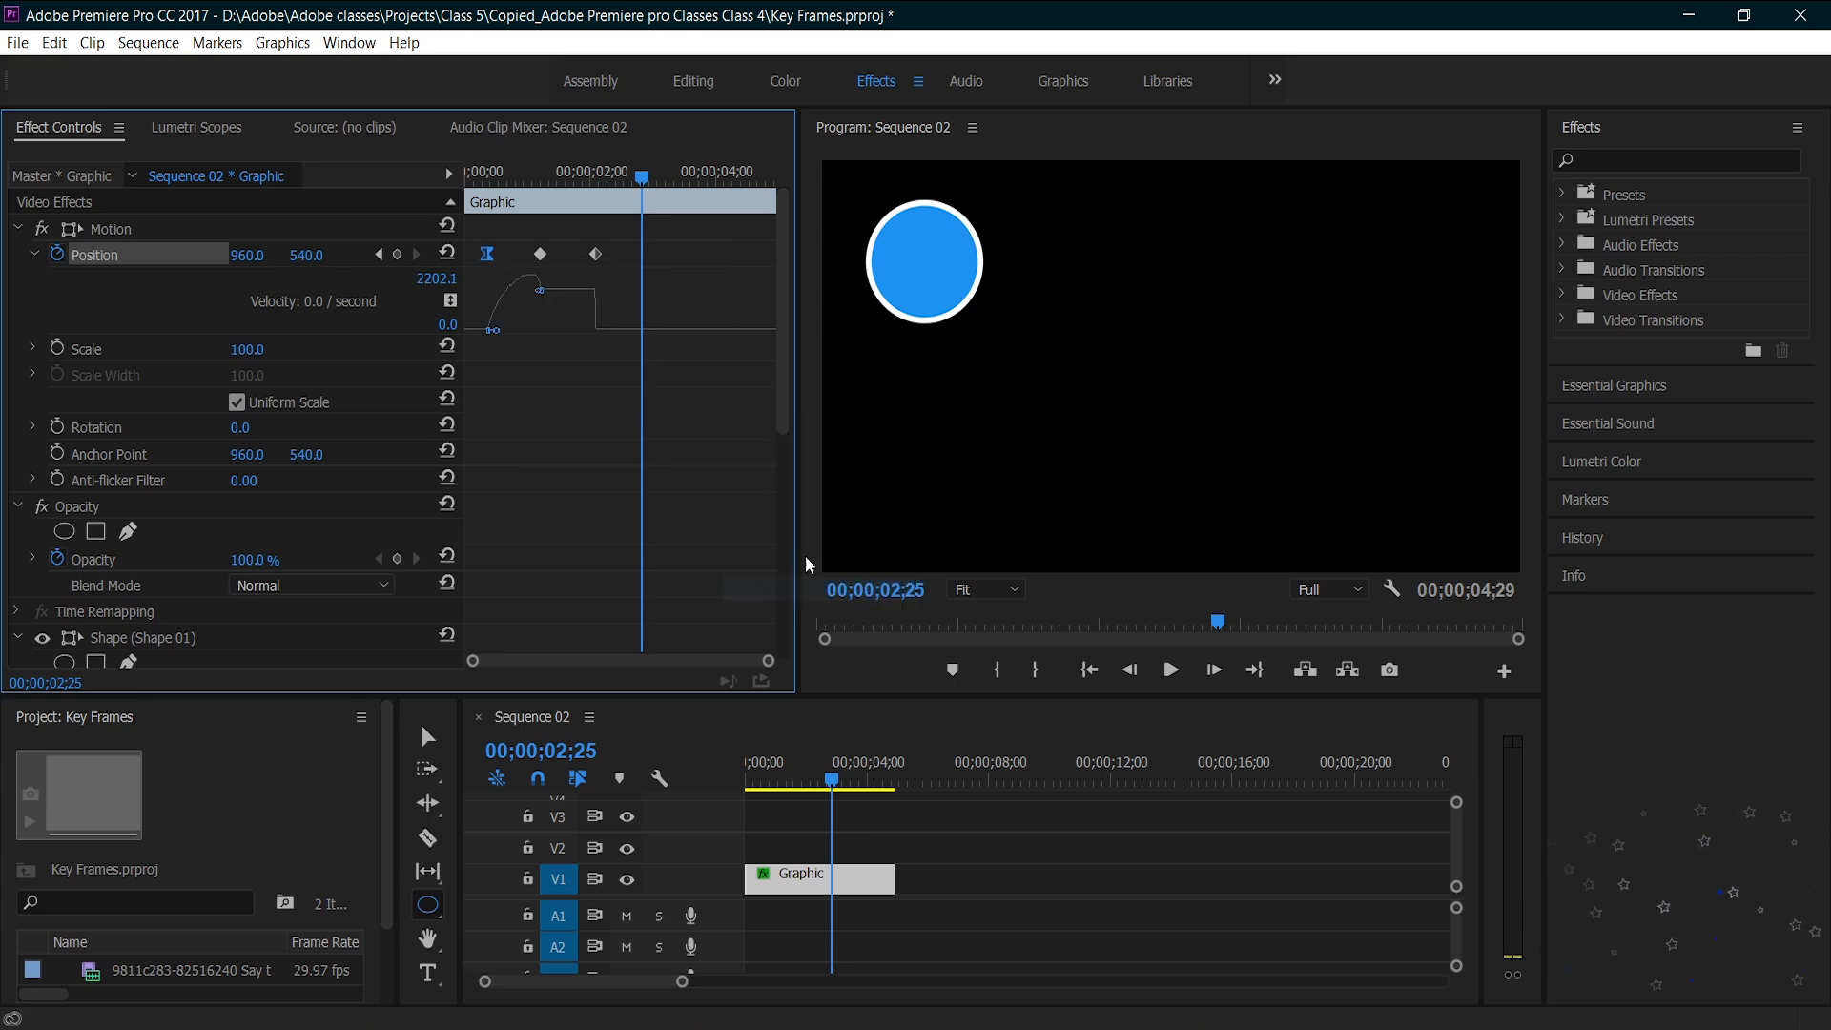
right_click(595, 255)
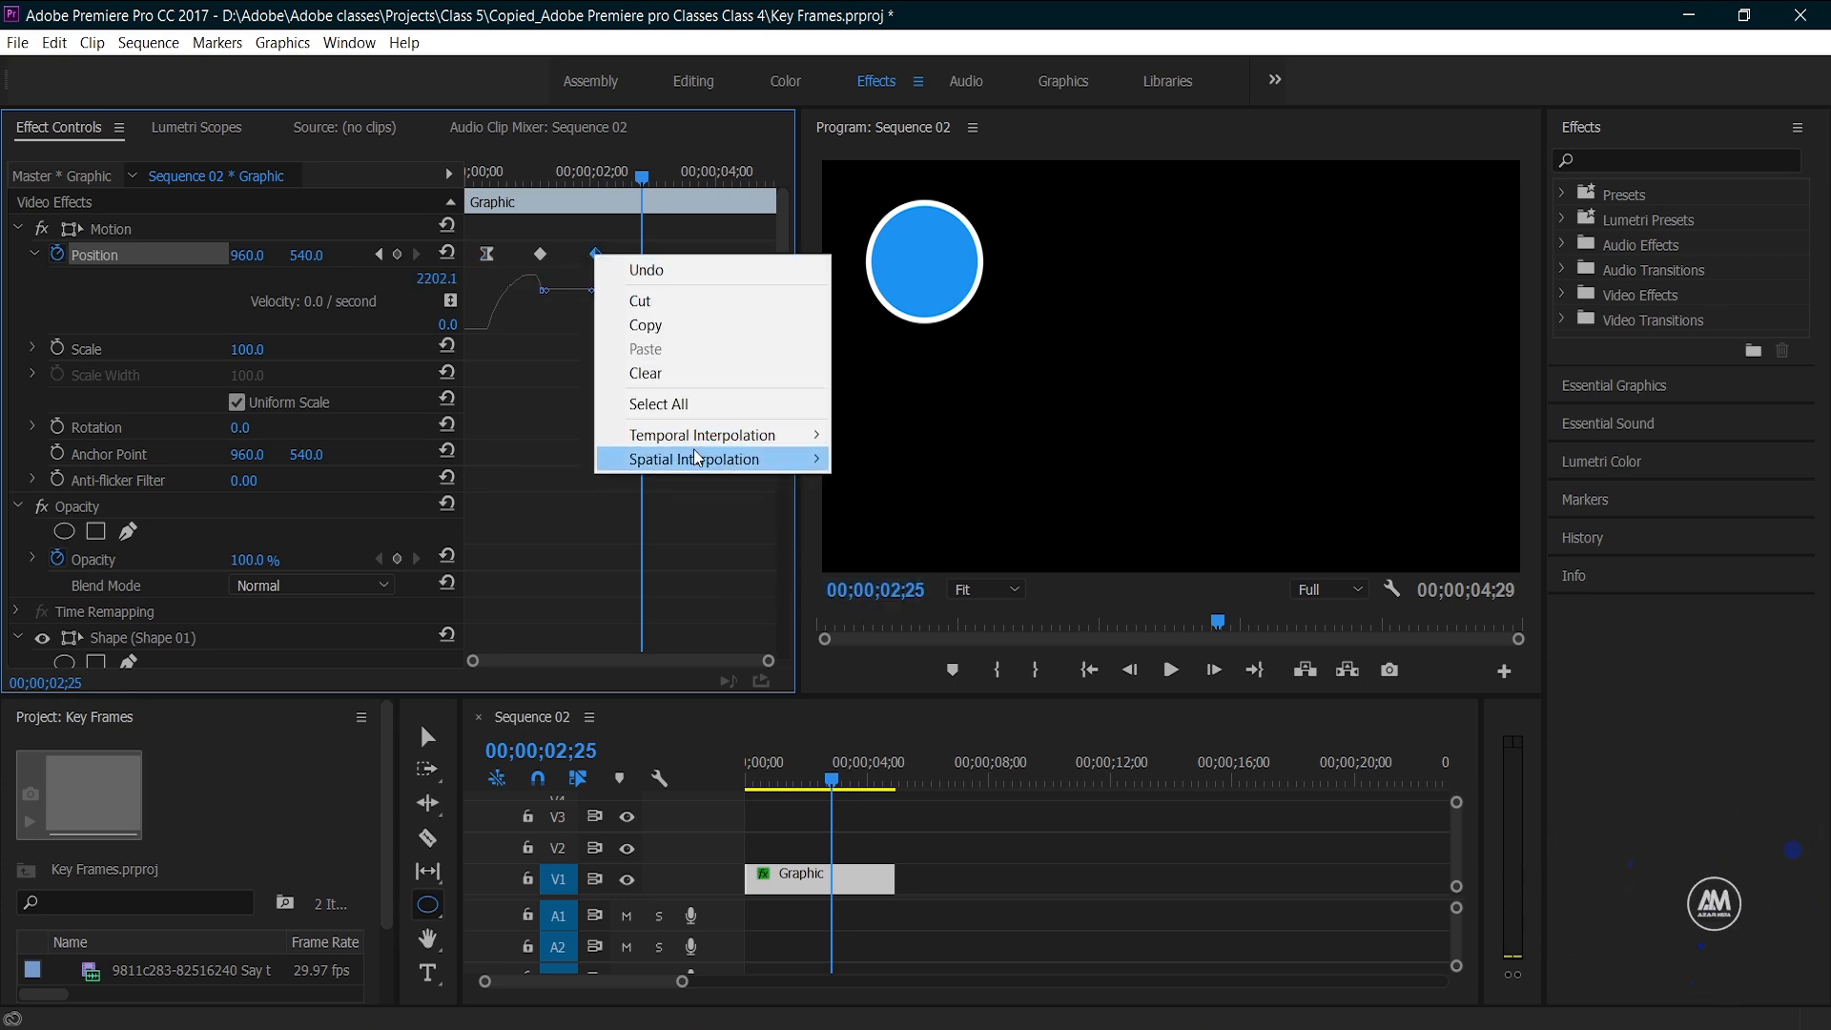
mouse_move(707, 437)
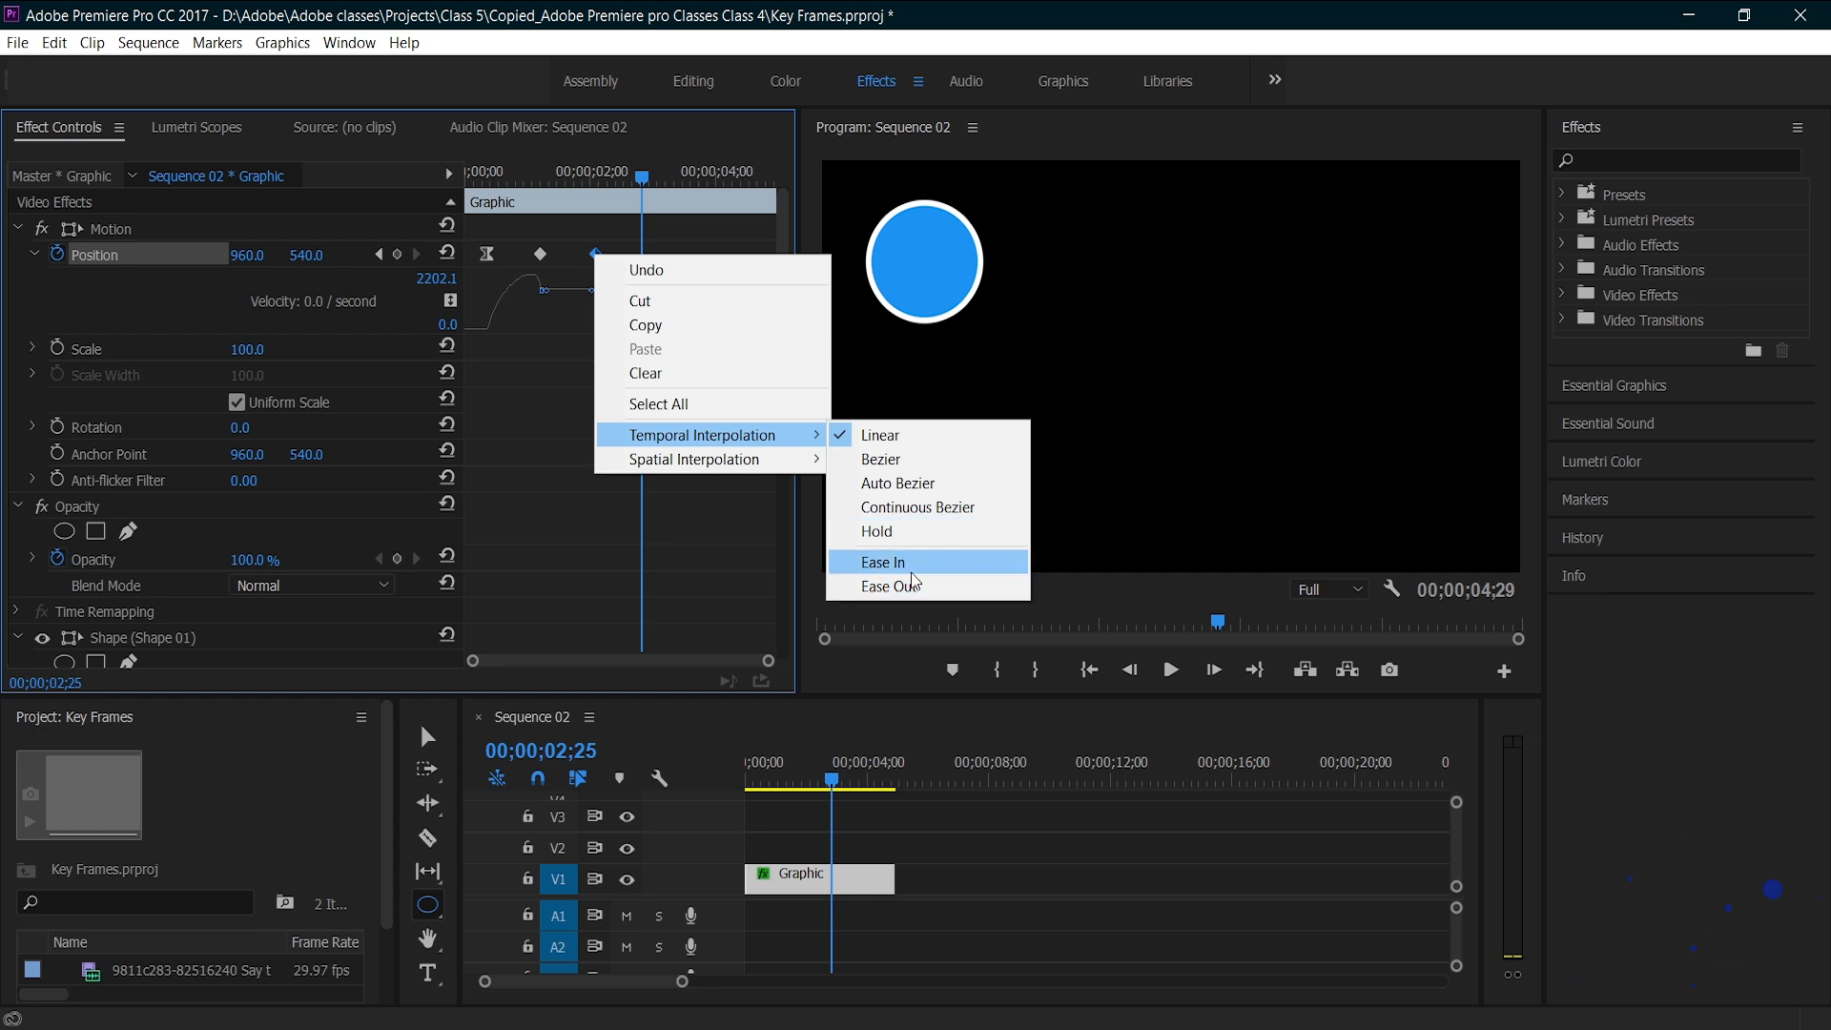
click(885, 563)
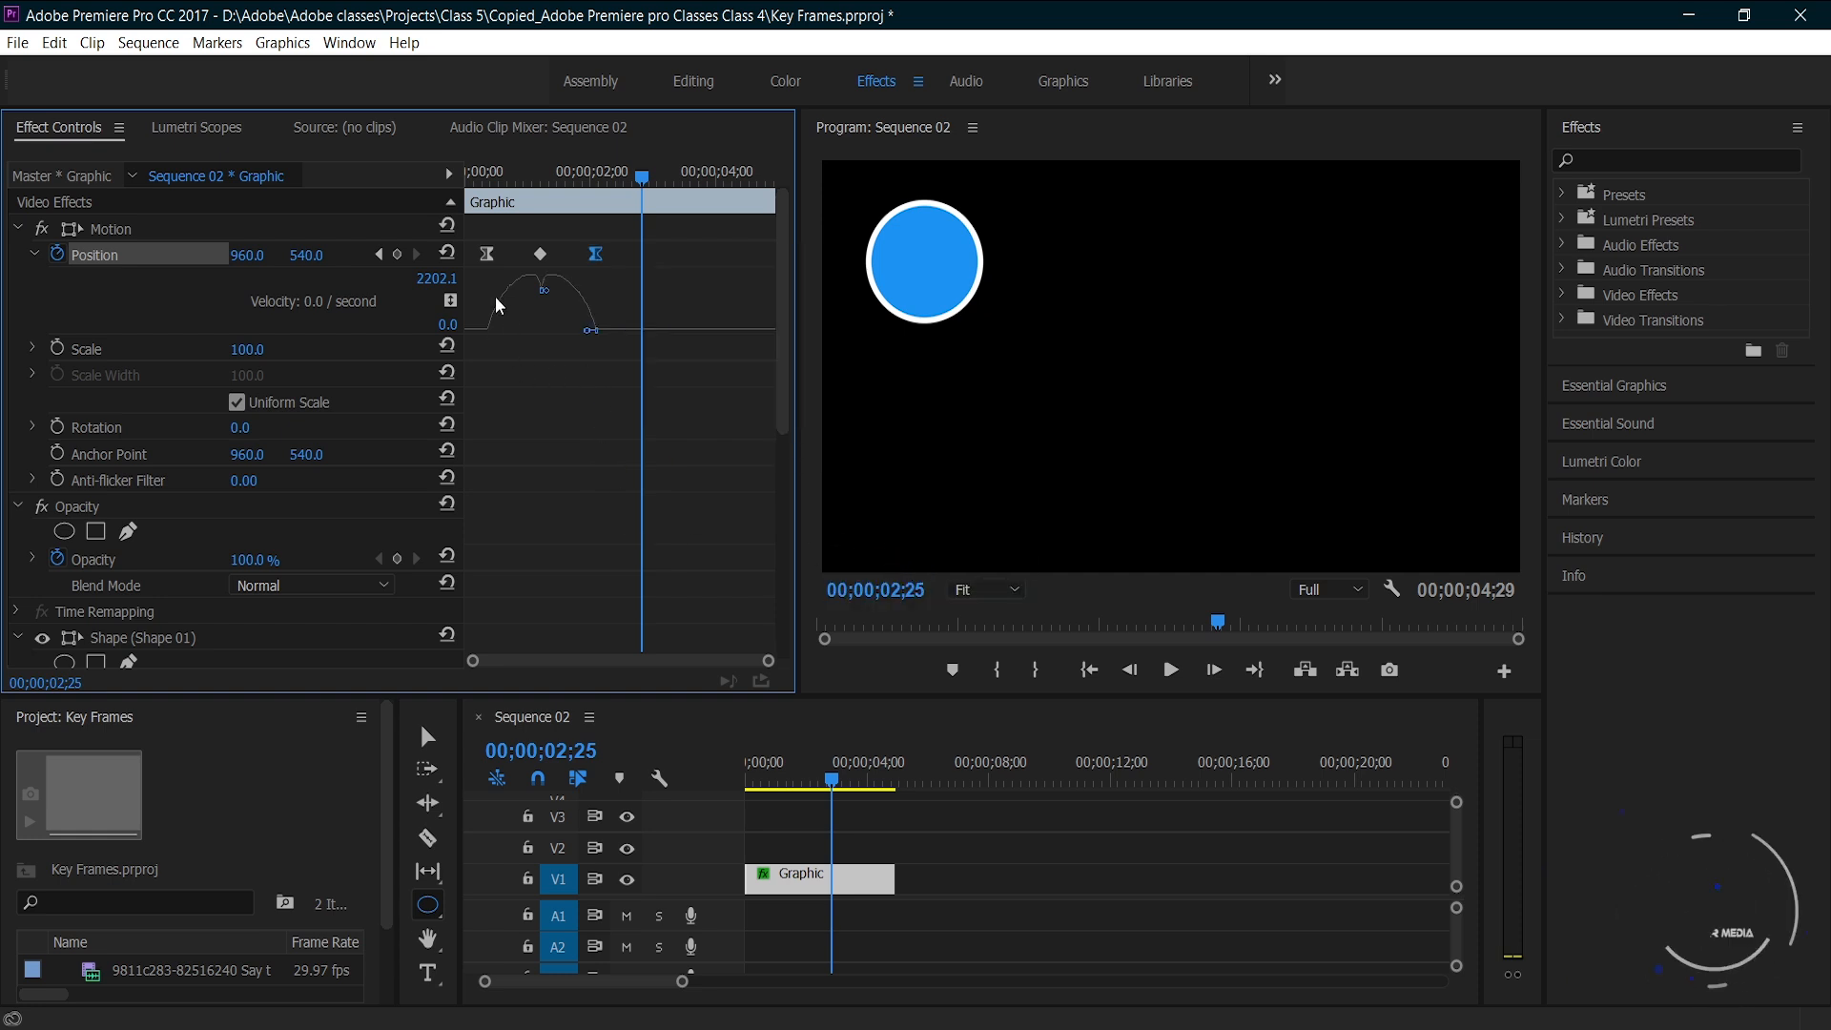
Step: Set the middle Position keyframe's temporal interpolation to Bezier and play the animation from the start
right_click(540, 256)
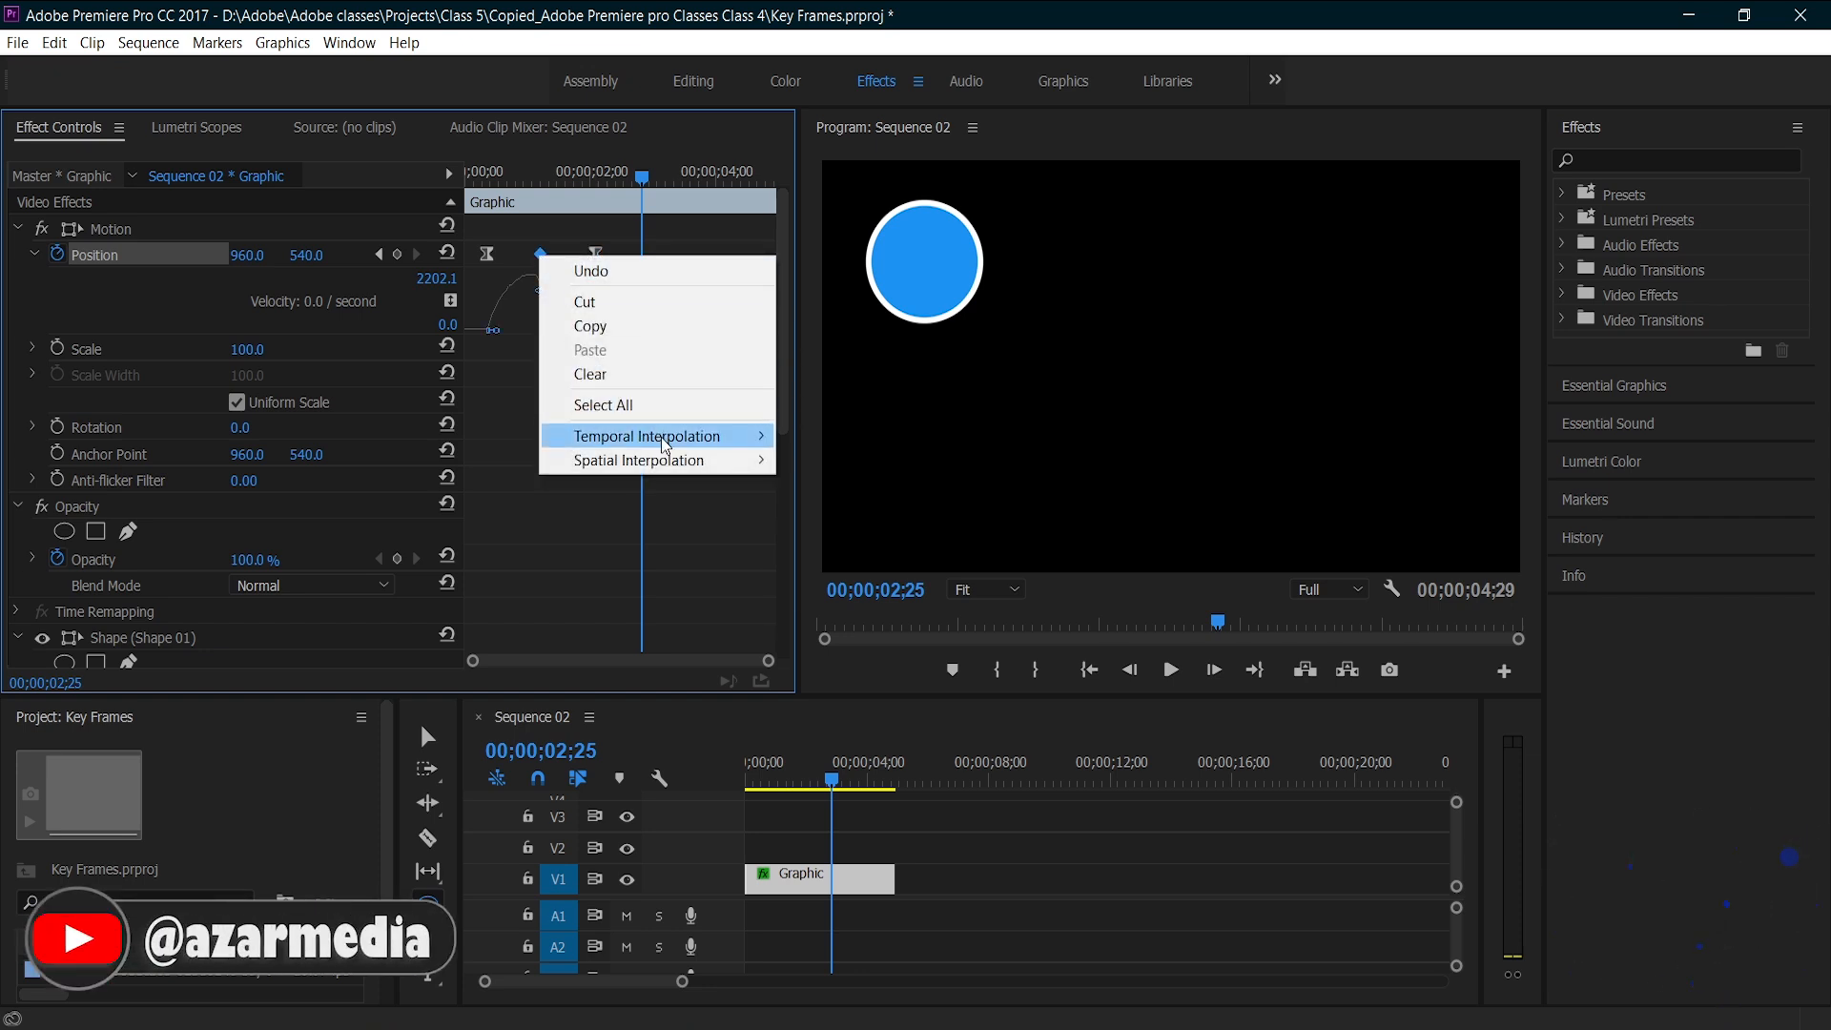
mouse_move(660, 436)
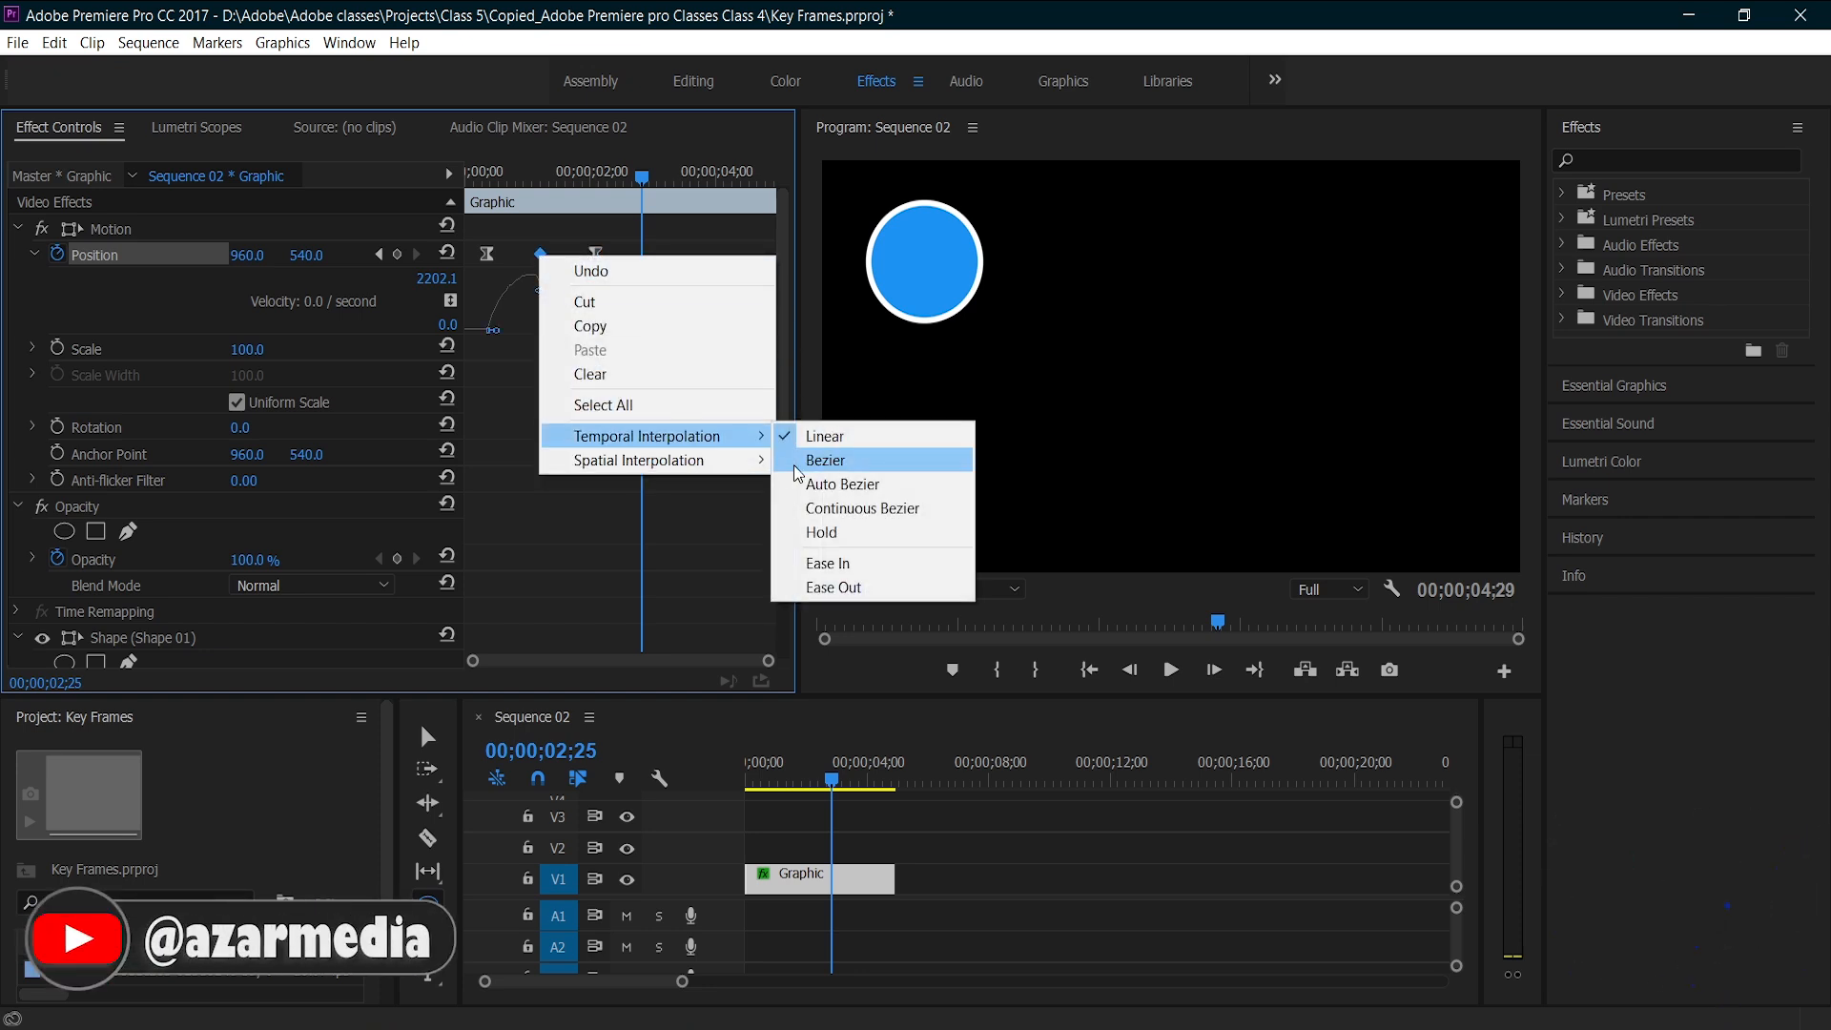
click(846, 464)
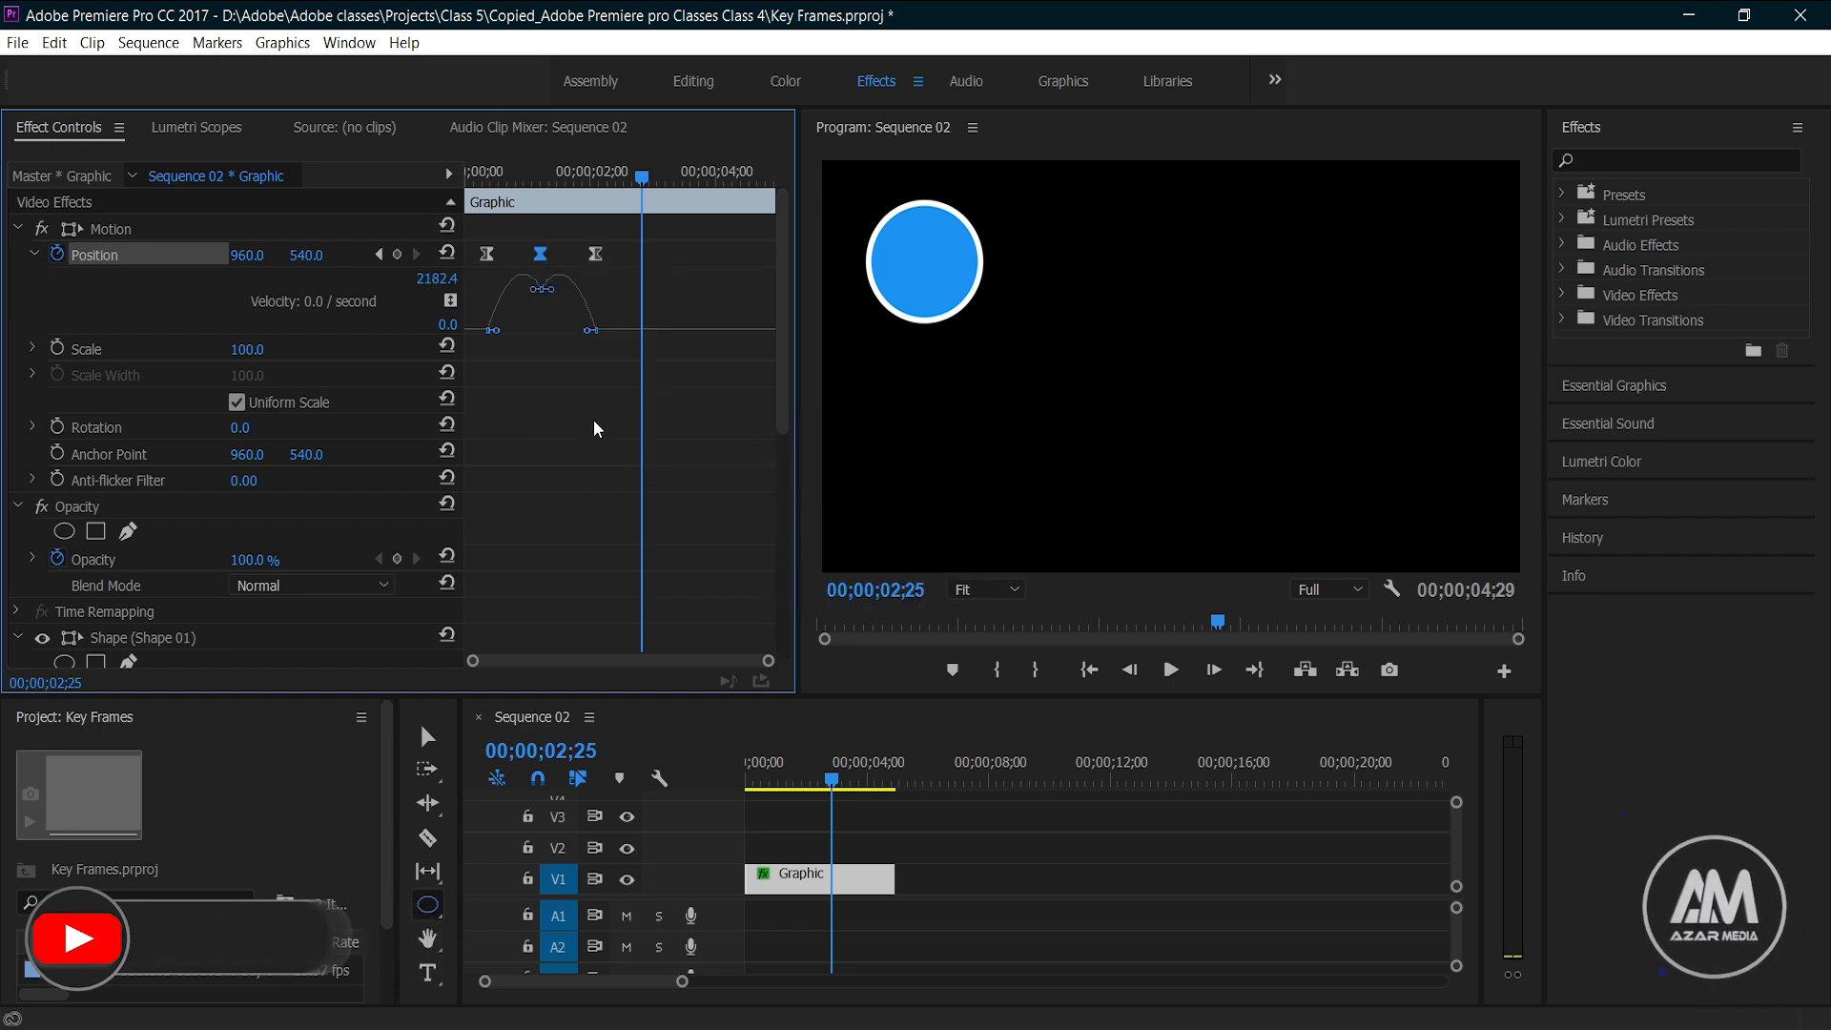
click(834, 780)
drag(834, 780, 679, 760)
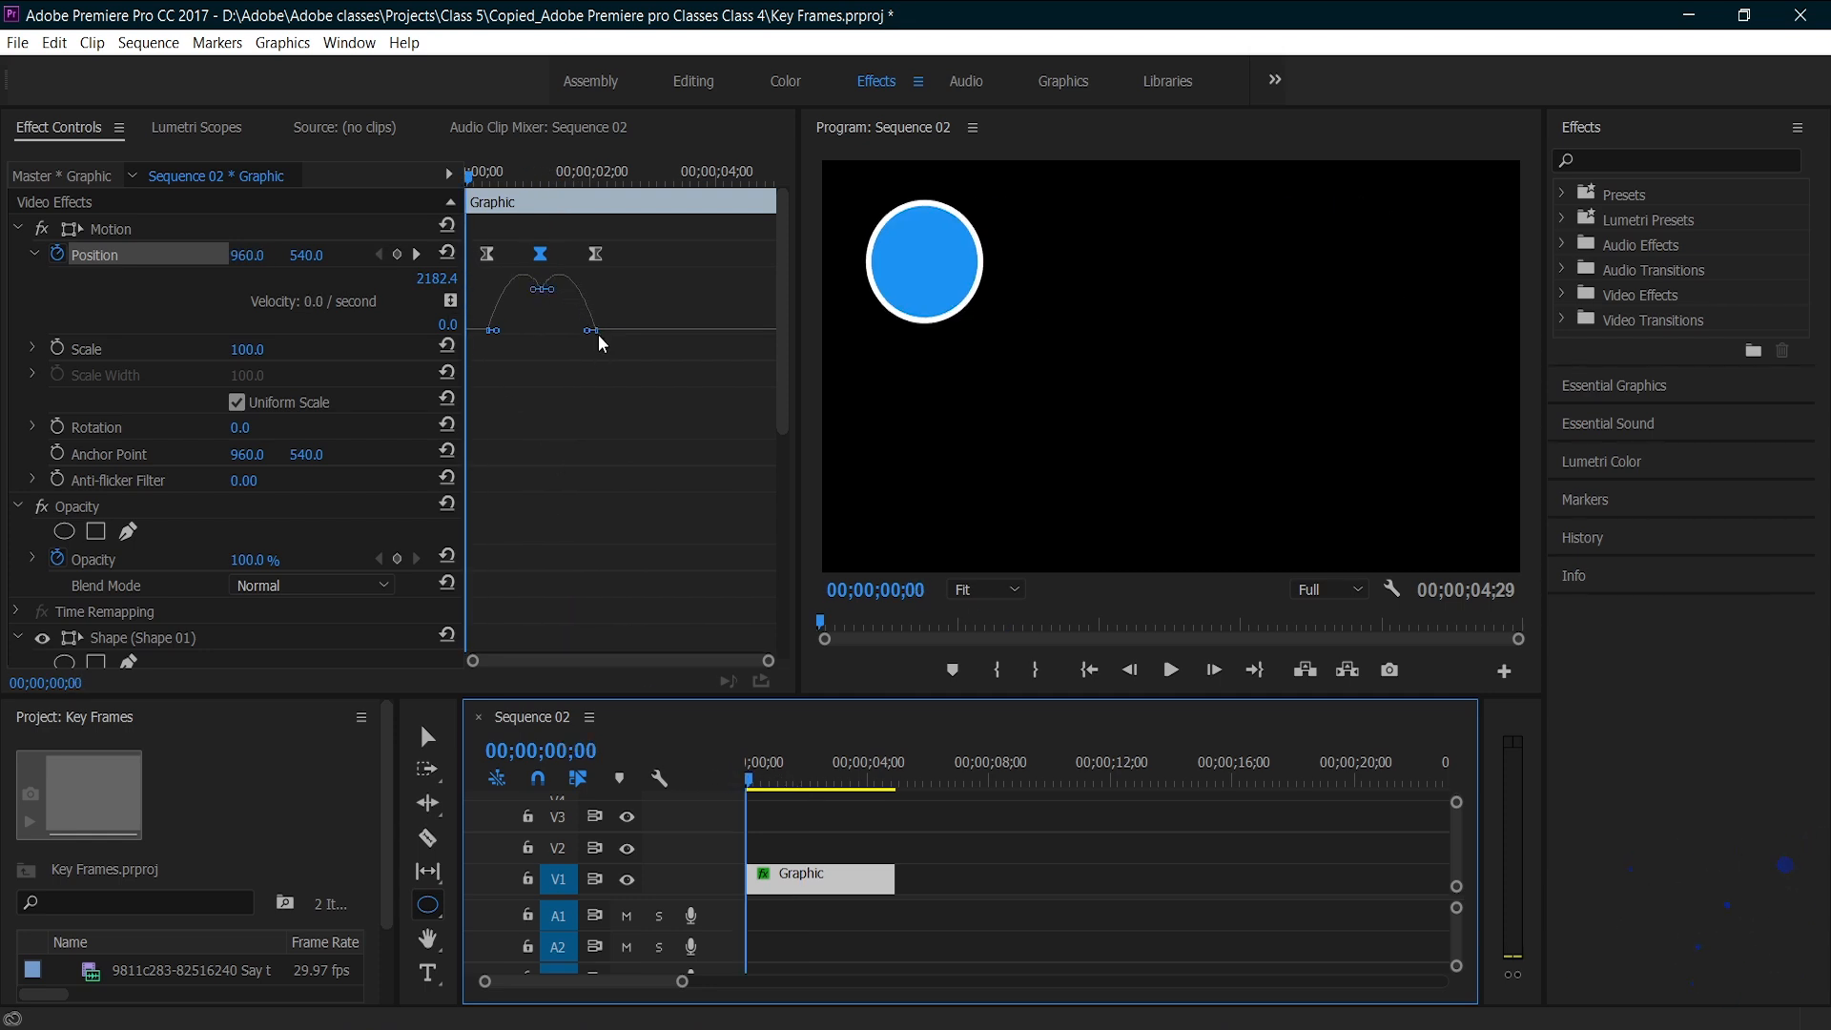
key(space)
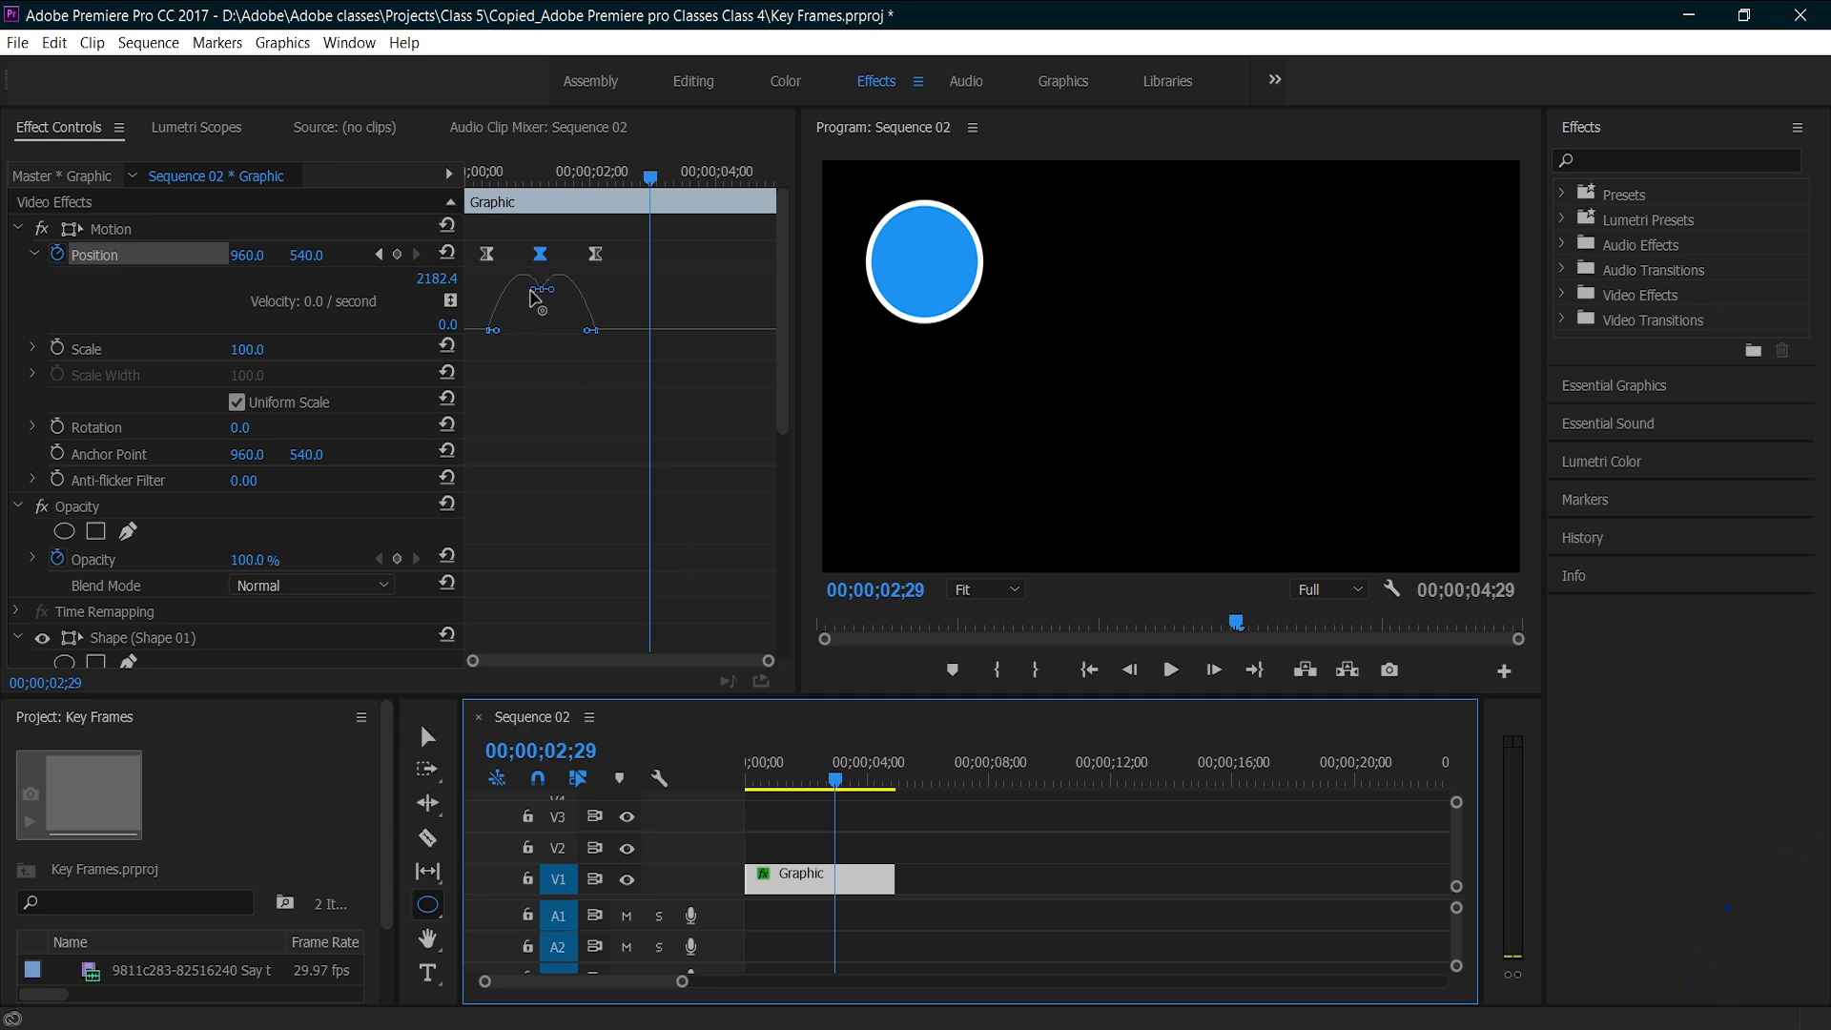
Step: Reshape the Position velocity curve with its handles so the speed rises to one sharp peak at the middle keyframe
click(499, 333)
drag(499, 336, 516, 331)
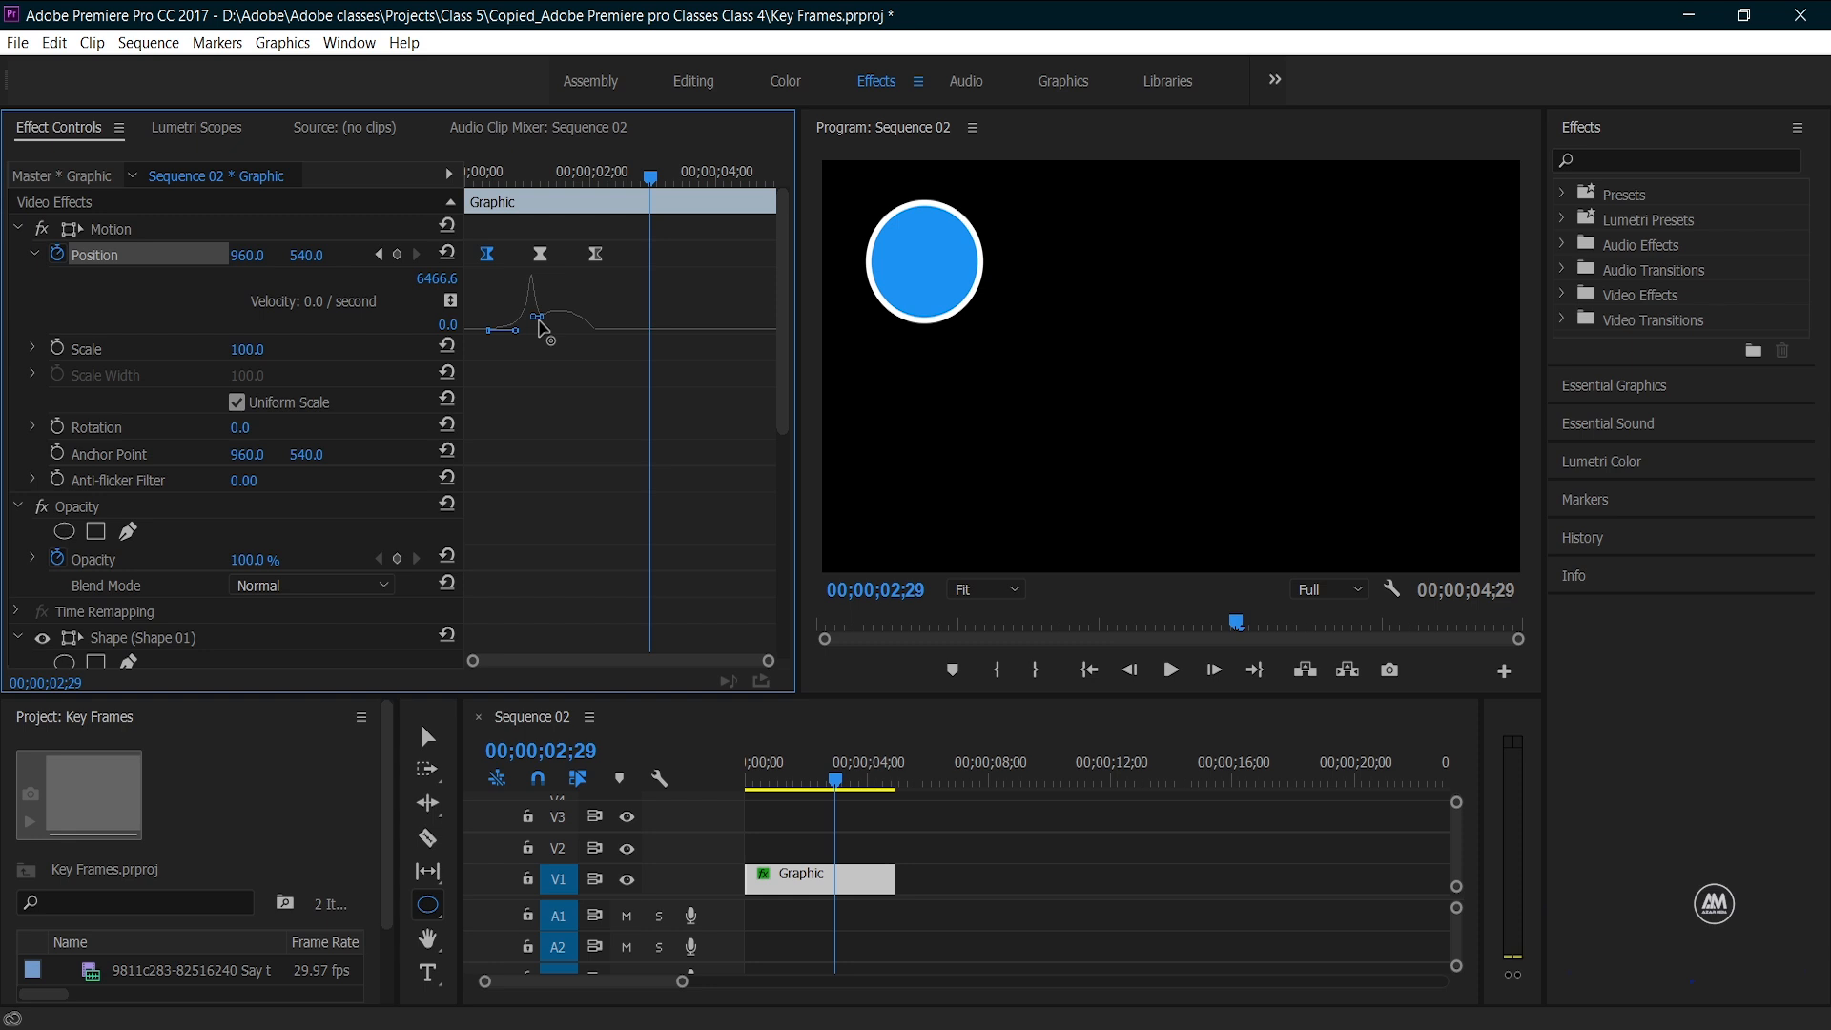
drag(540, 328, 559, 329)
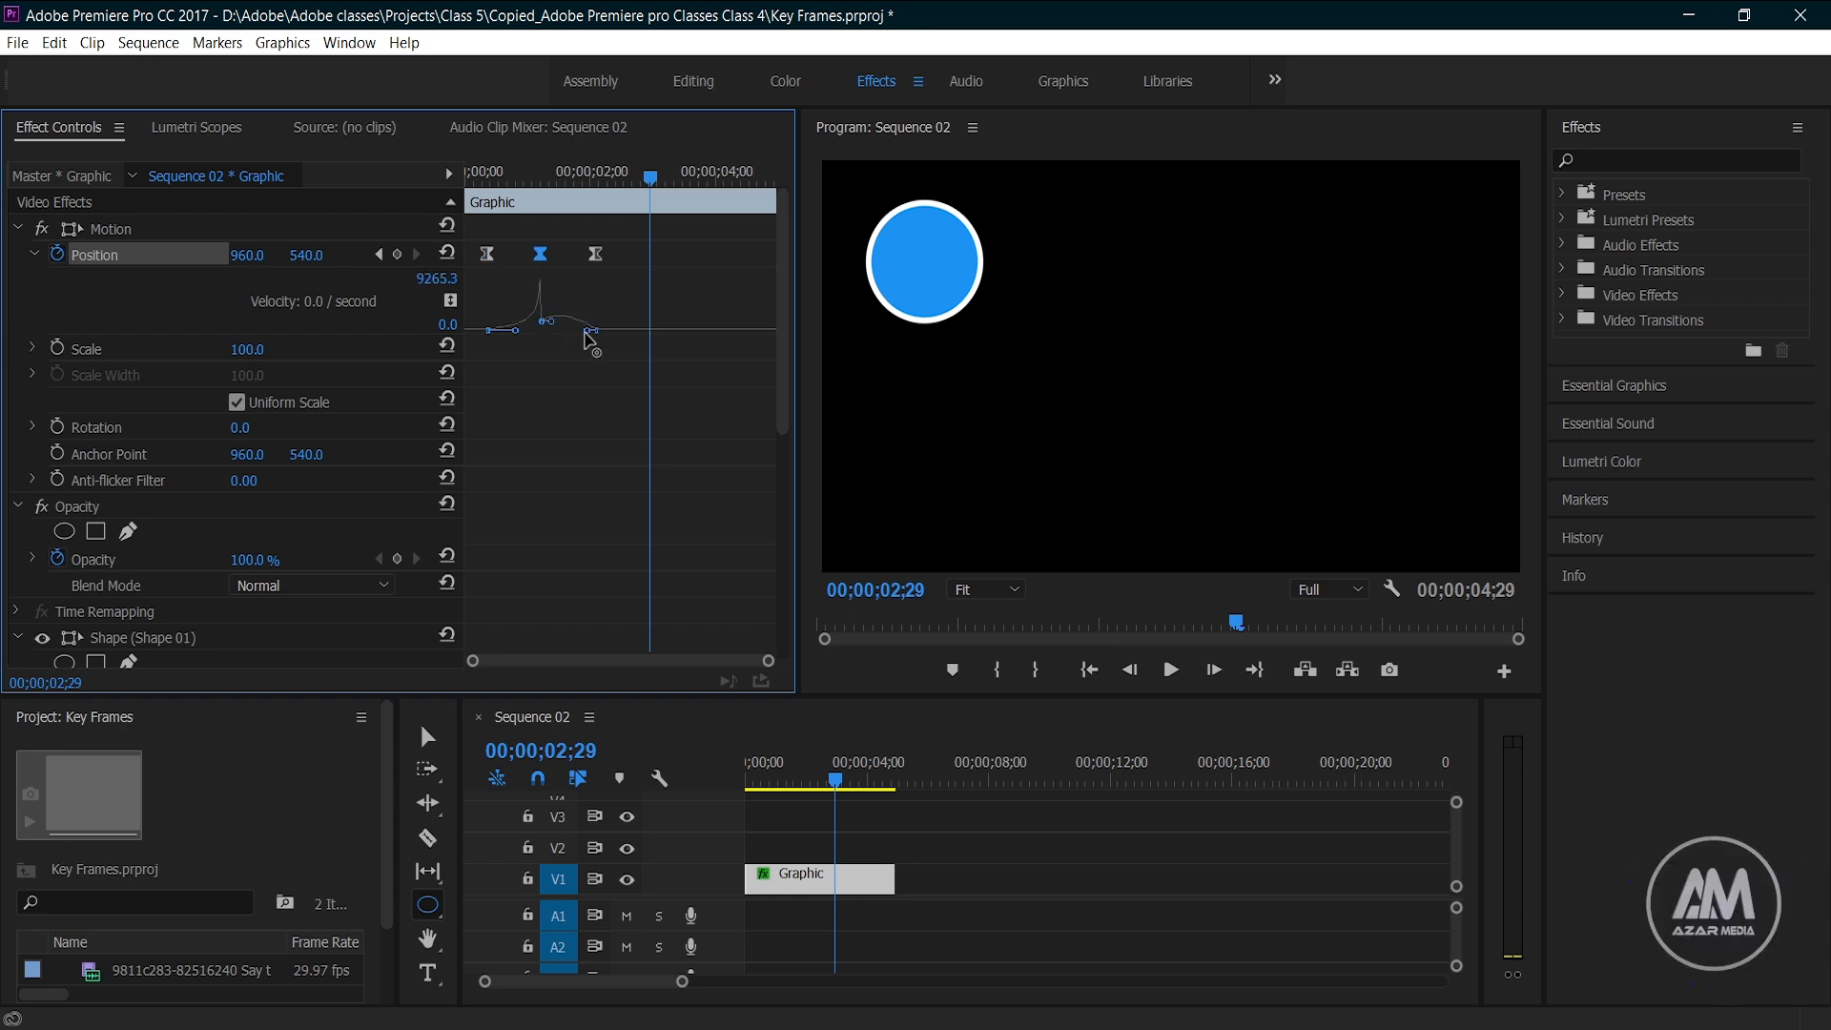
click(582, 334)
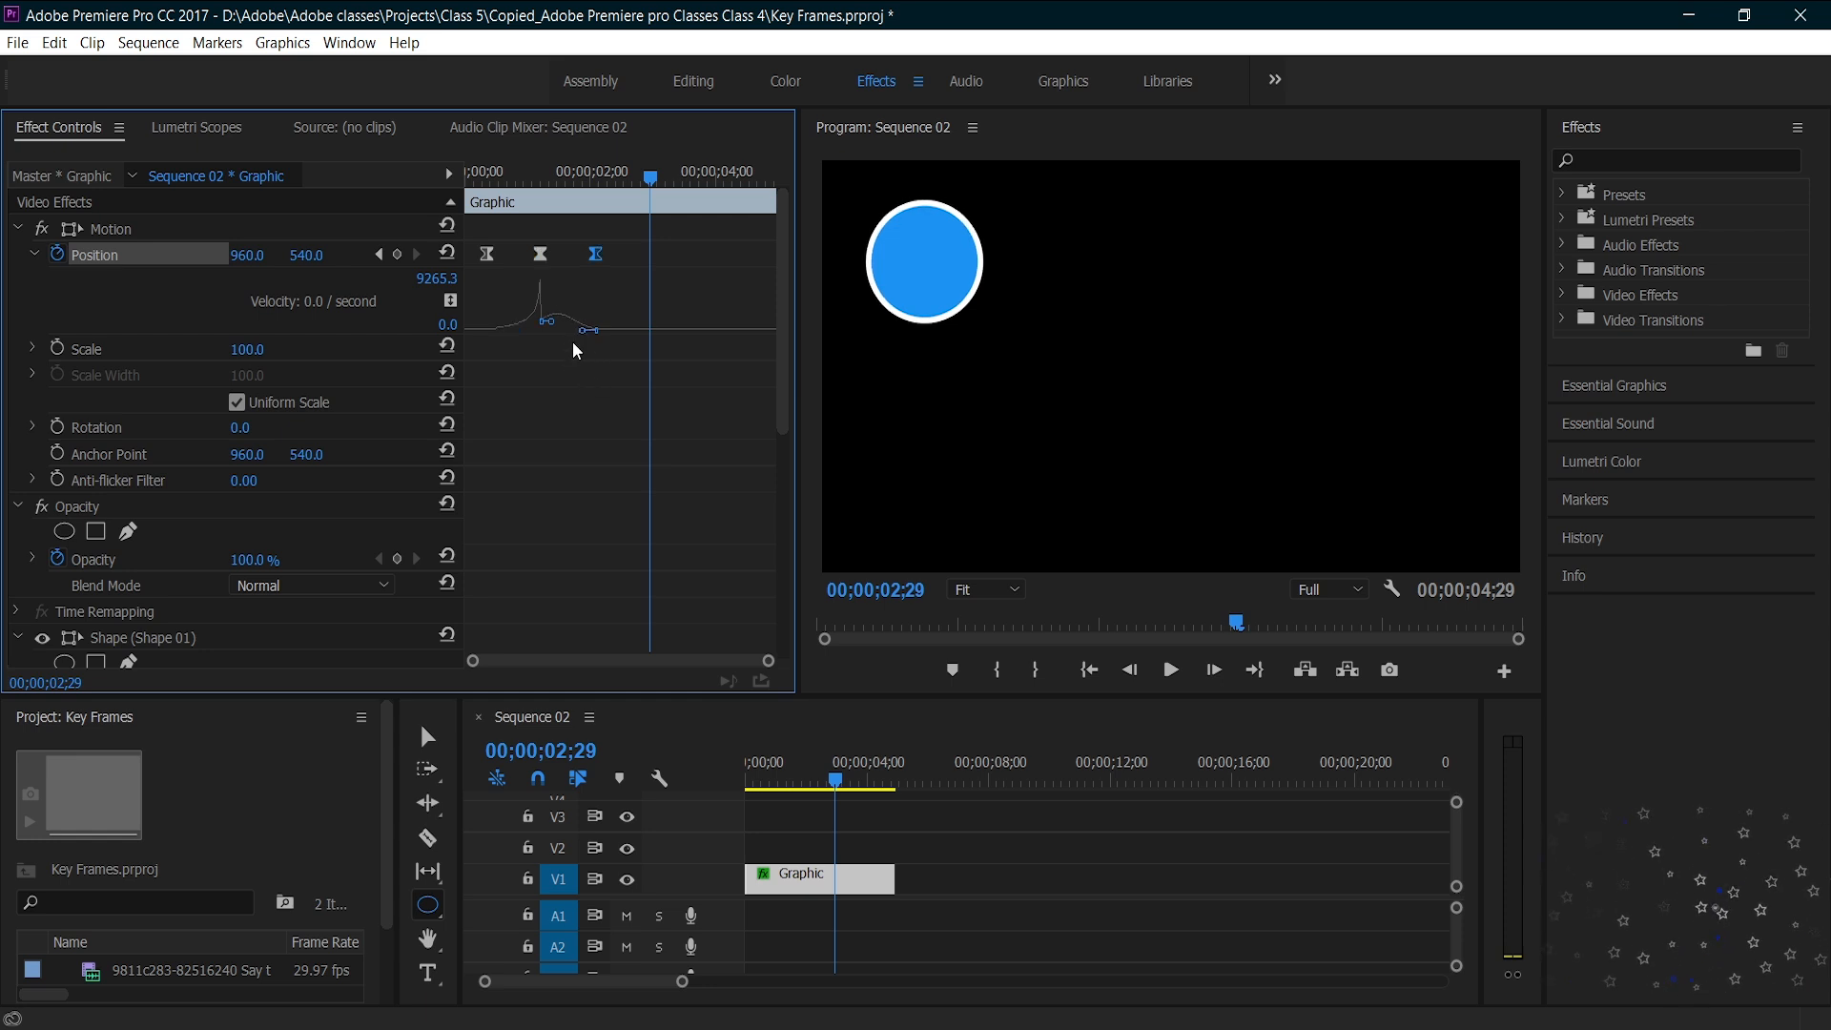
drag(558, 334, 575, 299)
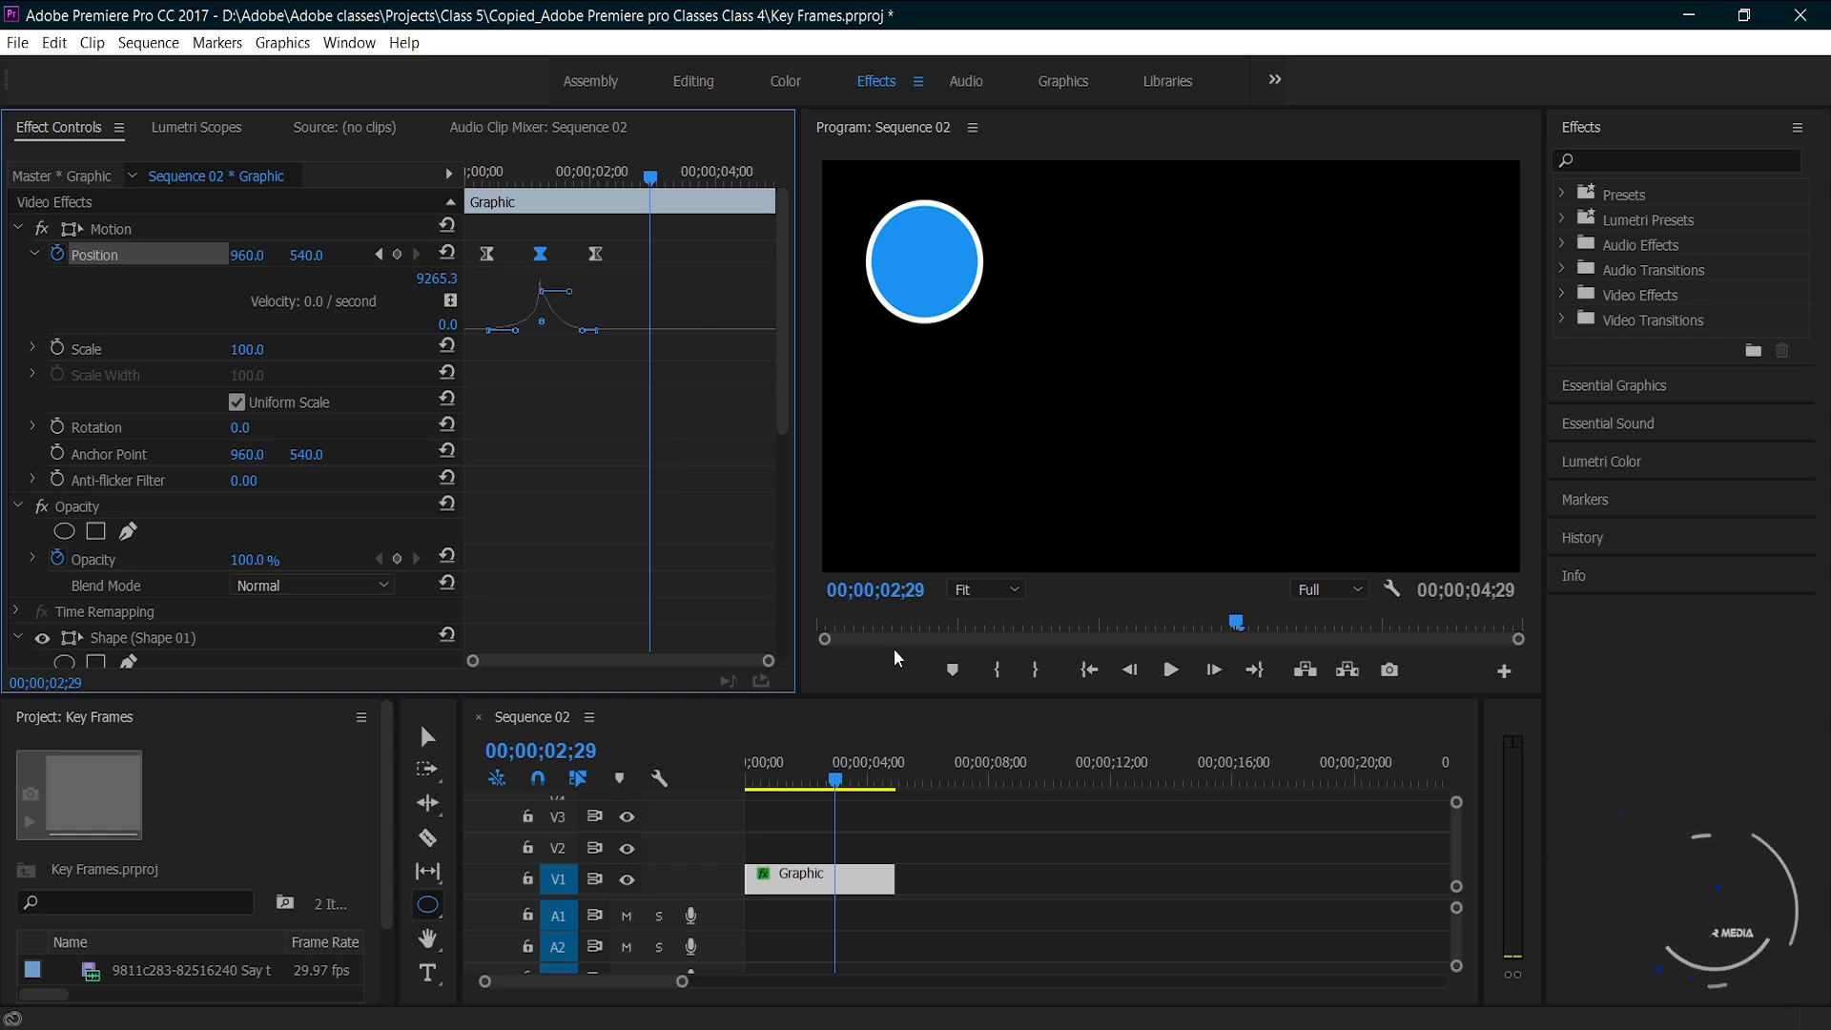
click(624, 450)
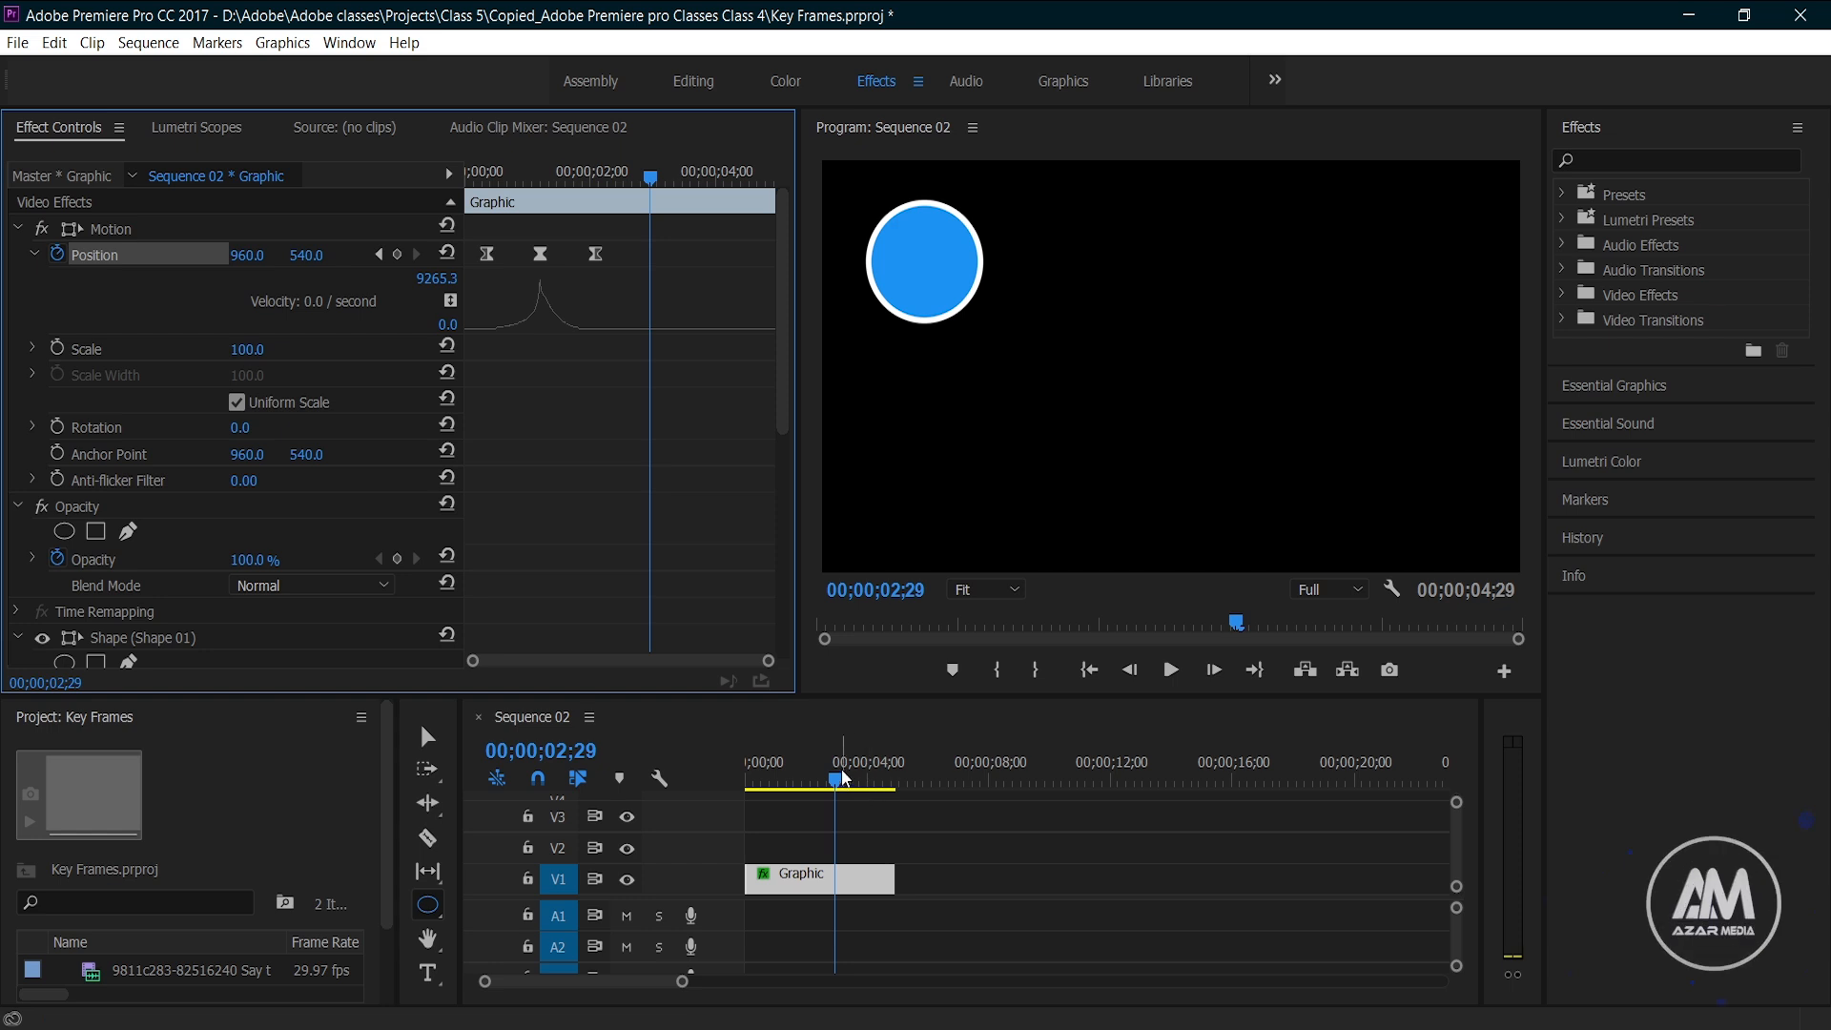
Step: Play the circle's animation from the sequence start twice to review the reshaped velocity
drag(840, 784, 672, 788)
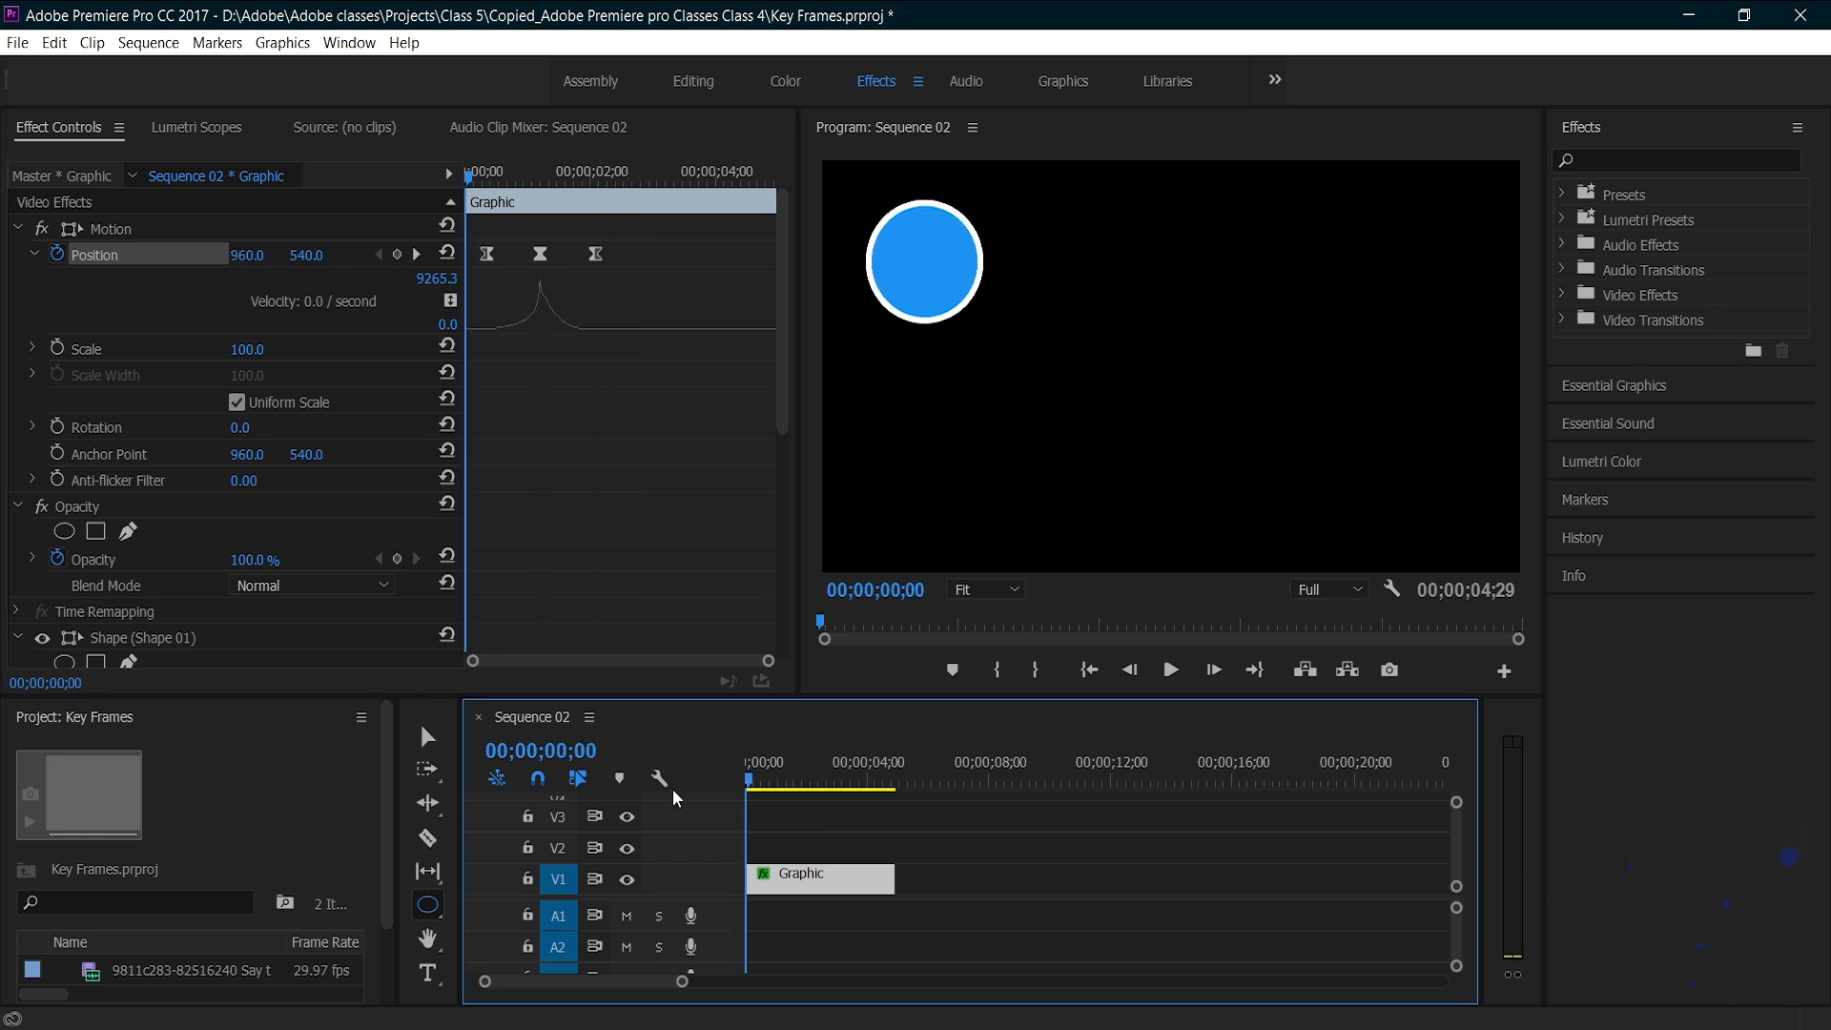
key(space)
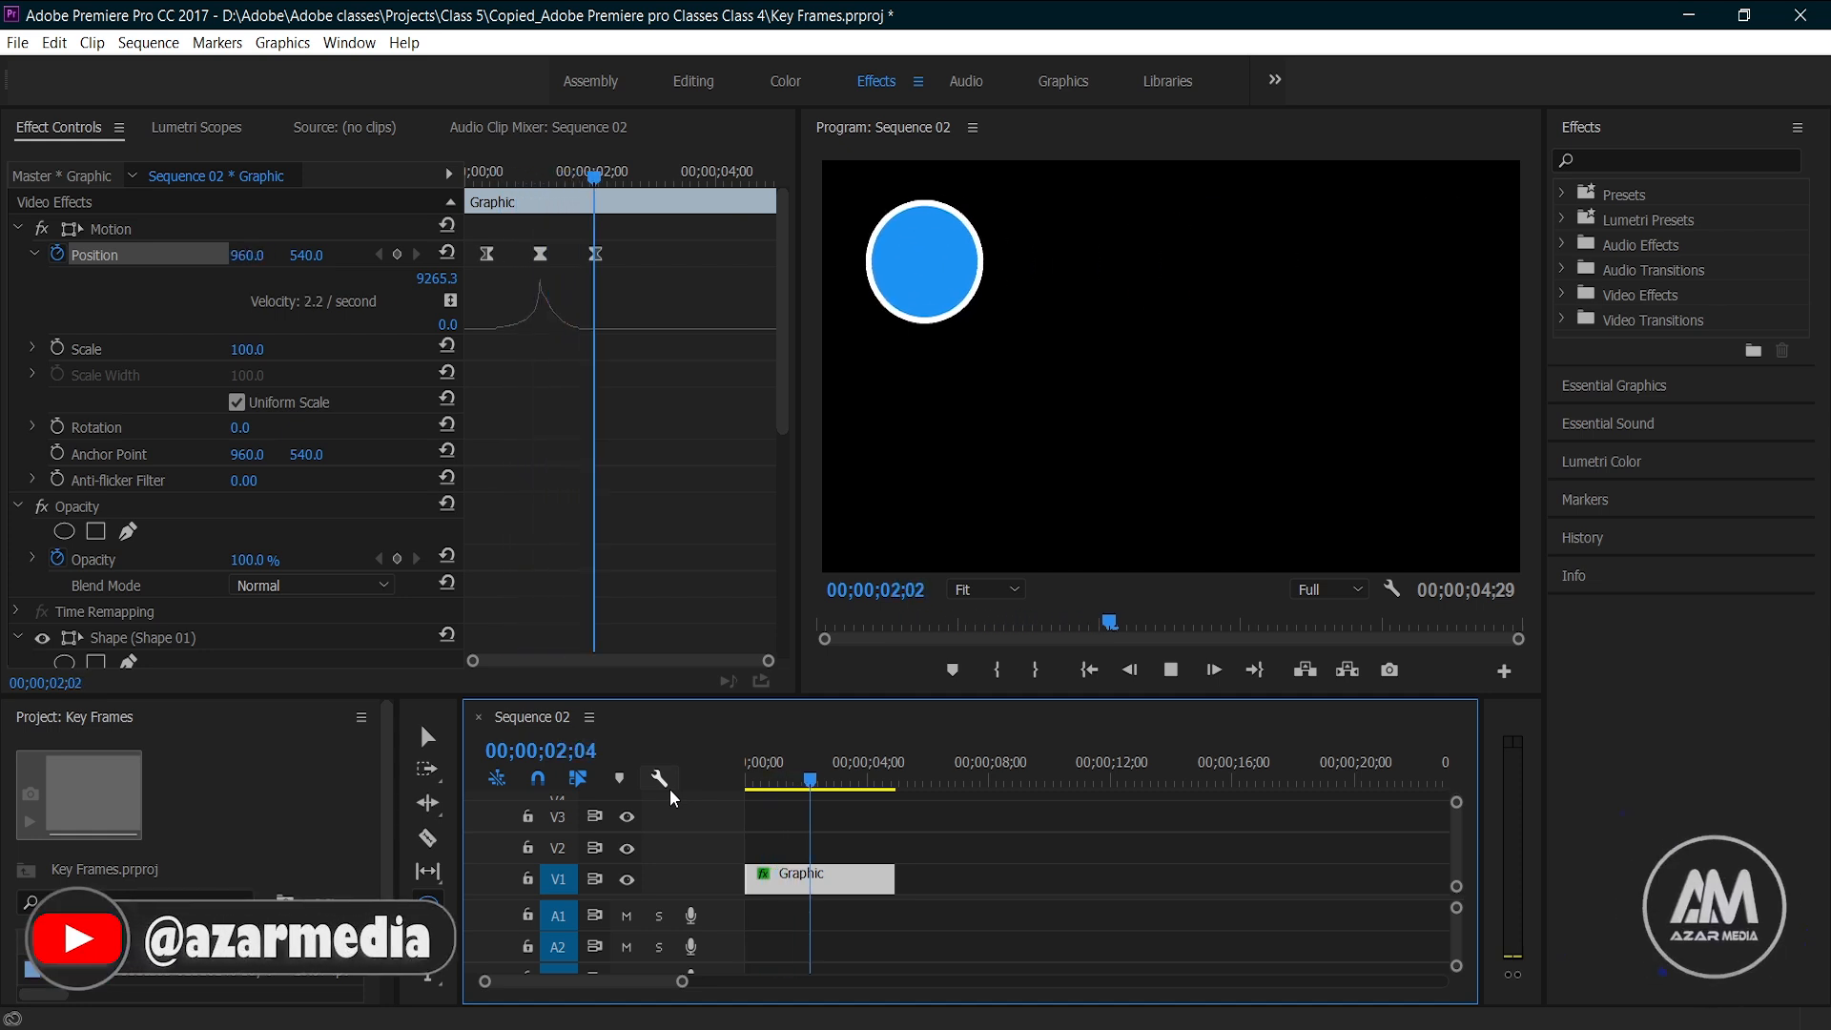
key(space)
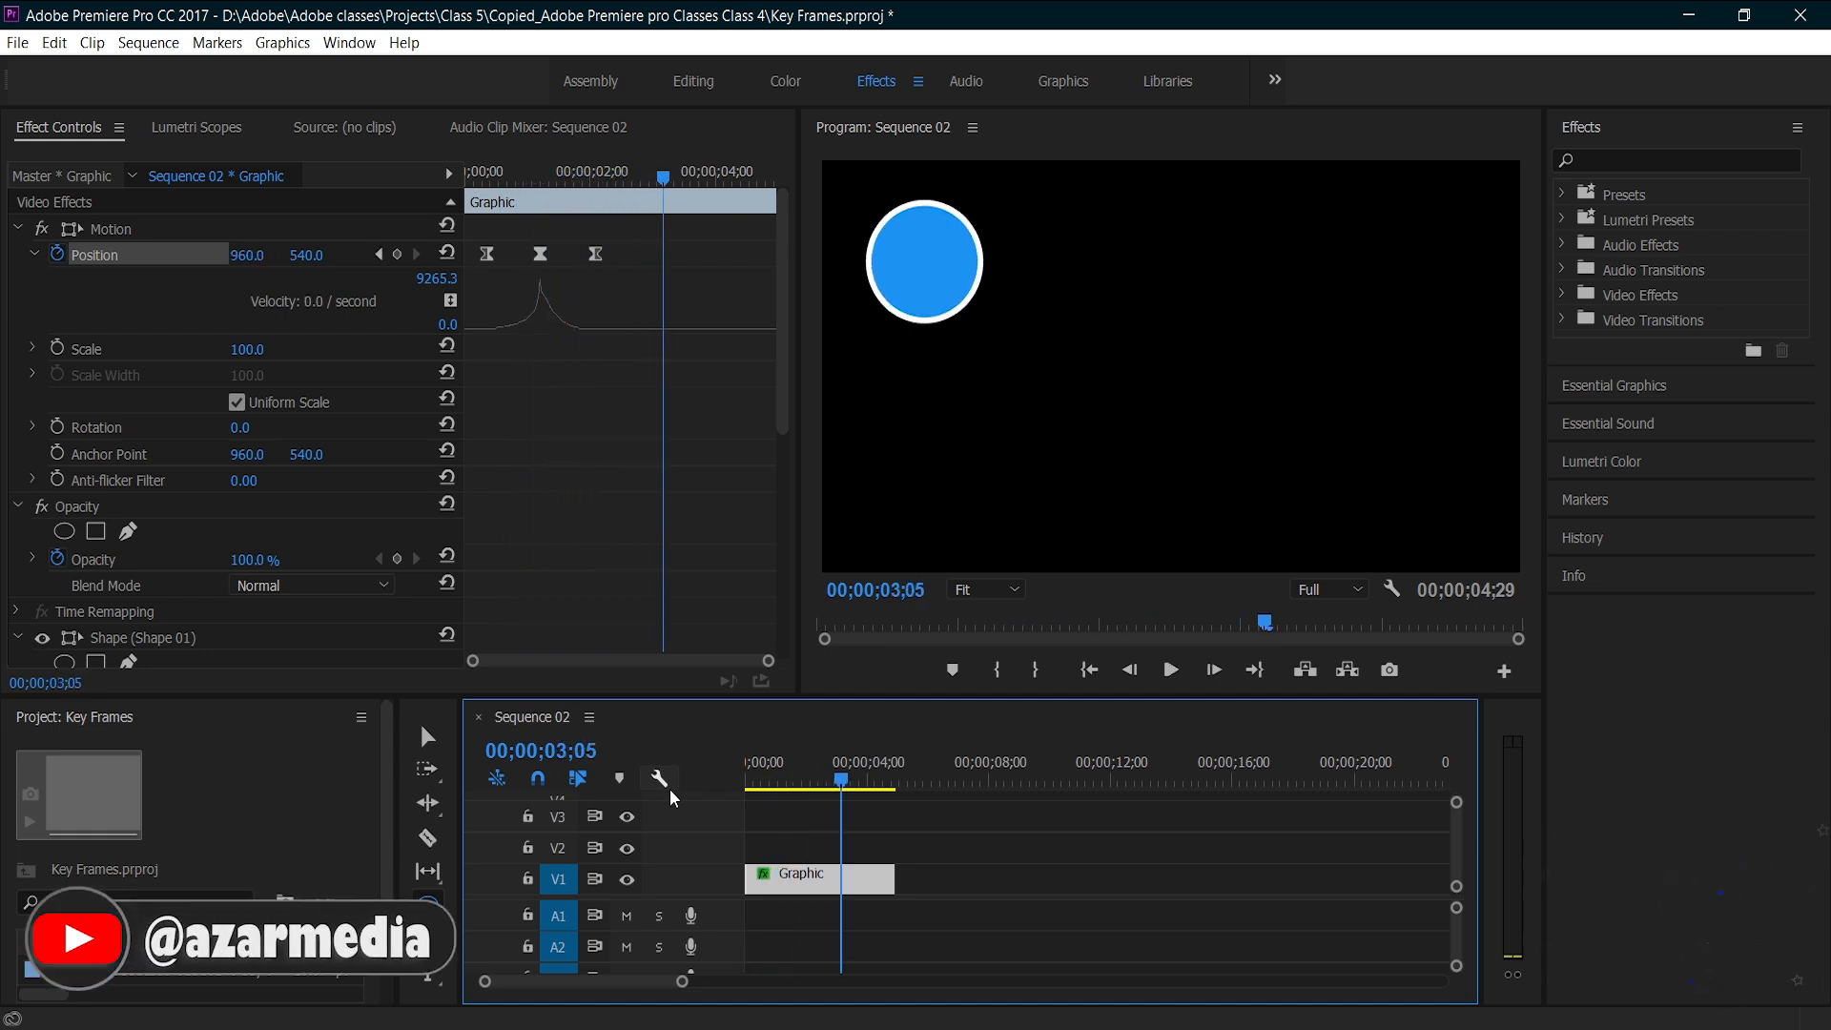
click(803, 778)
drag(803, 775, 706, 767)
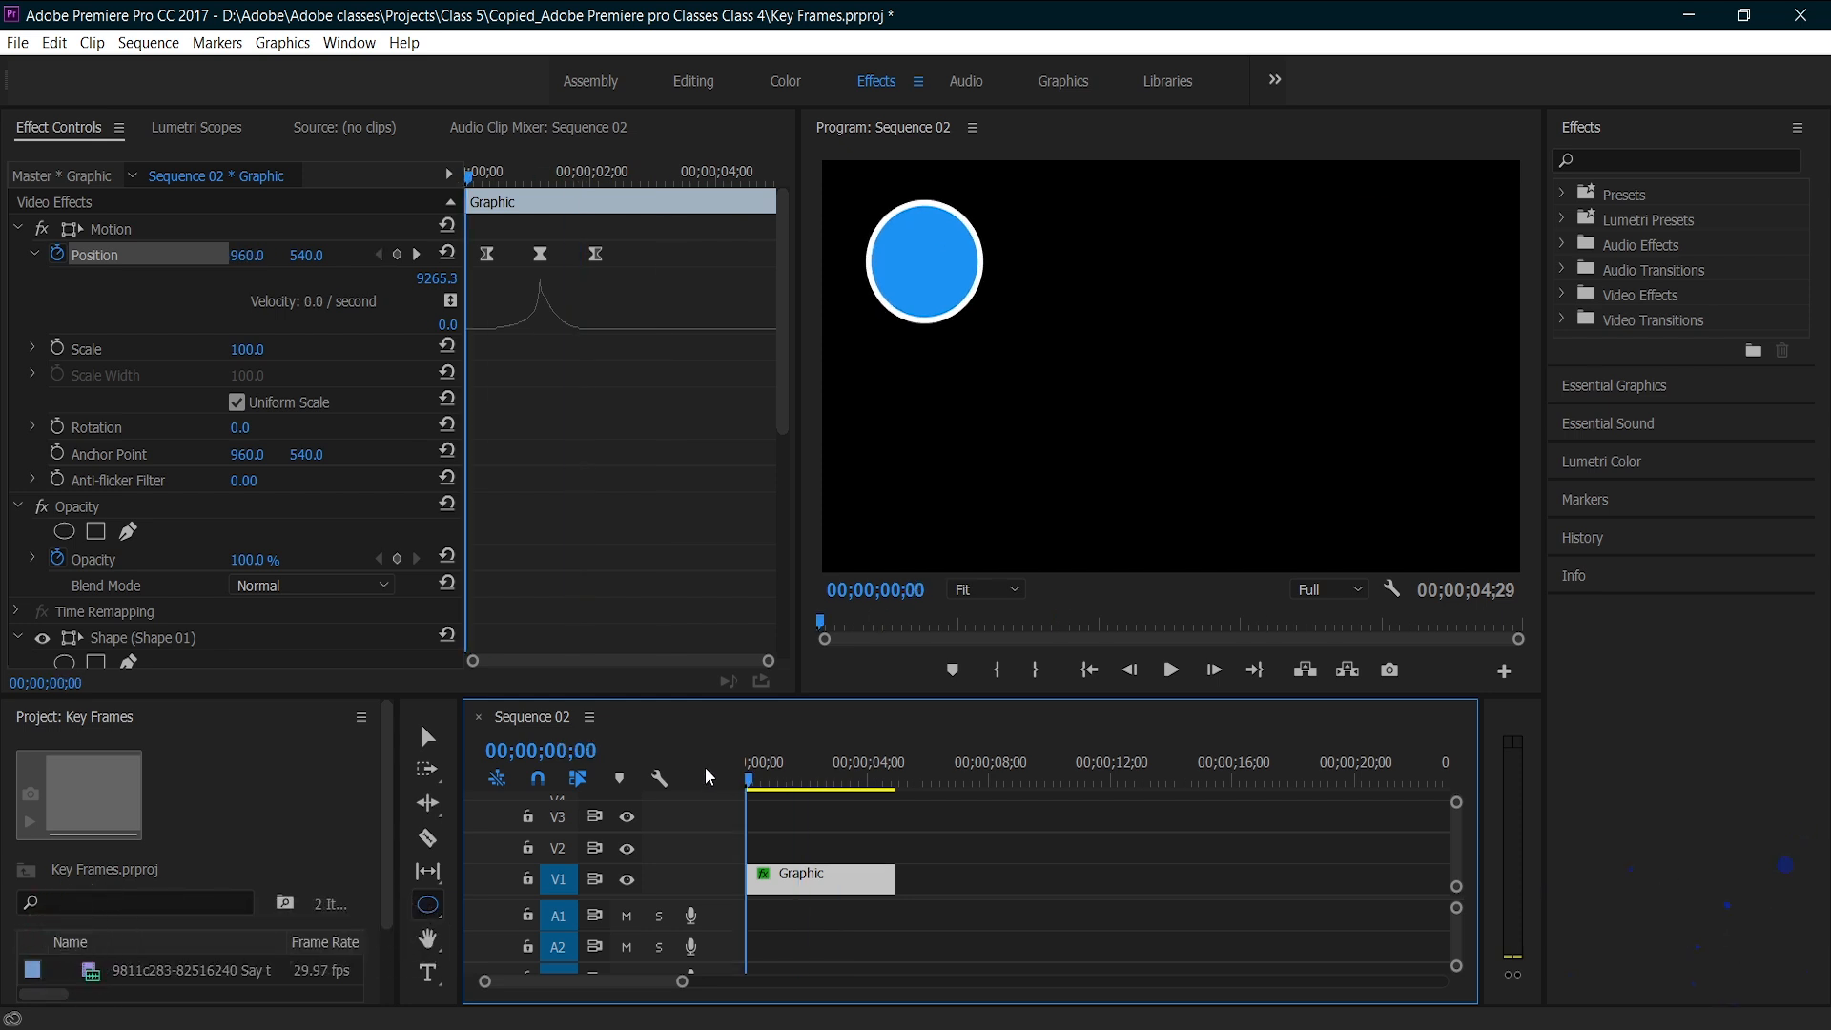
key(space)
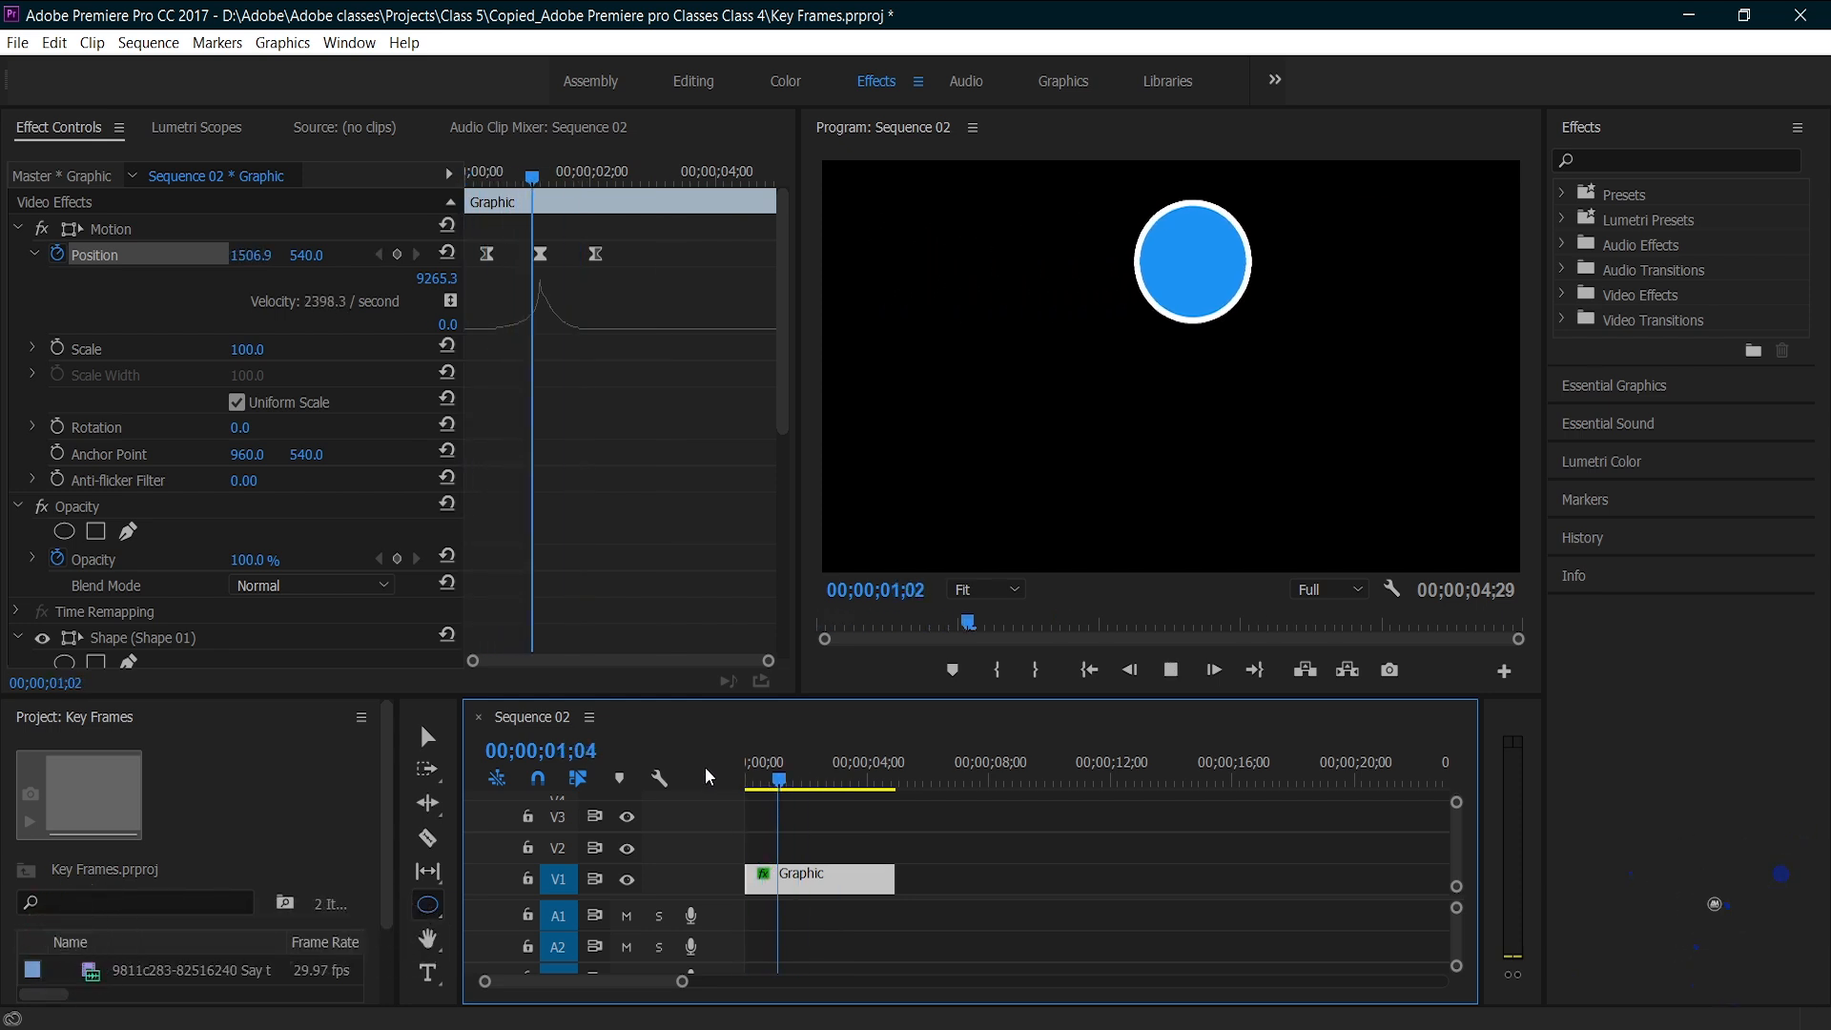
key(space)
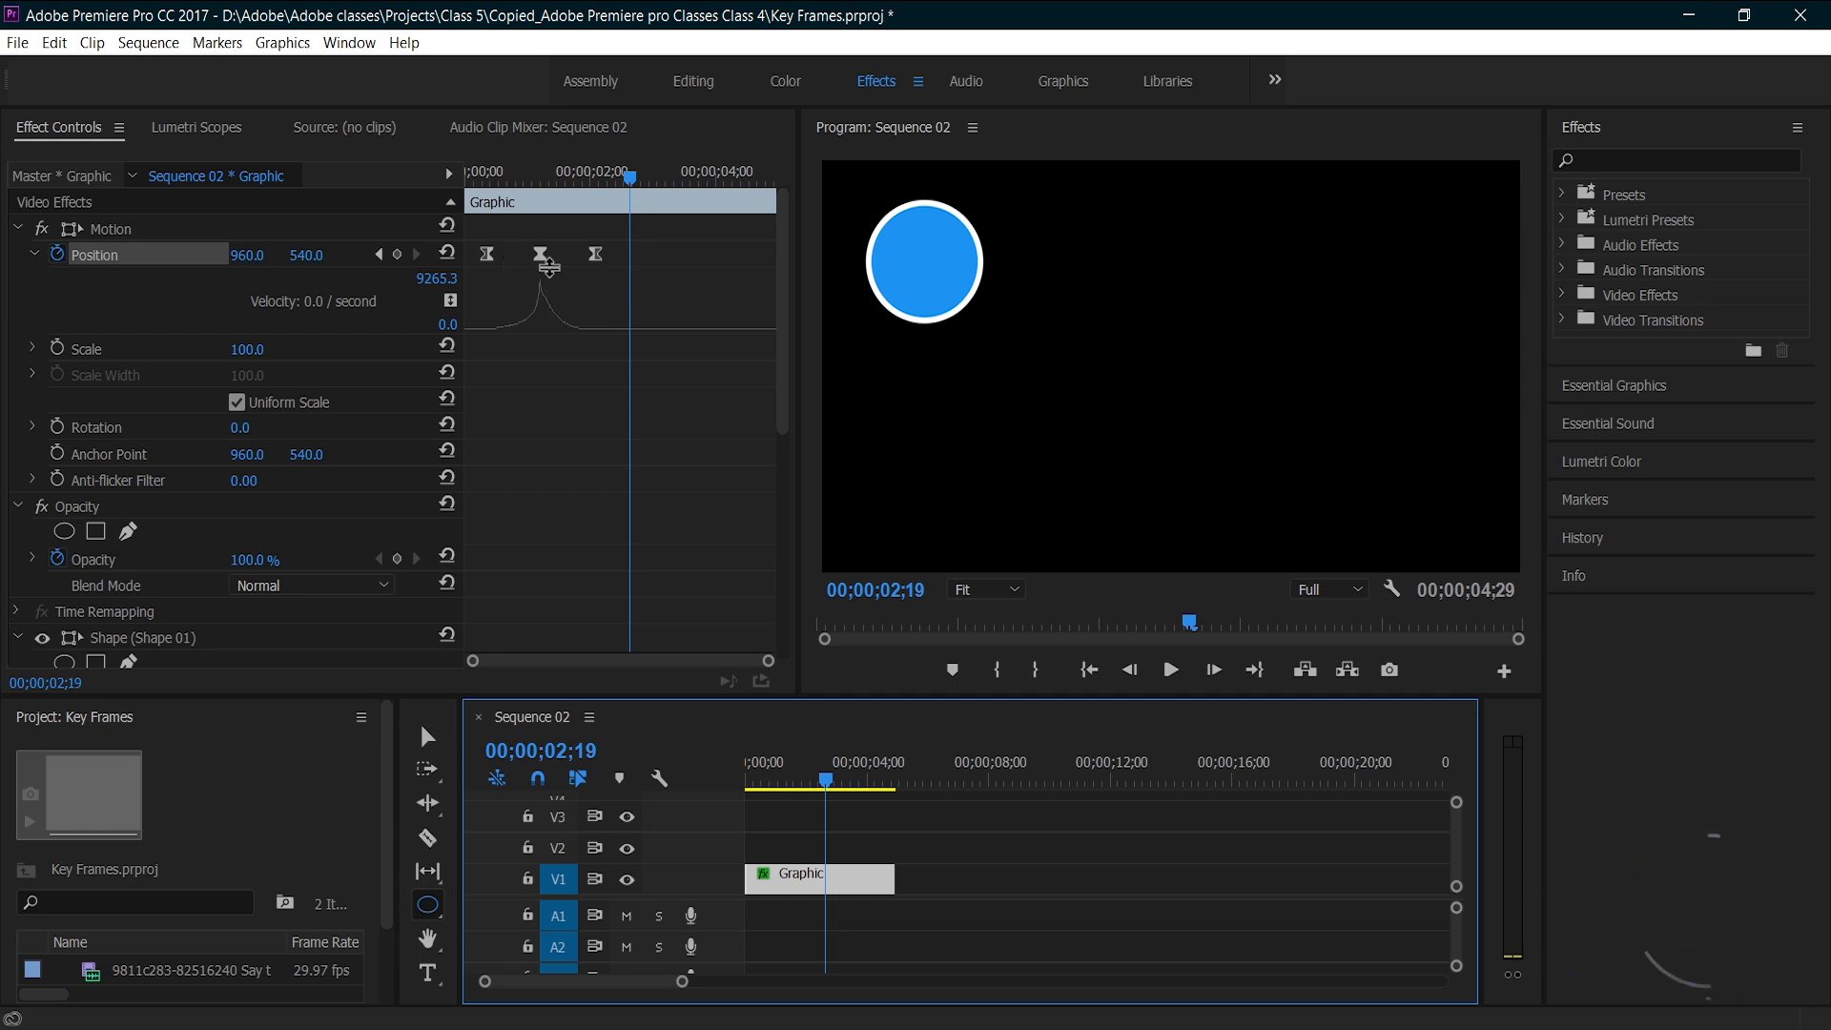
Step: Lower the middle Position keyframe's outgoing velocity handle to the graph's baseline so the return movement starts slowly
click(486, 255)
click(540, 255)
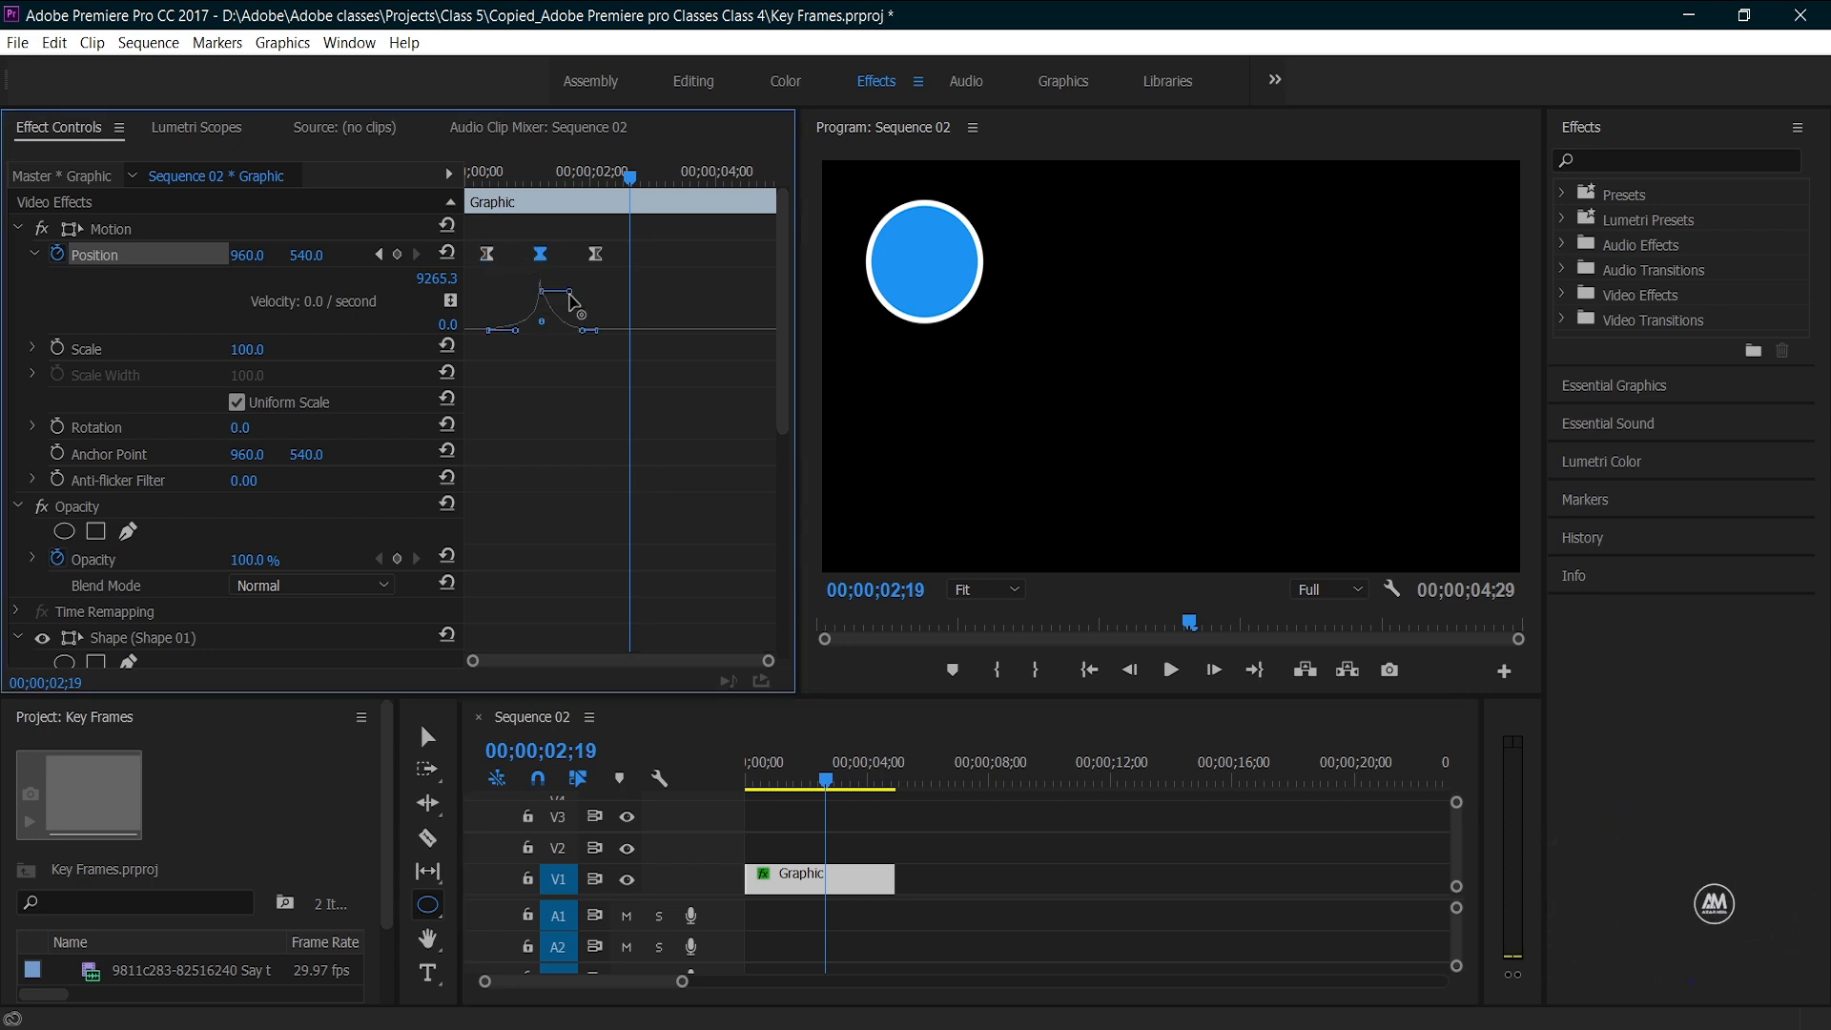
drag(573, 302, 585, 345)
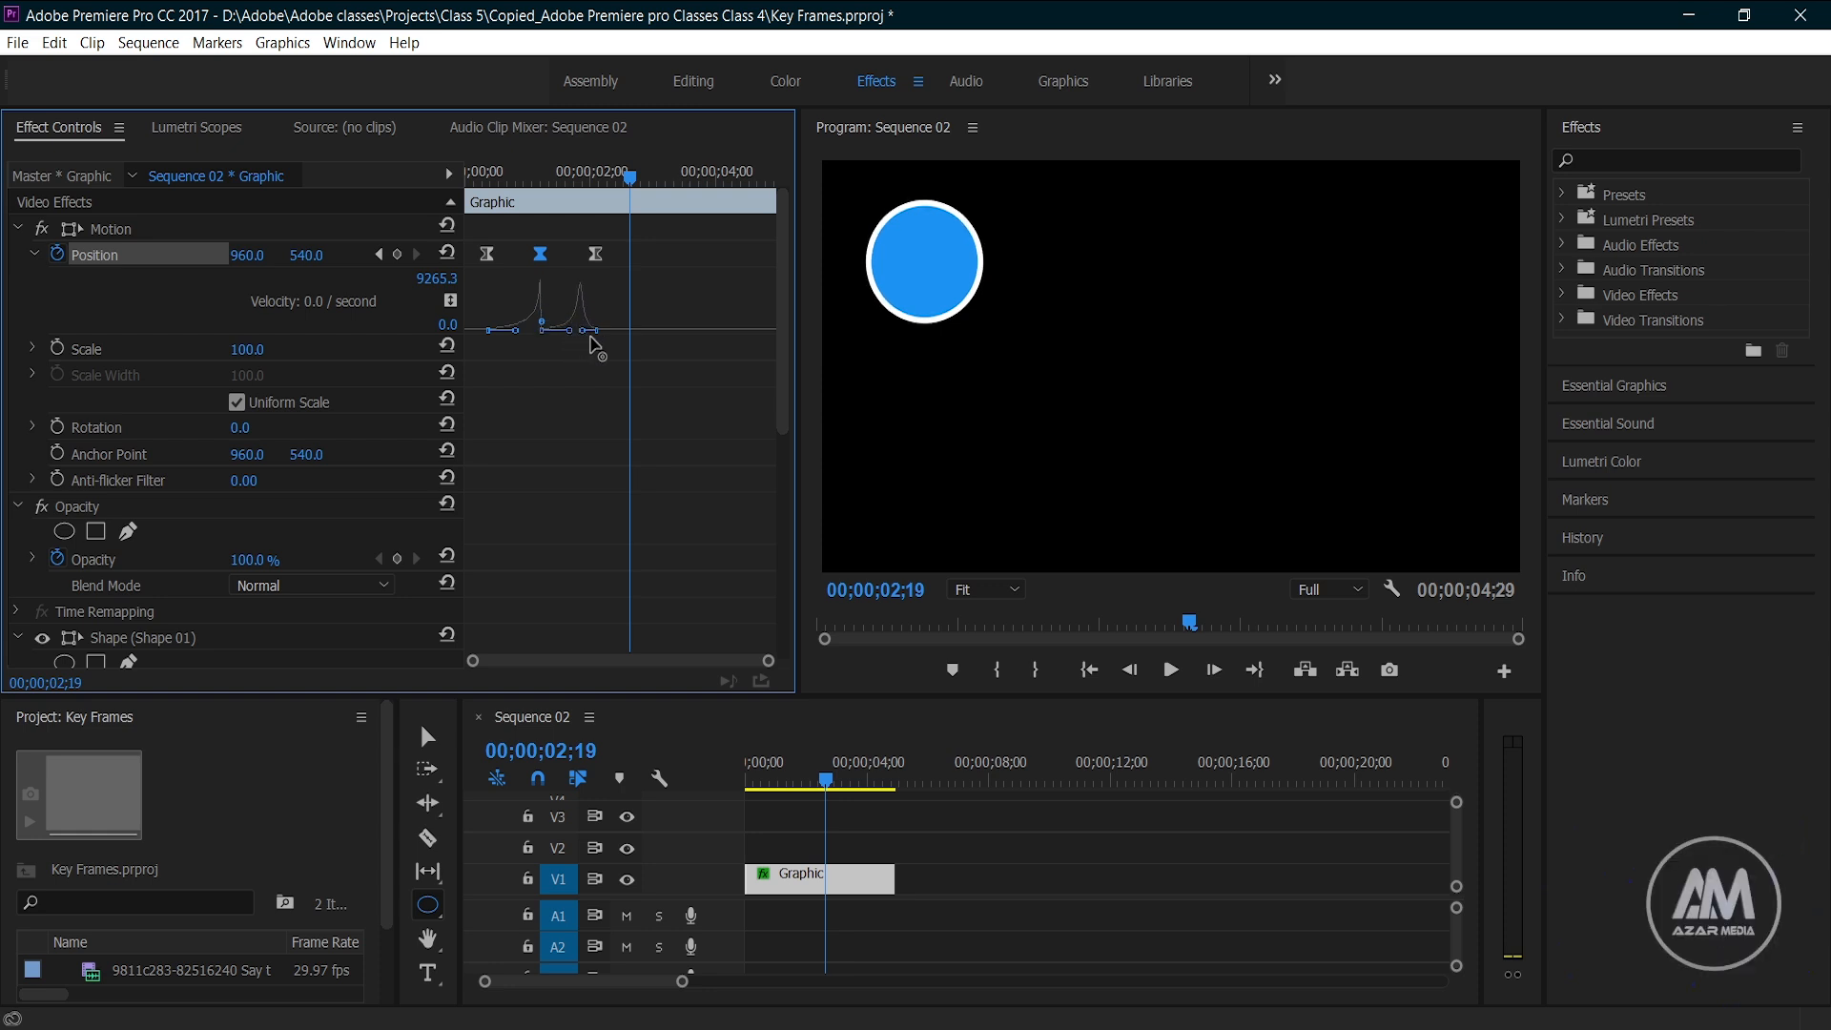
Step: Play the circle's animation from the sequence start two times to review the slow start of its return movement
drag(822, 776, 718, 780)
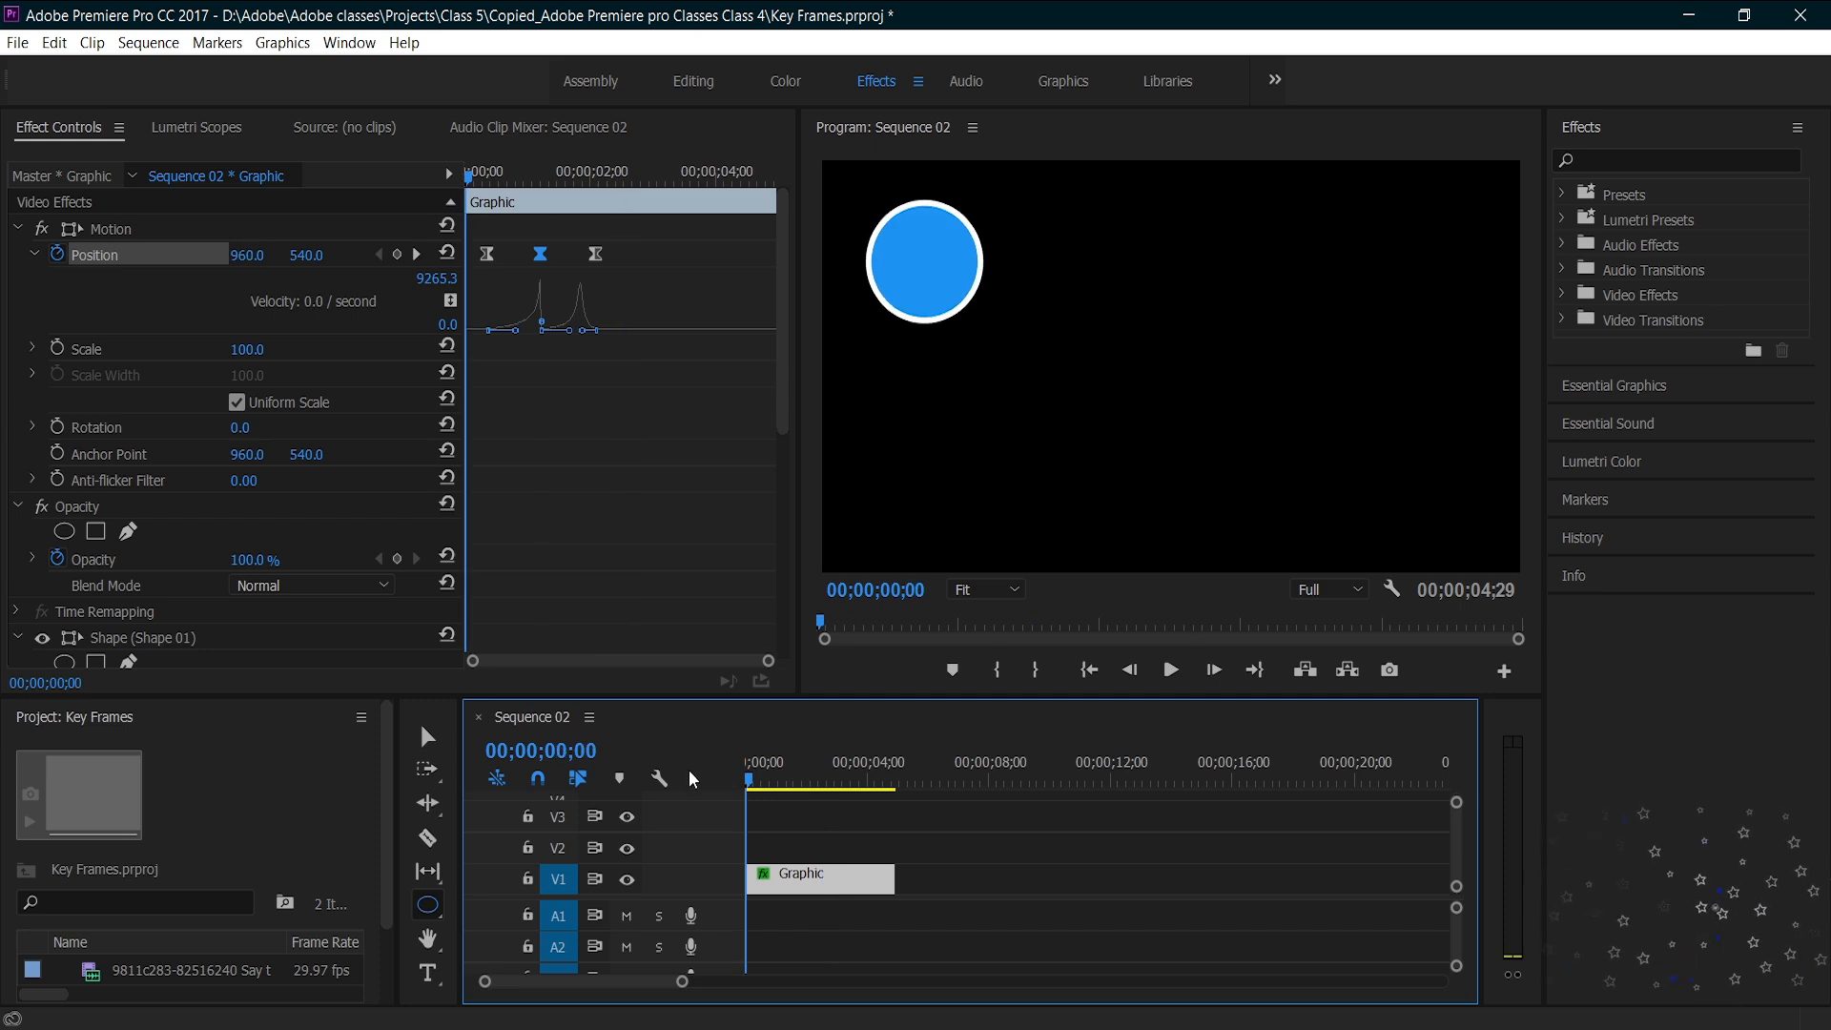
key(space)
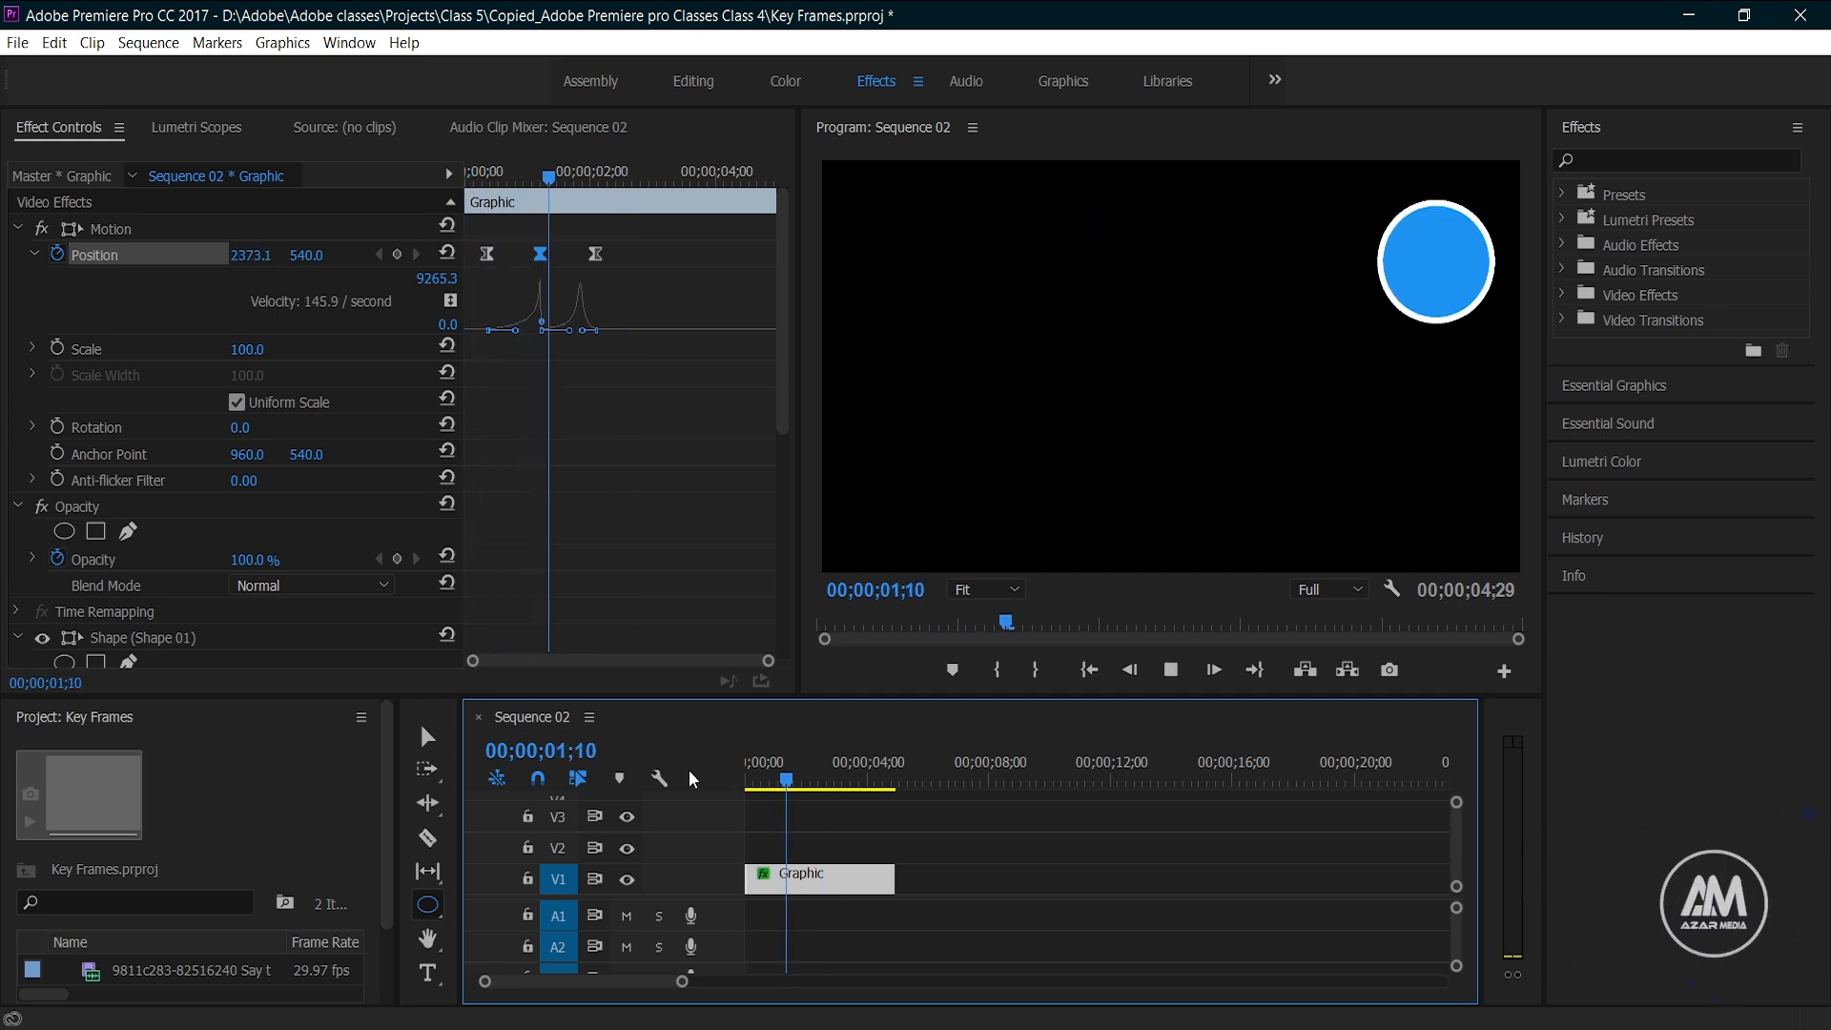
key(space)
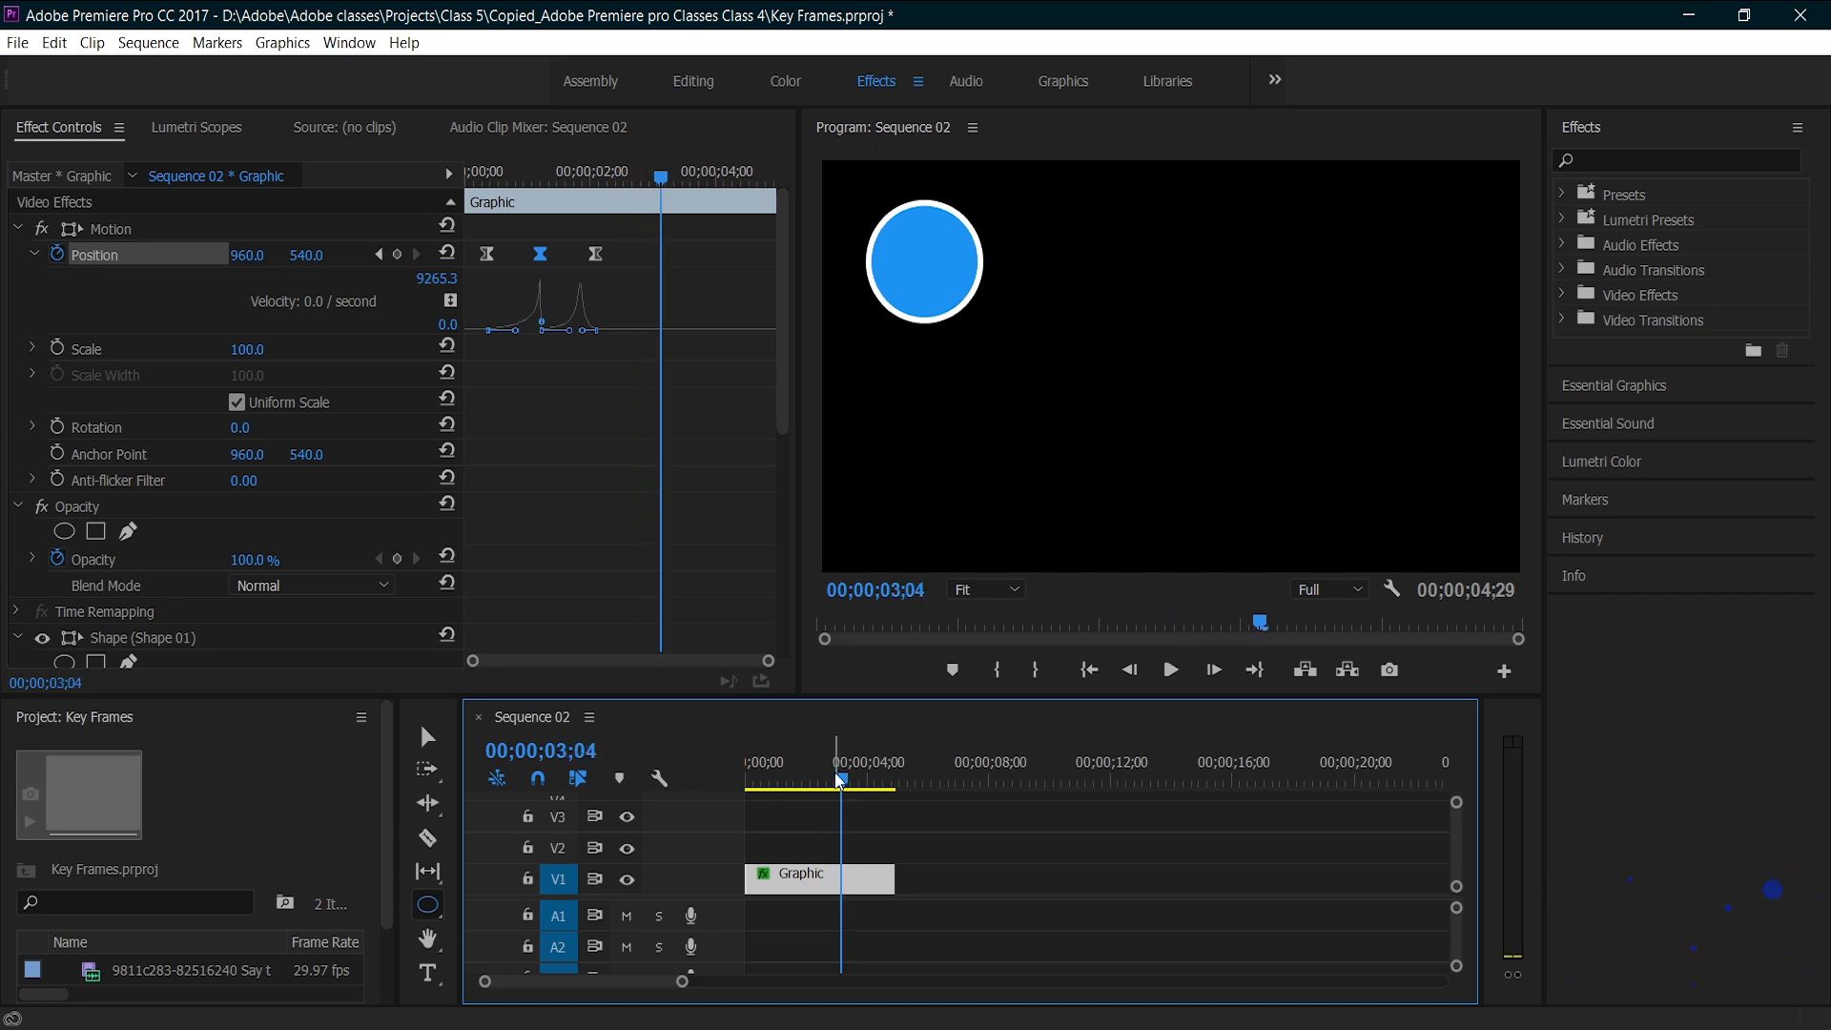
key(Home)
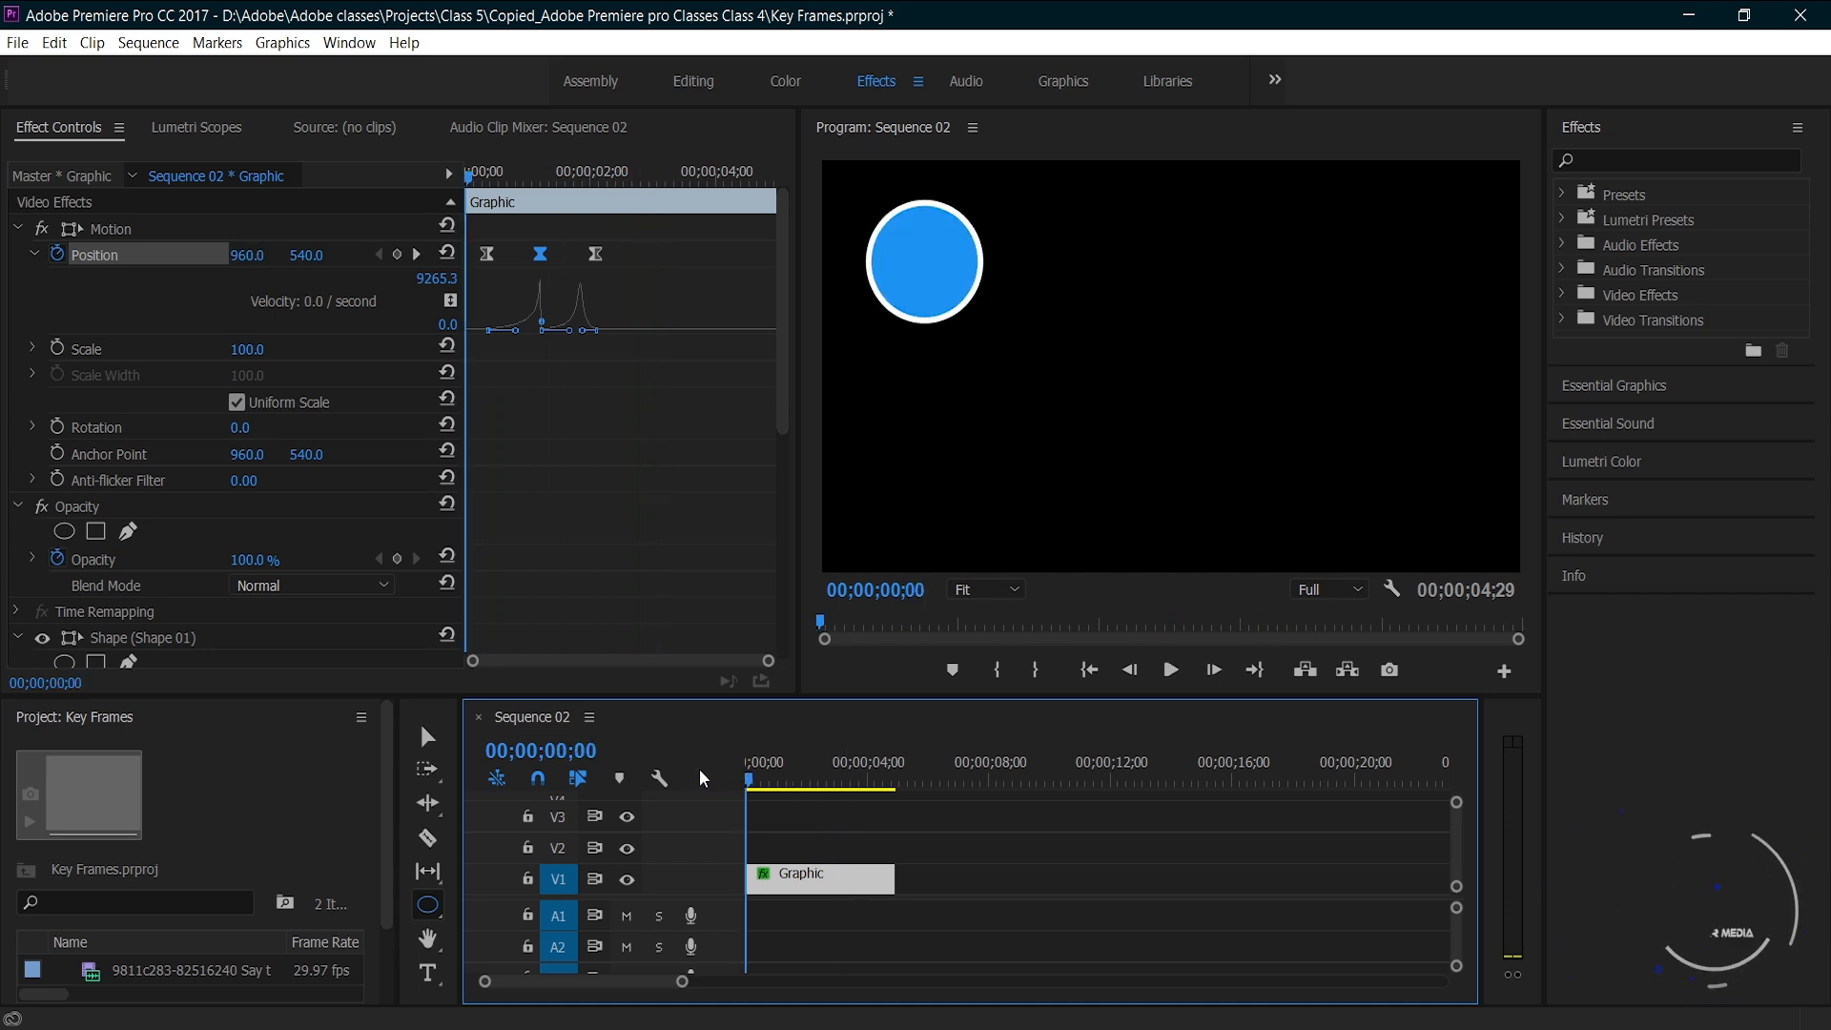
key(space)
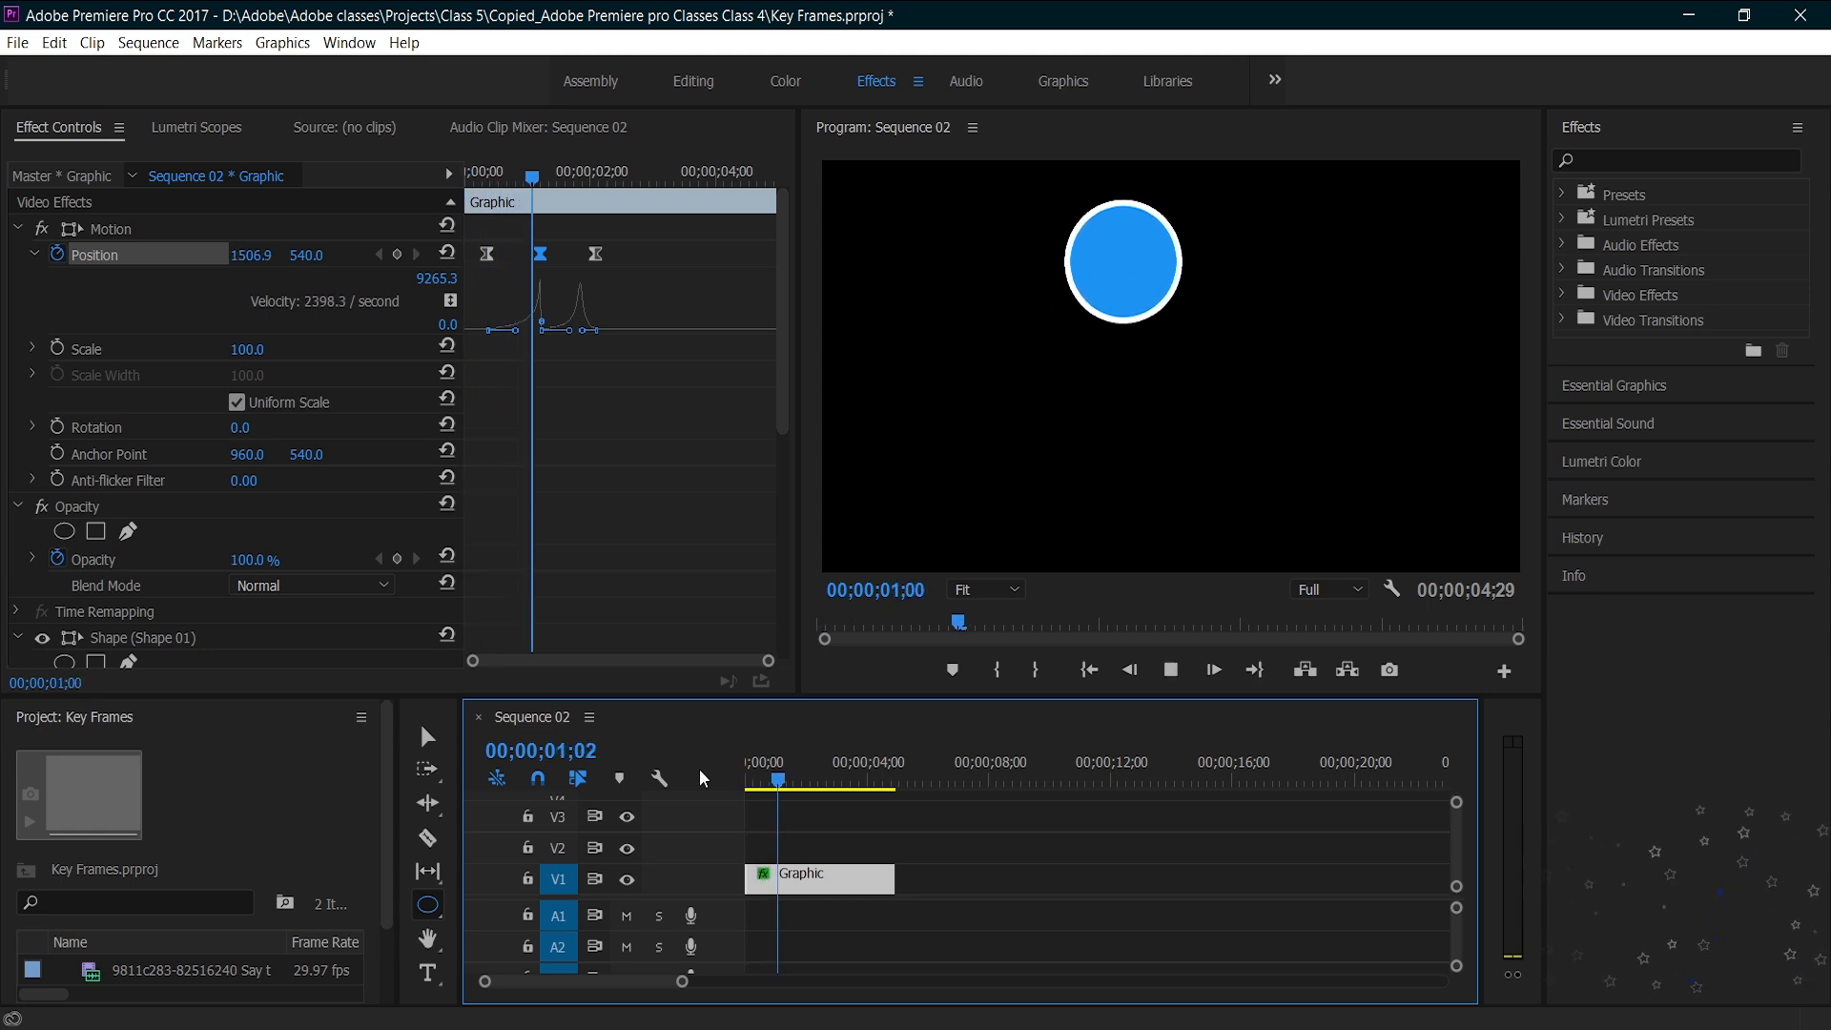
key(space)
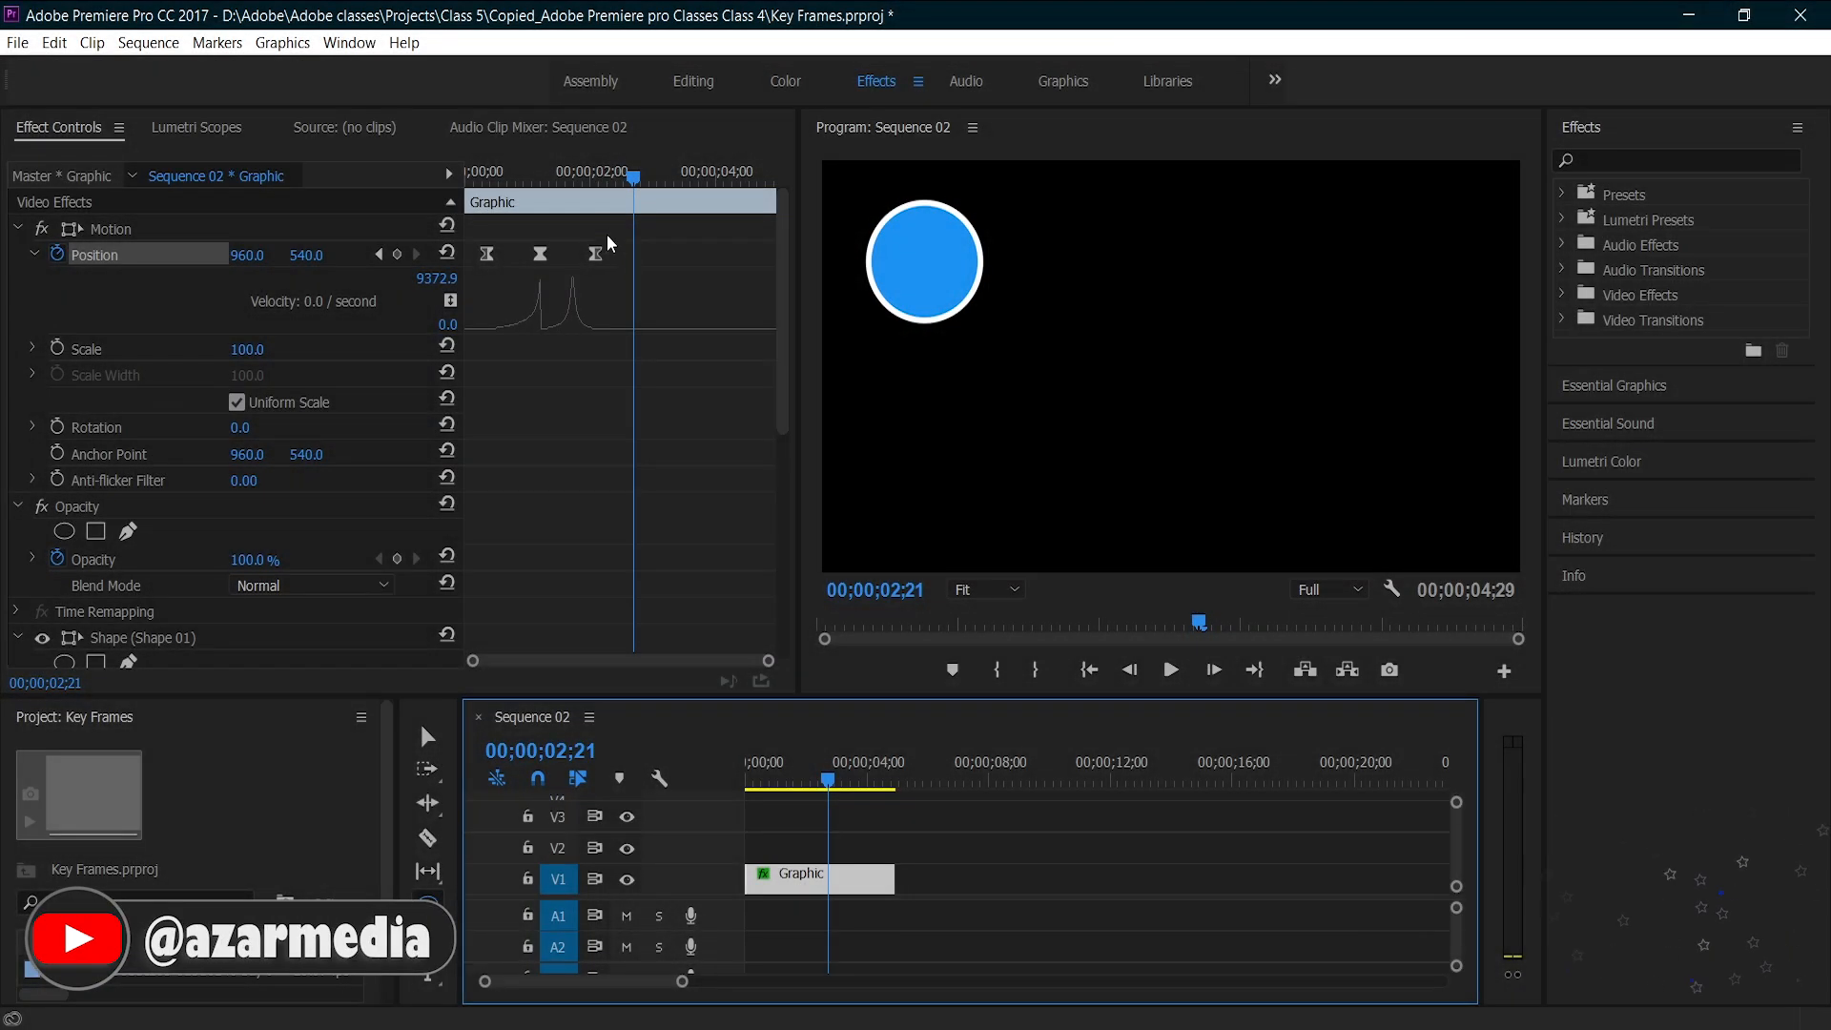
Step: Move the last Position keyframe to about 00;00;03;07 and the middle one to about 00;00;01;22, and play the slower animation from the start
drag(609, 223, 668, 261)
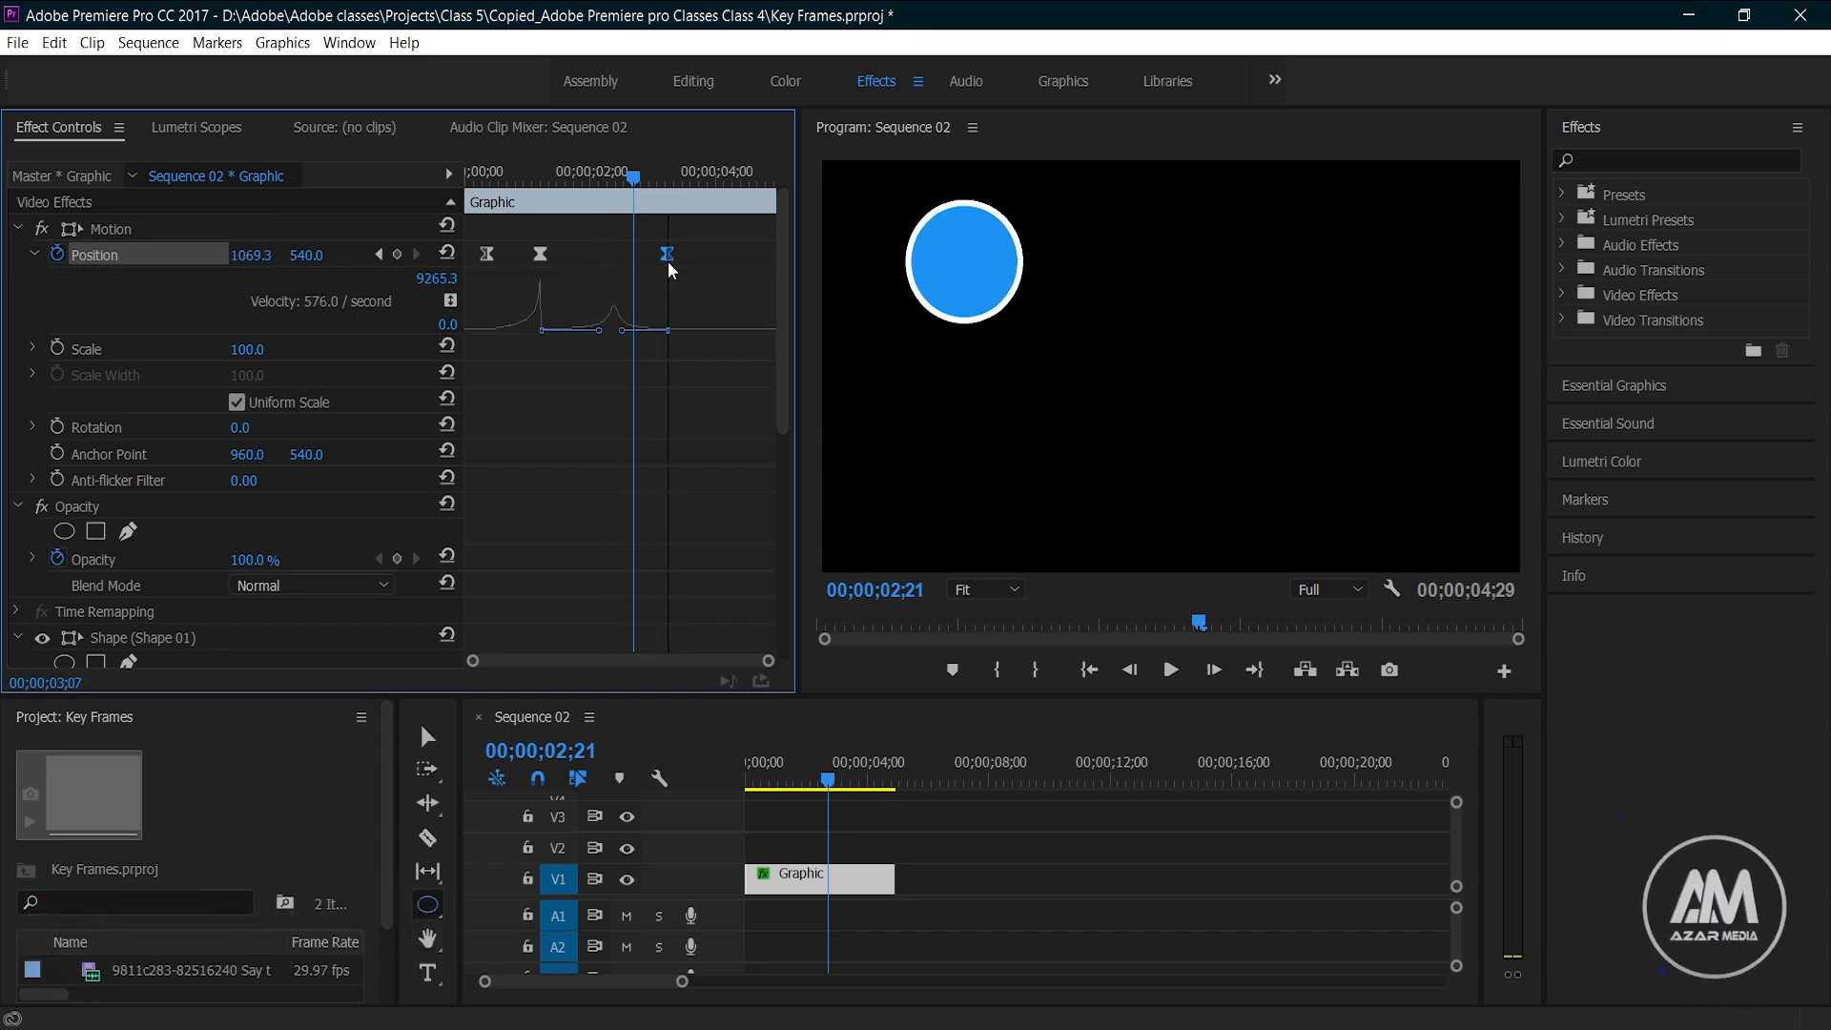
drag(540, 254, 578, 255)
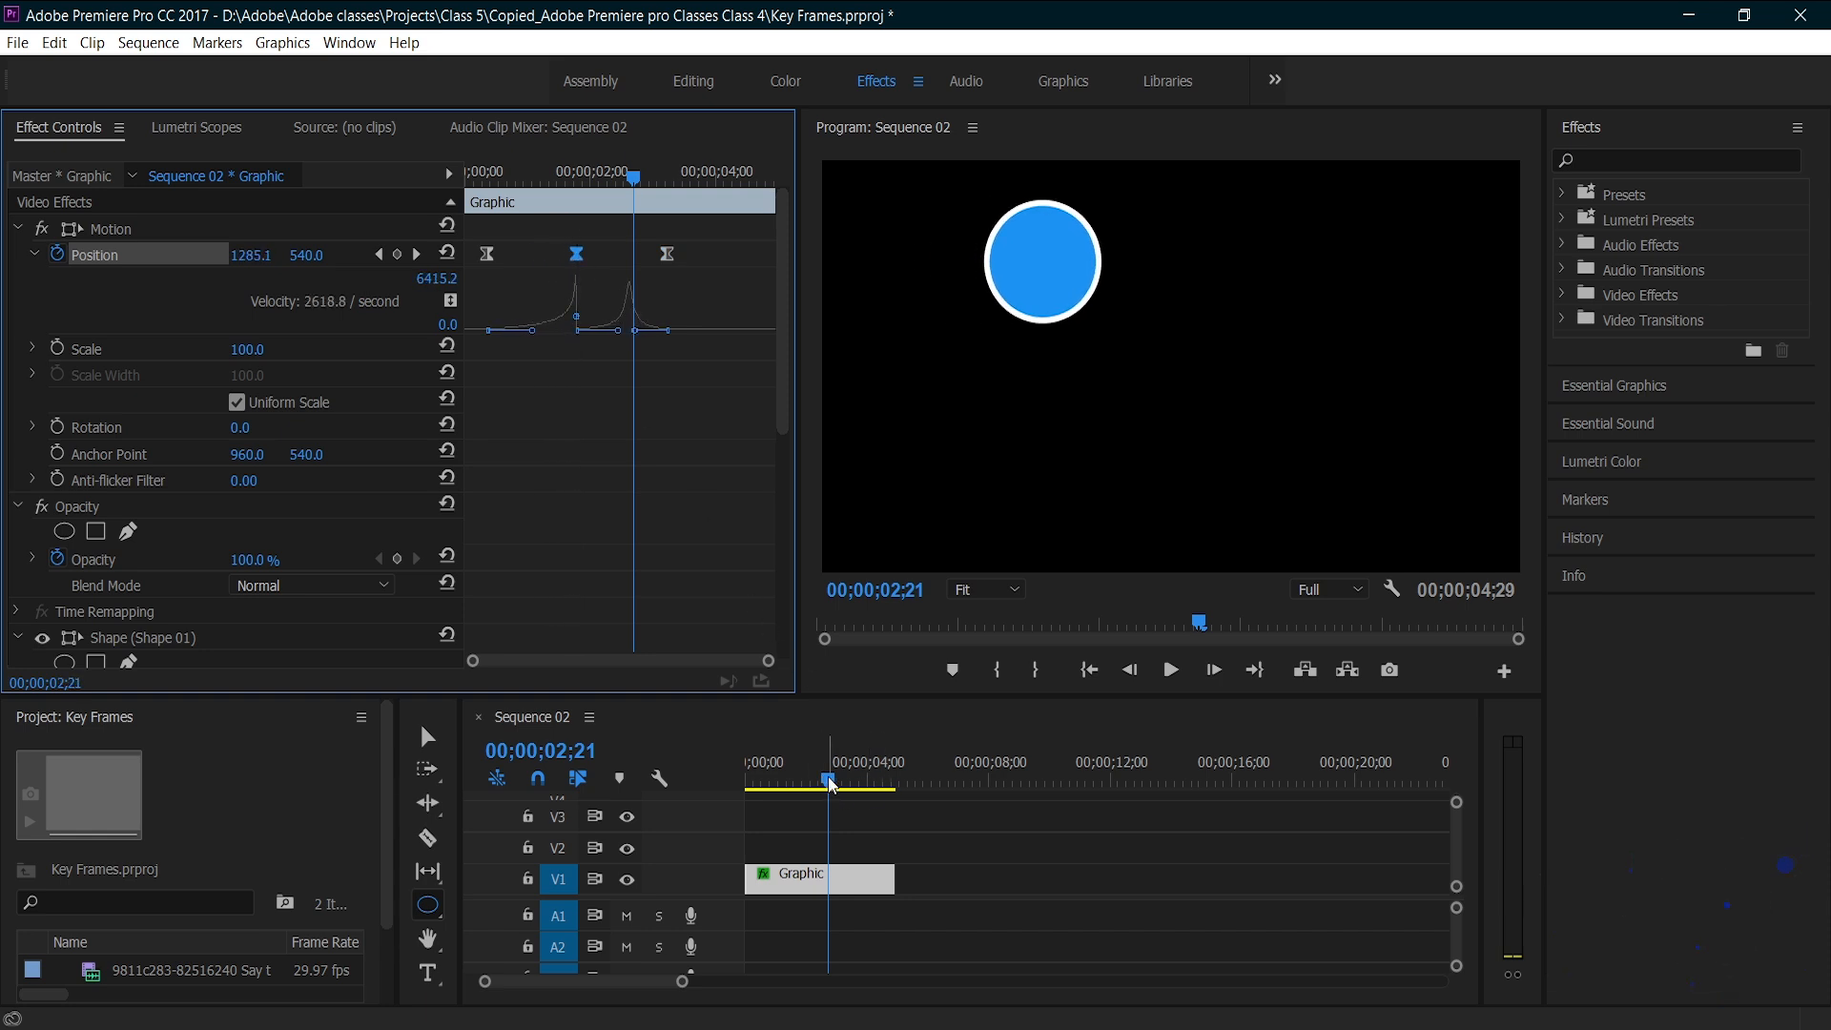
drag(822, 784, 728, 756)
key(space)
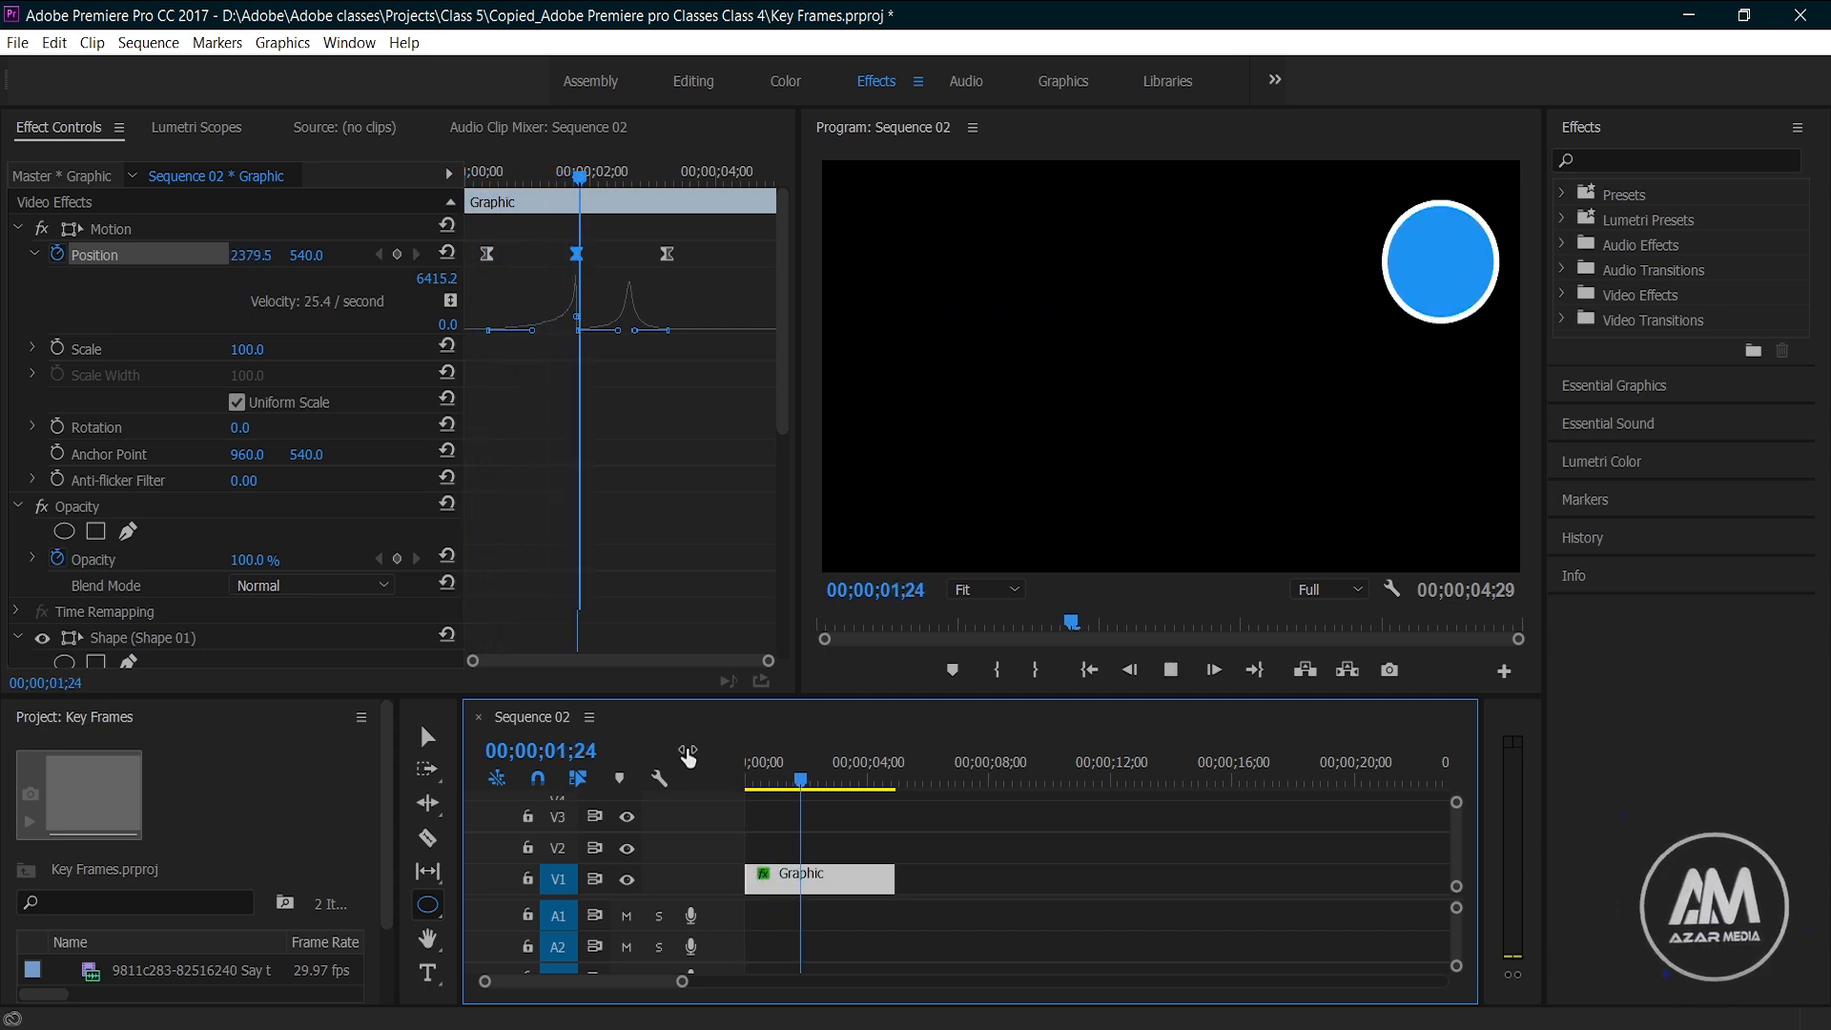
key(space)
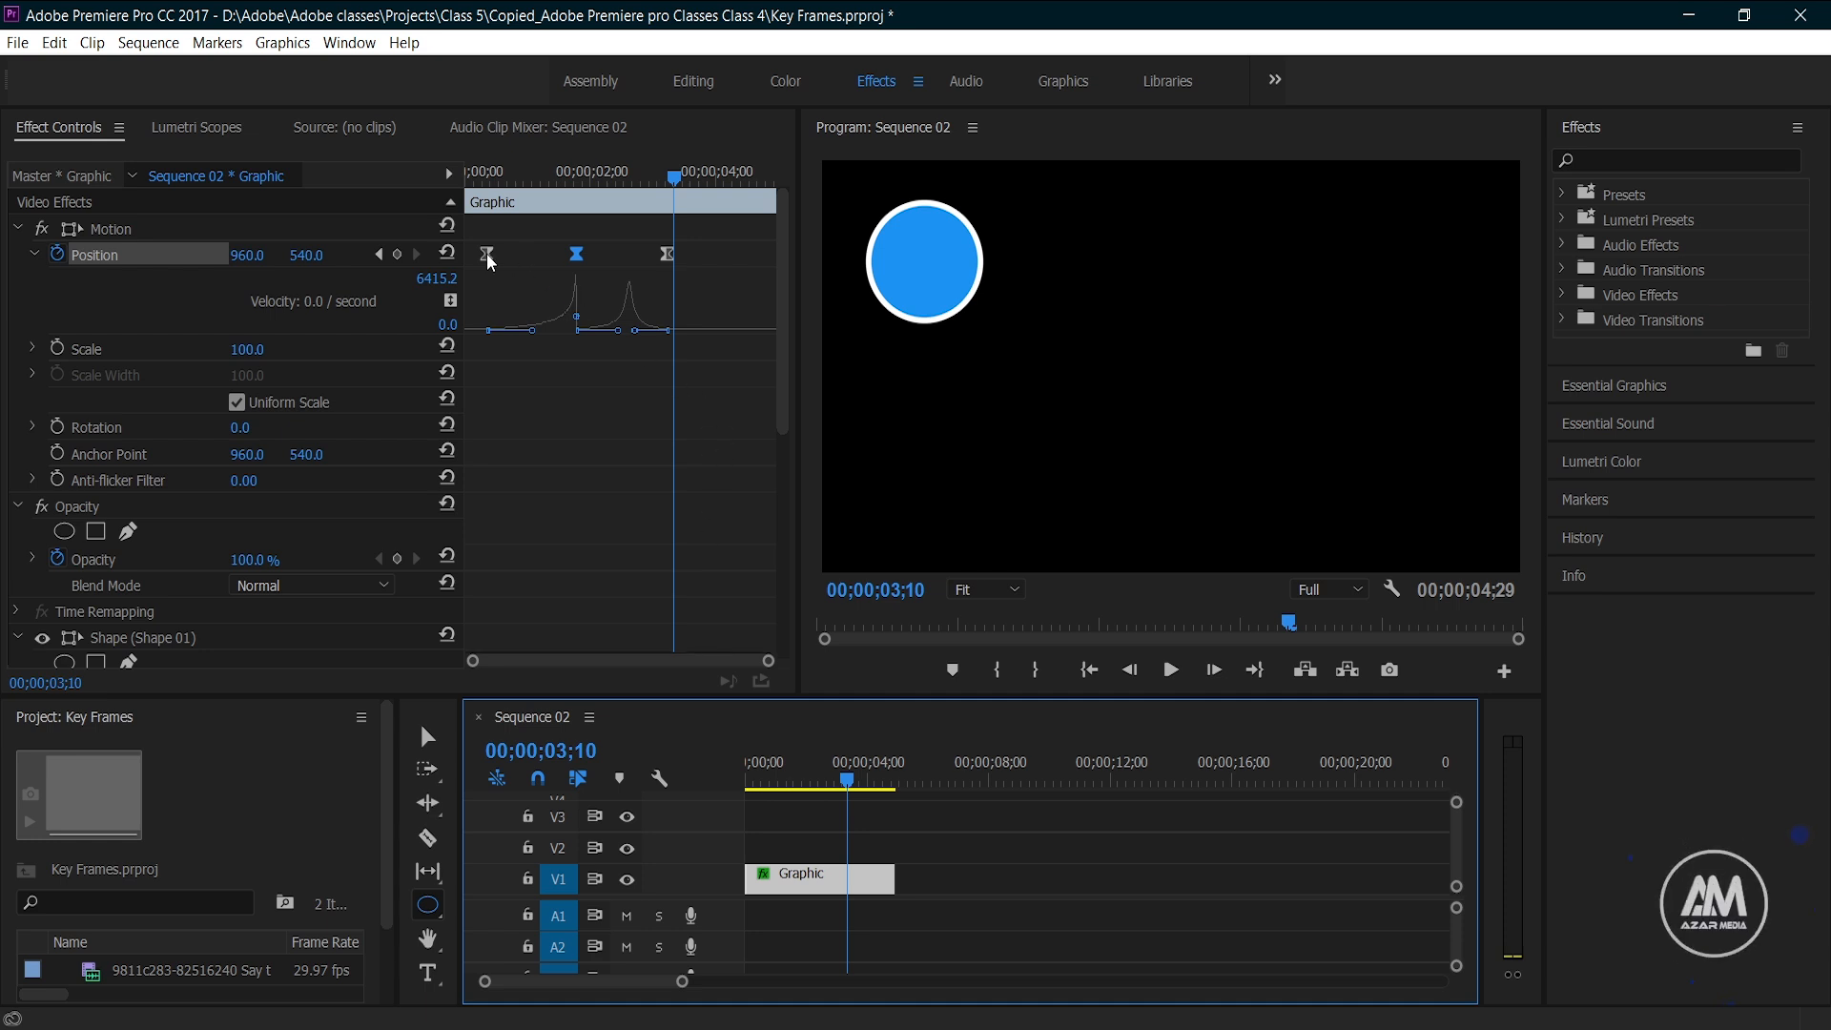
Step: Bring the first and last Position keyframes close to the middle keyframe and play the sped-up animation from the start
drag(489, 264, 555, 263)
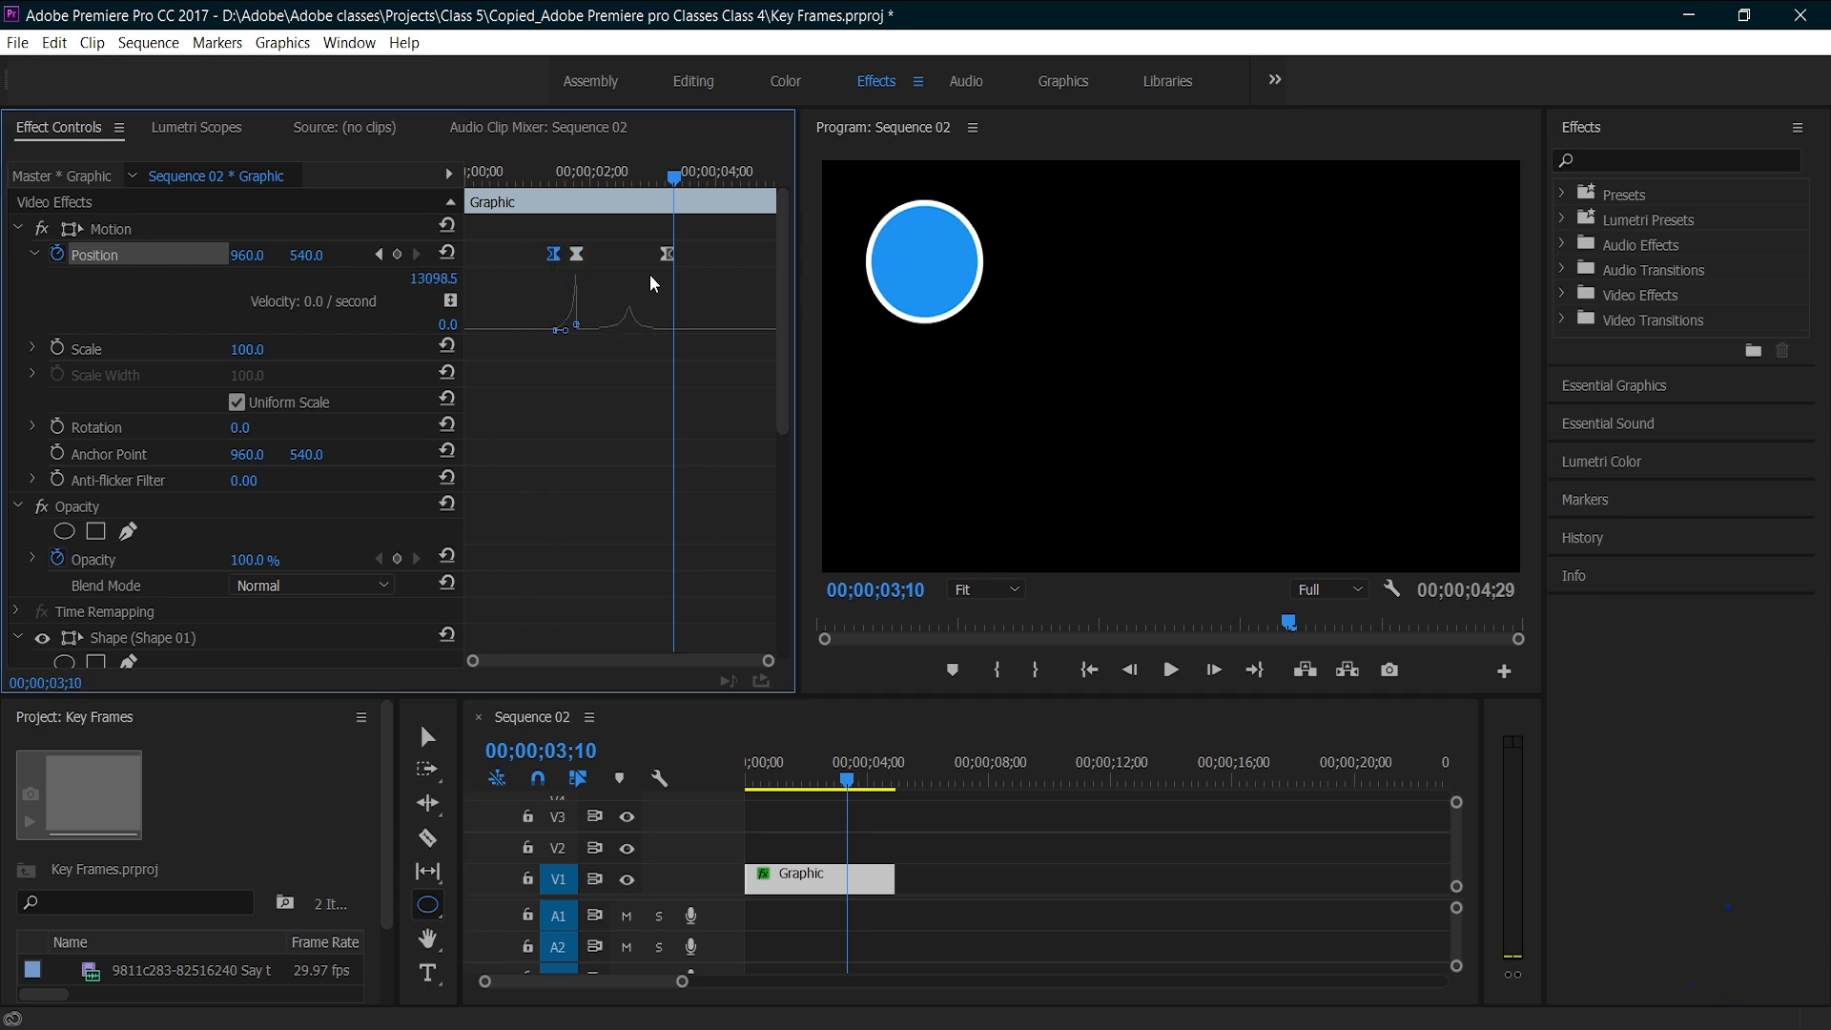
drag(668, 268, 601, 267)
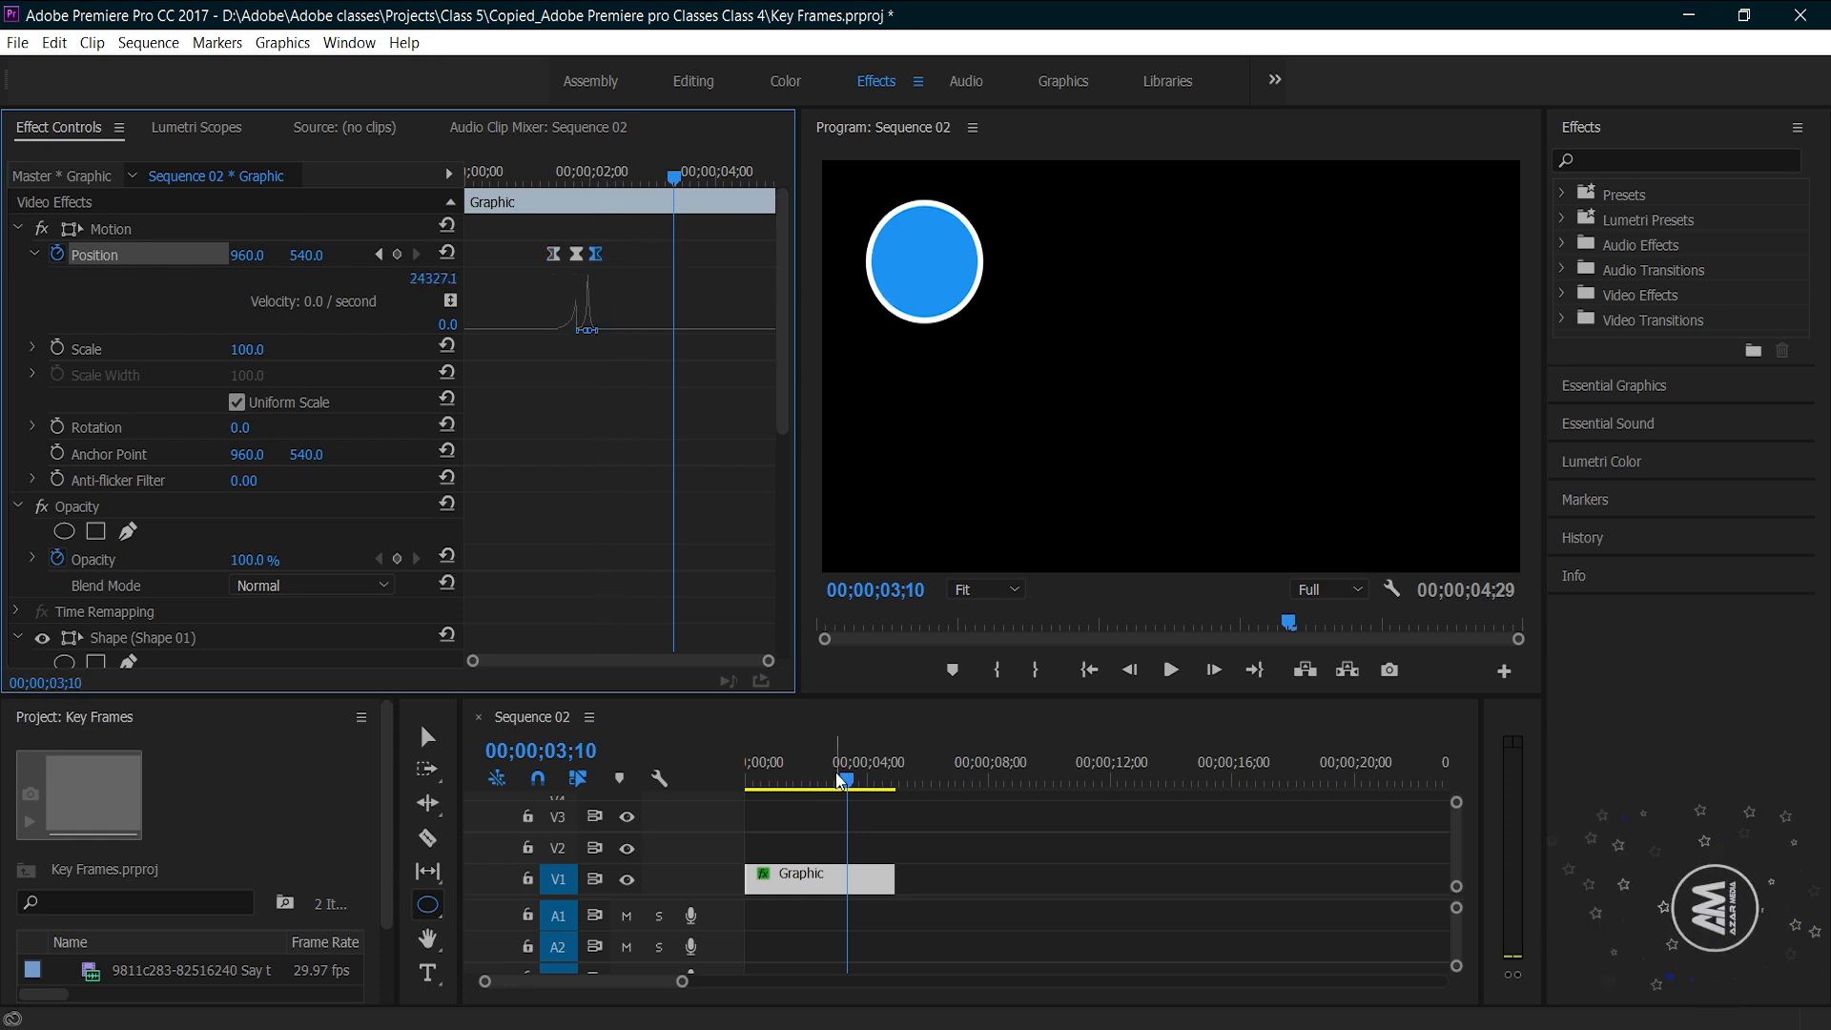
drag(844, 781, 739, 781)
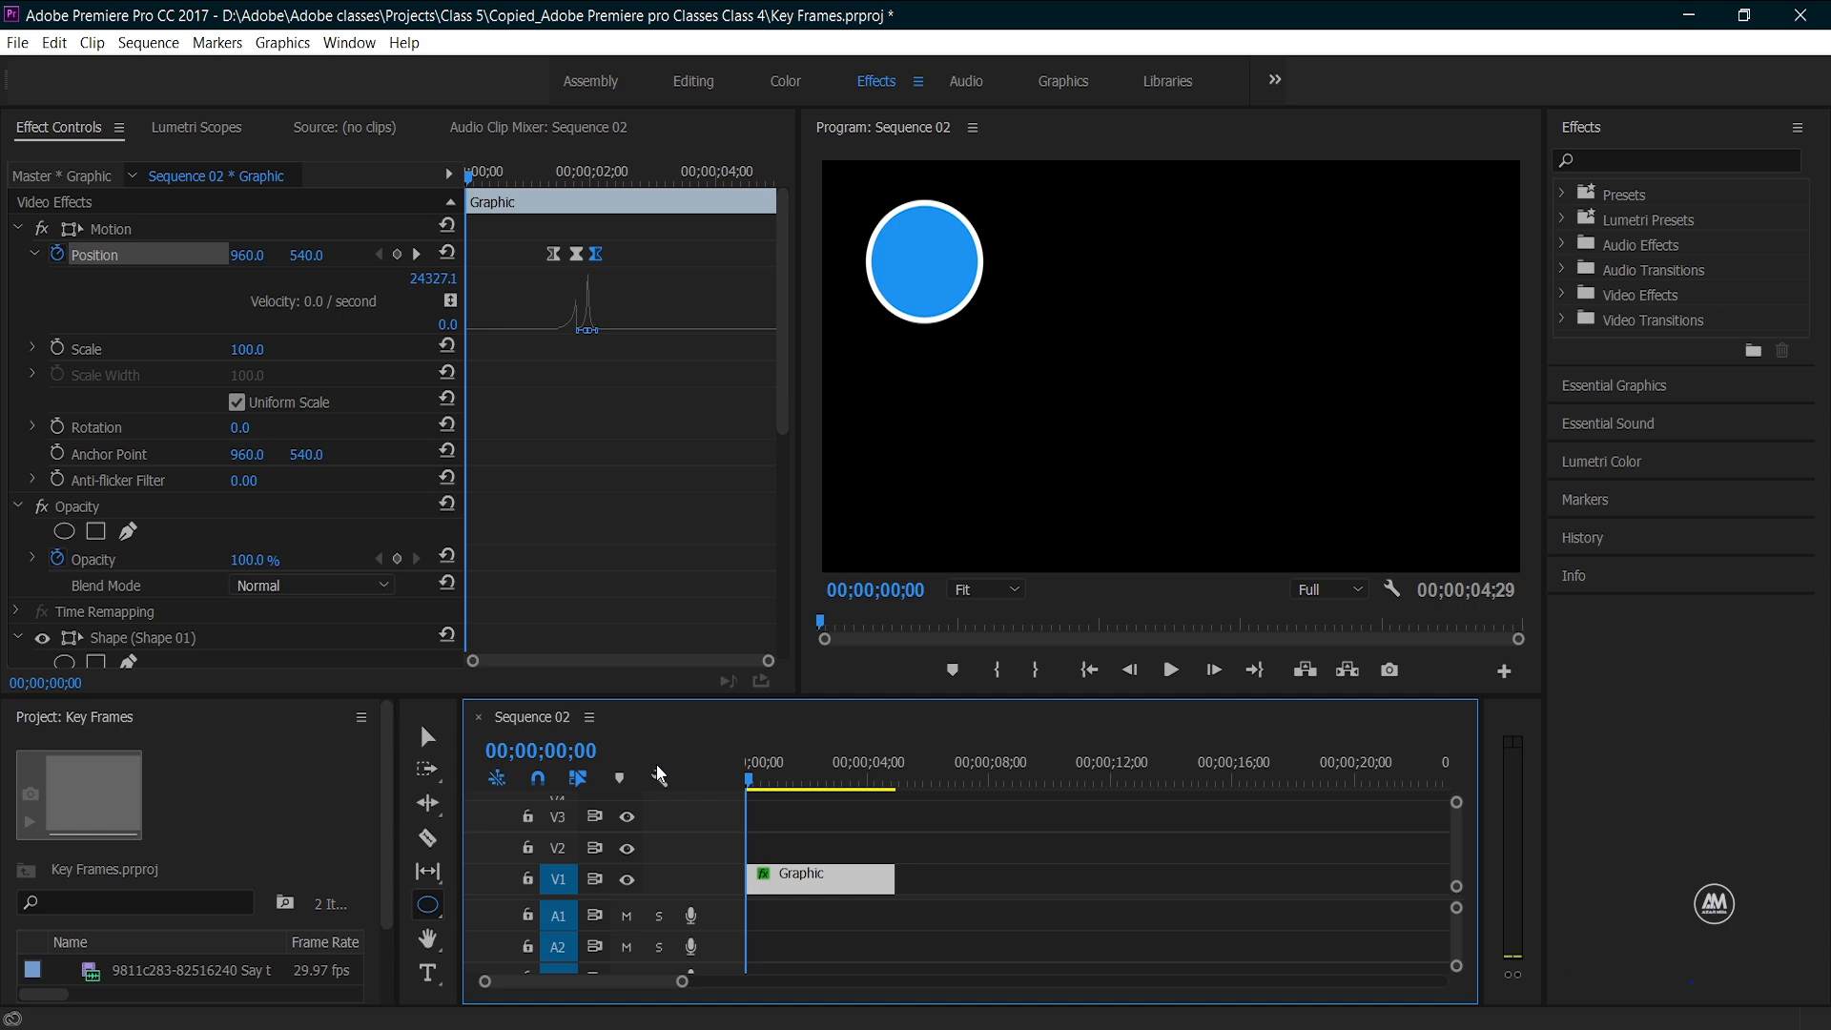
key(space)
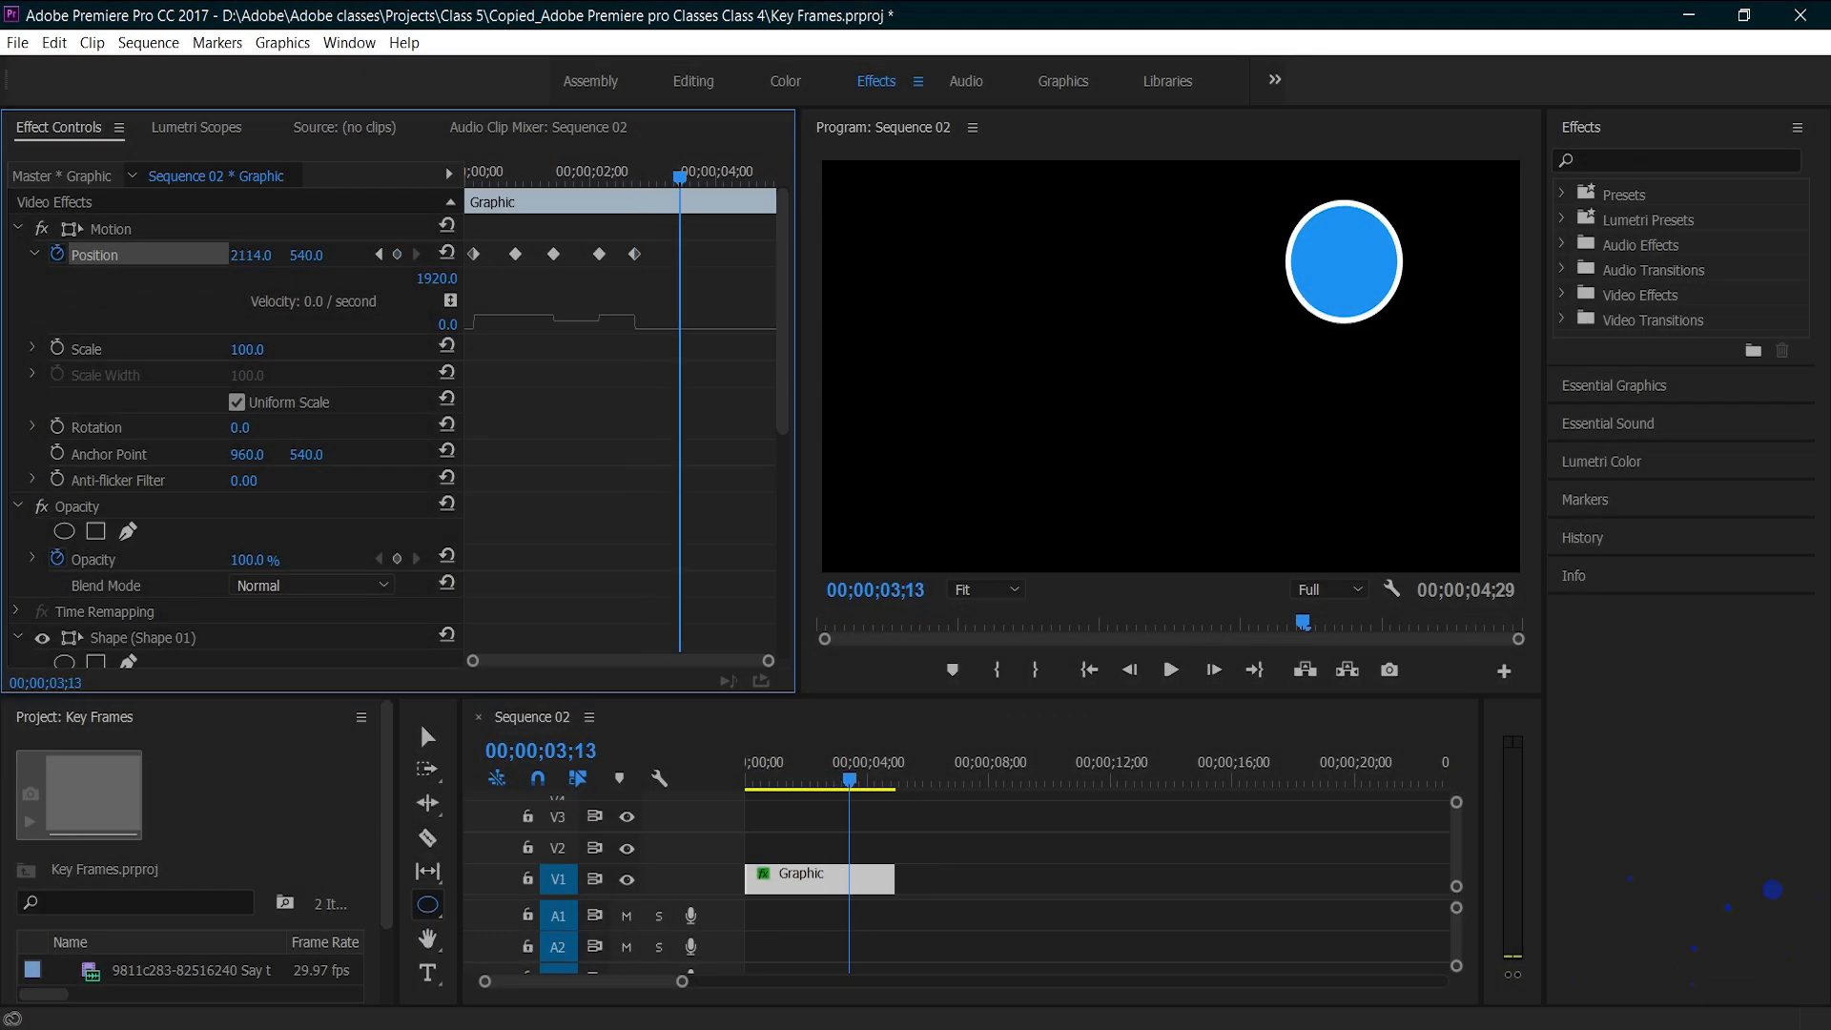
Step: Add a Position keyframe at 00;00;03;13 with the horizontal value 2377.0 and play the animation from the start
drag(251, 255, 502, 255)
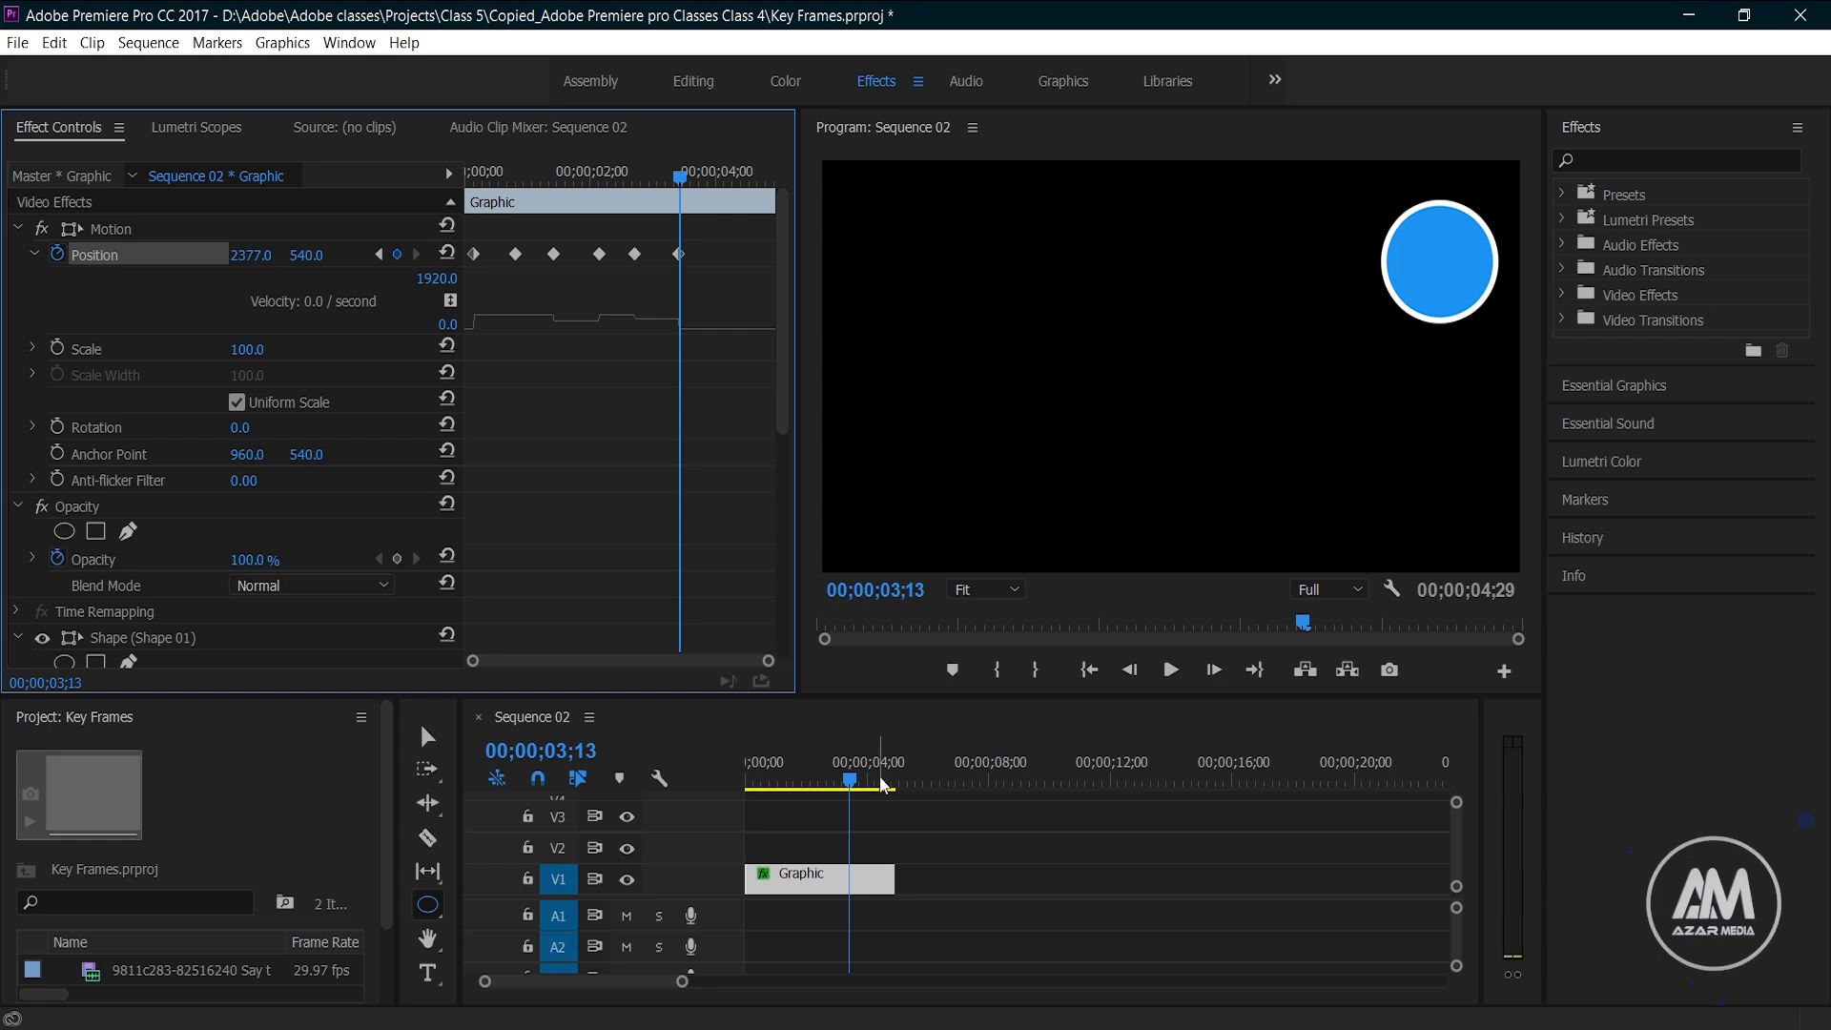
click(849, 788)
key(Home)
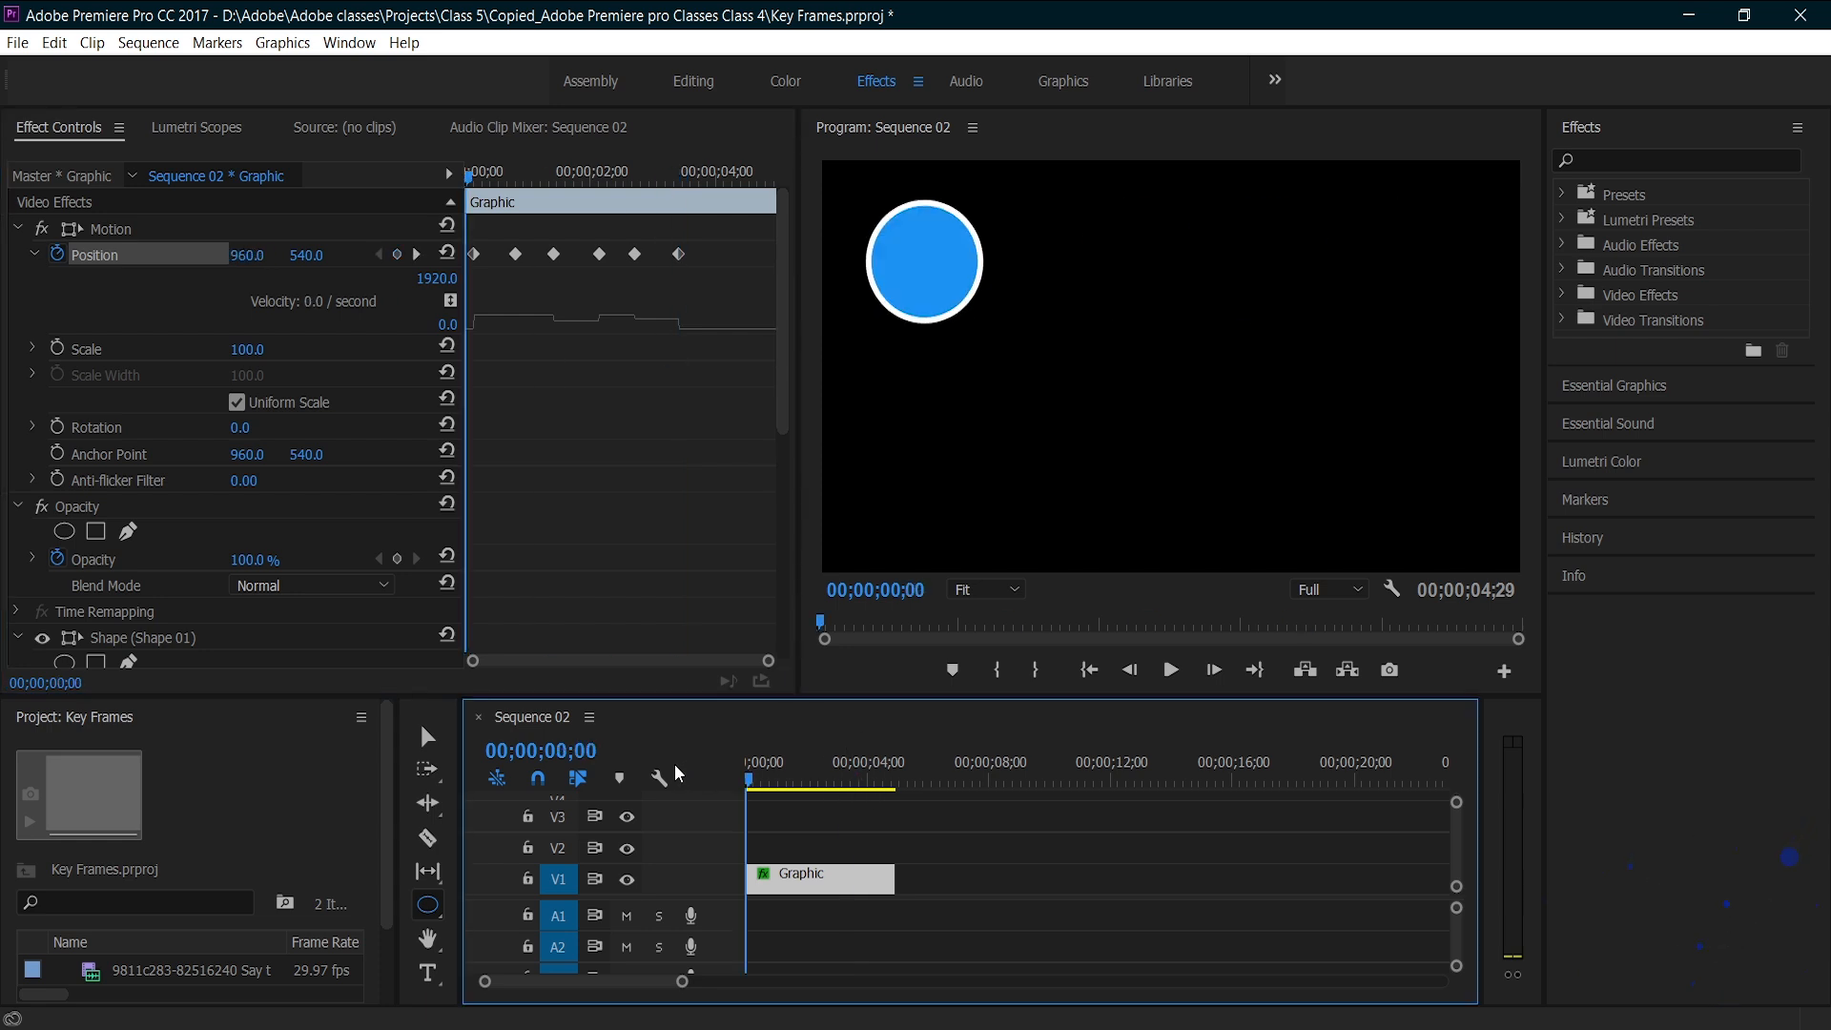
key(space)
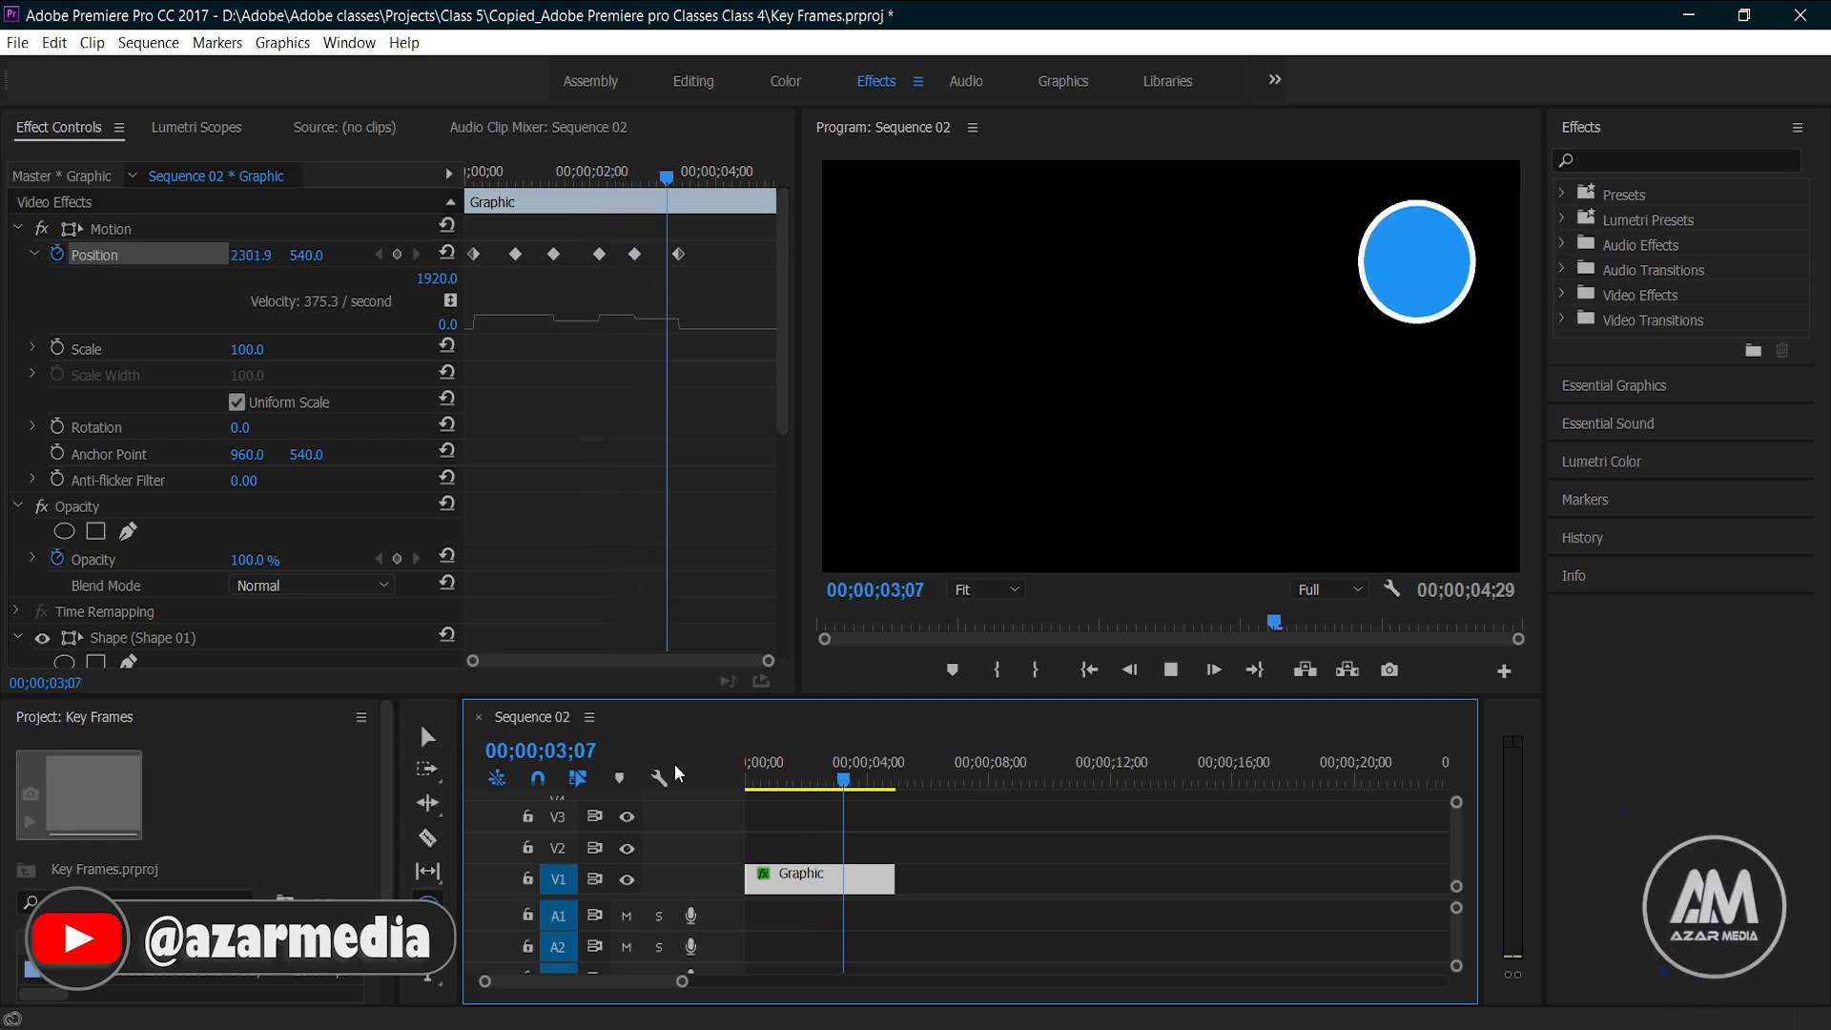
key(space)
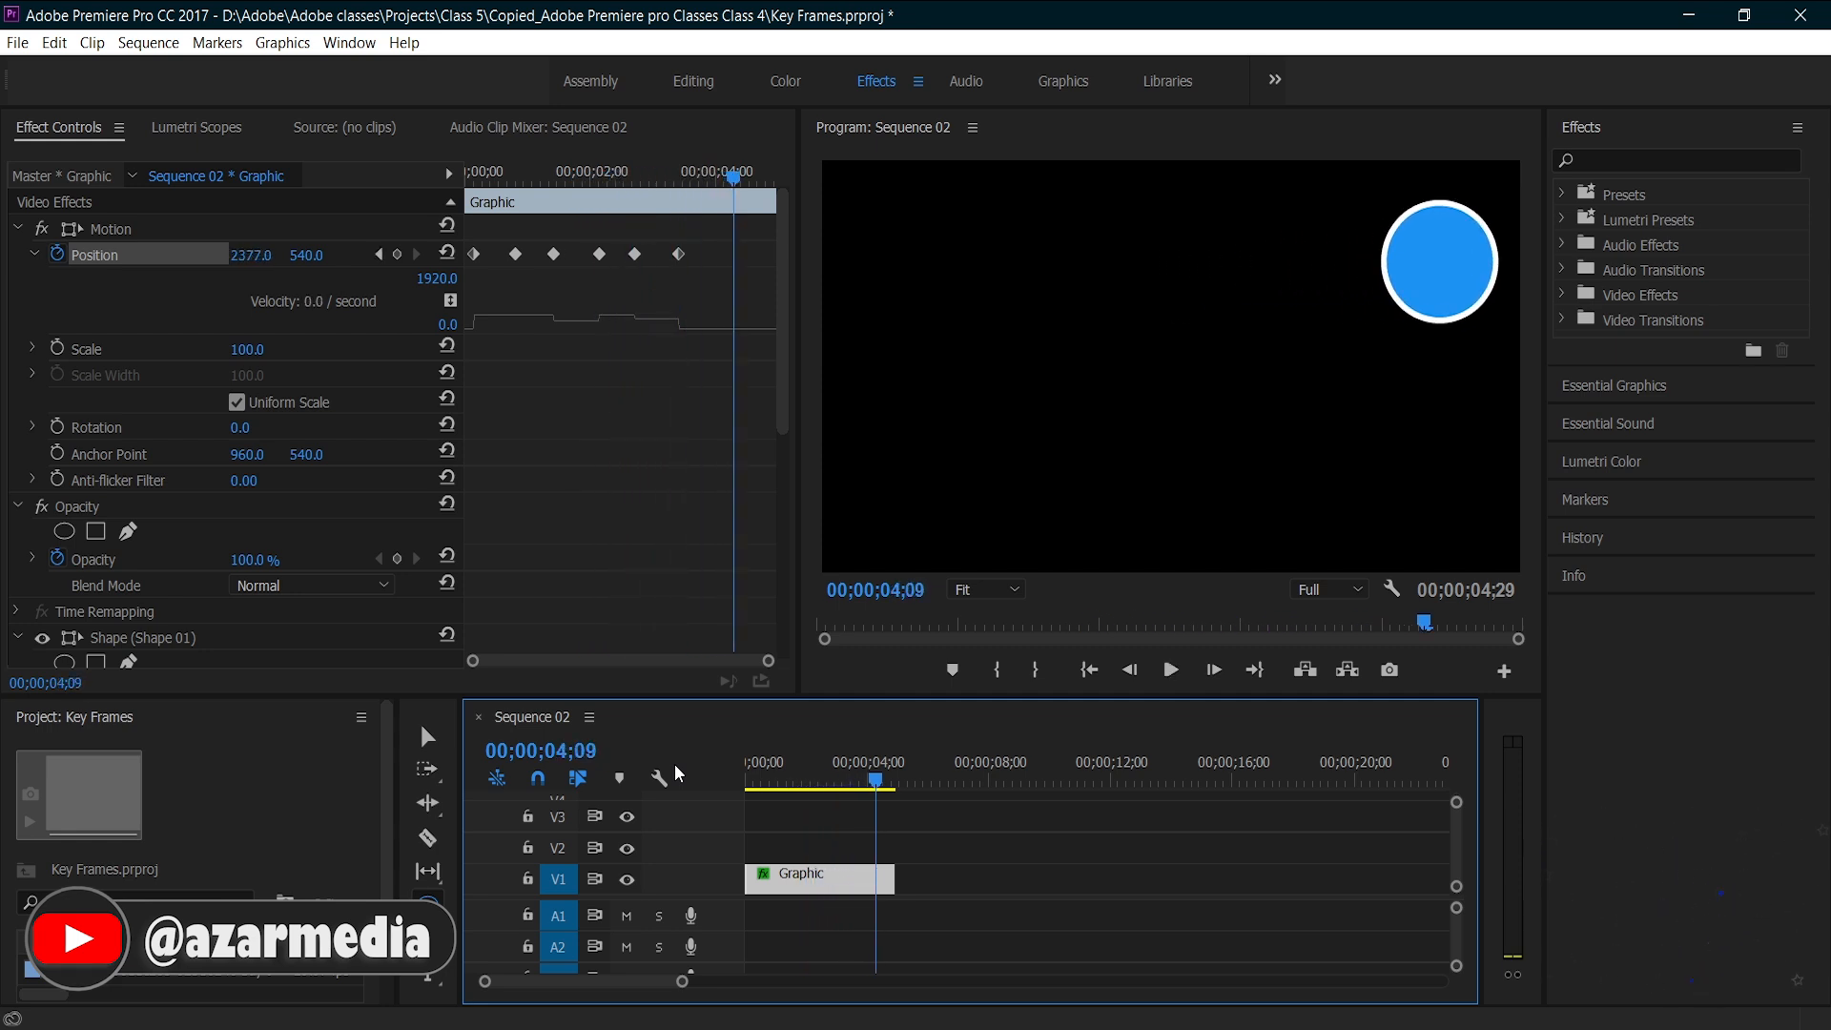
Step: Set the temporal interpolation of all six Position keyframes to Hold and play the animation from the start
click(670, 250)
drag(687, 231, 489, 279)
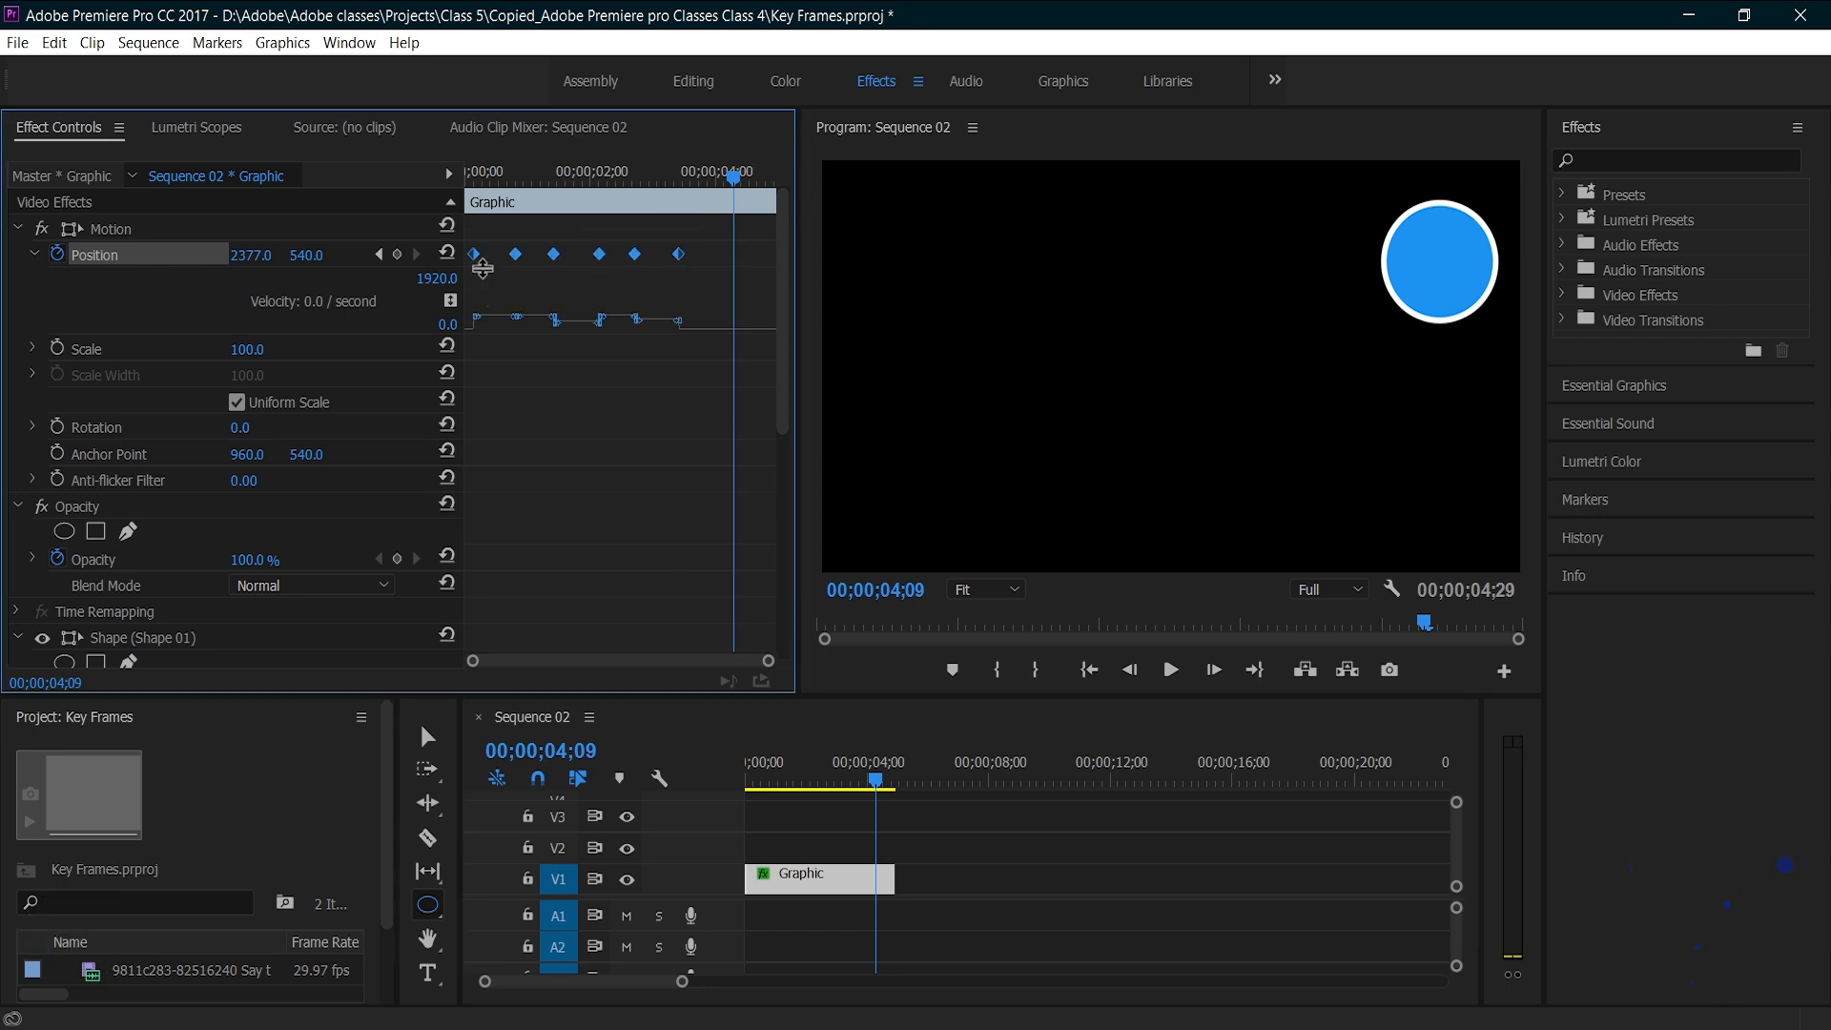
right_click(474, 258)
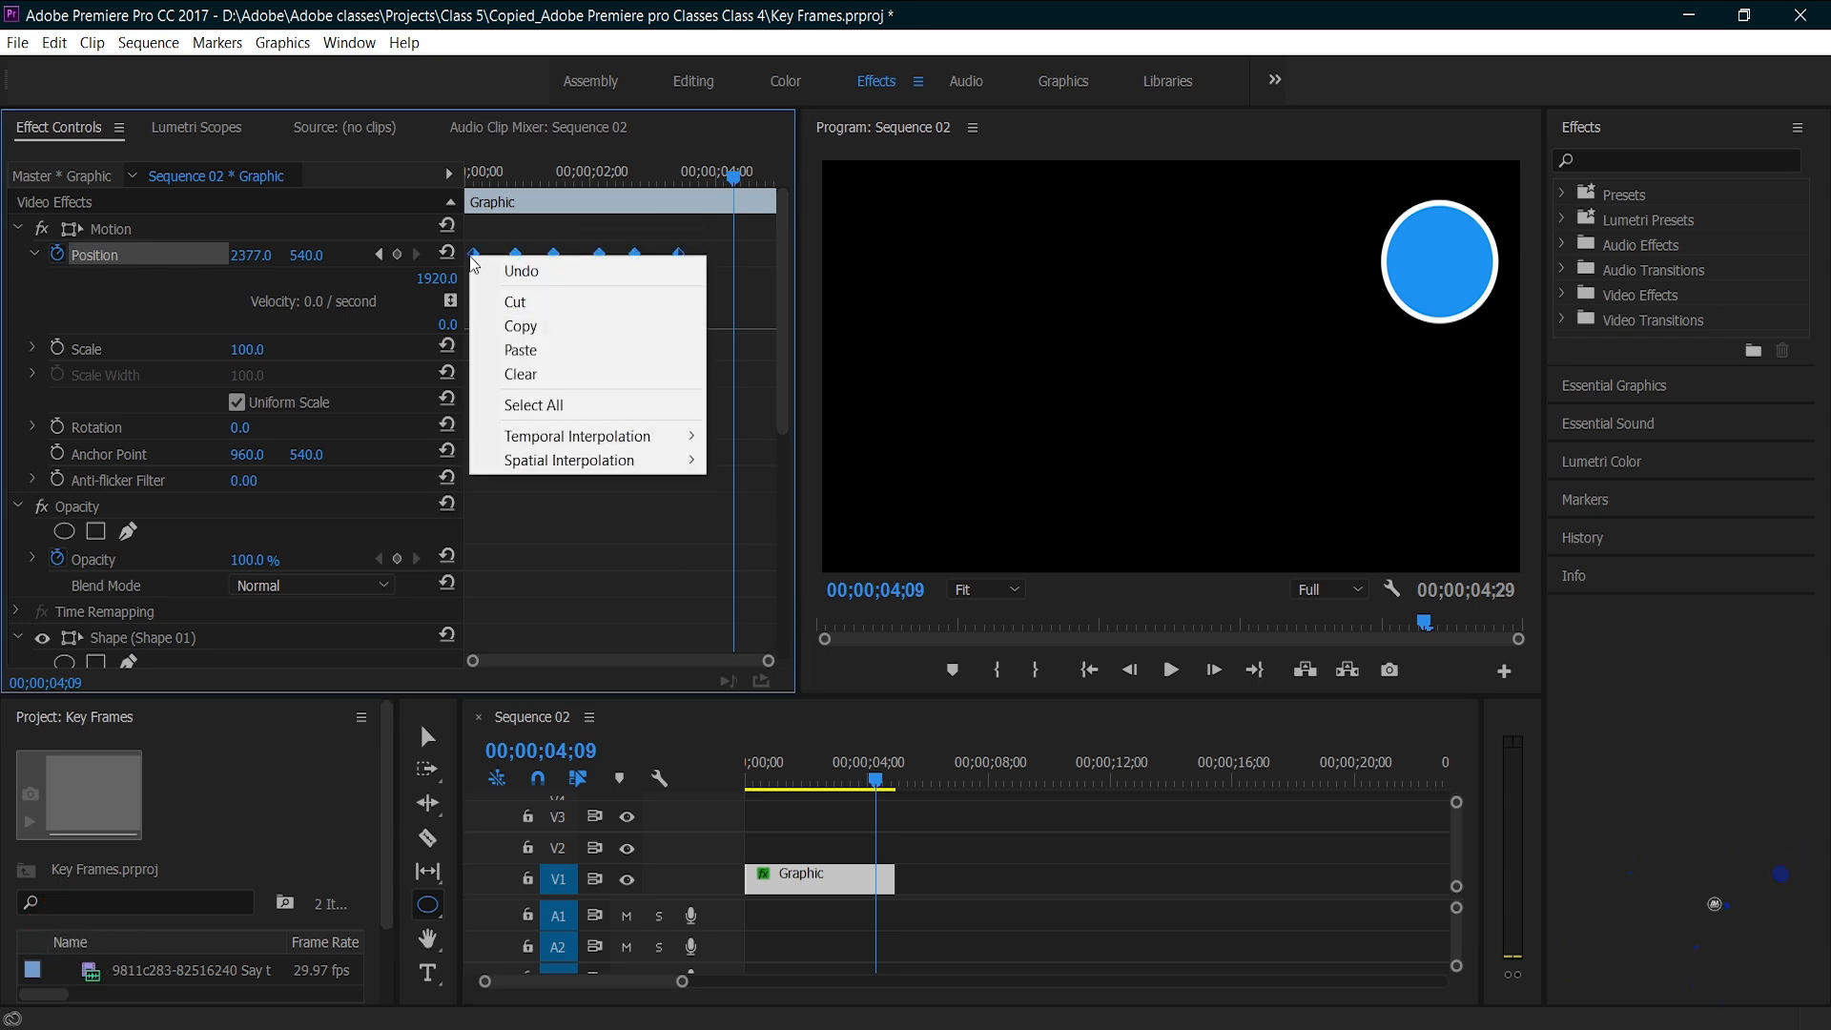
mouse_move(599, 441)
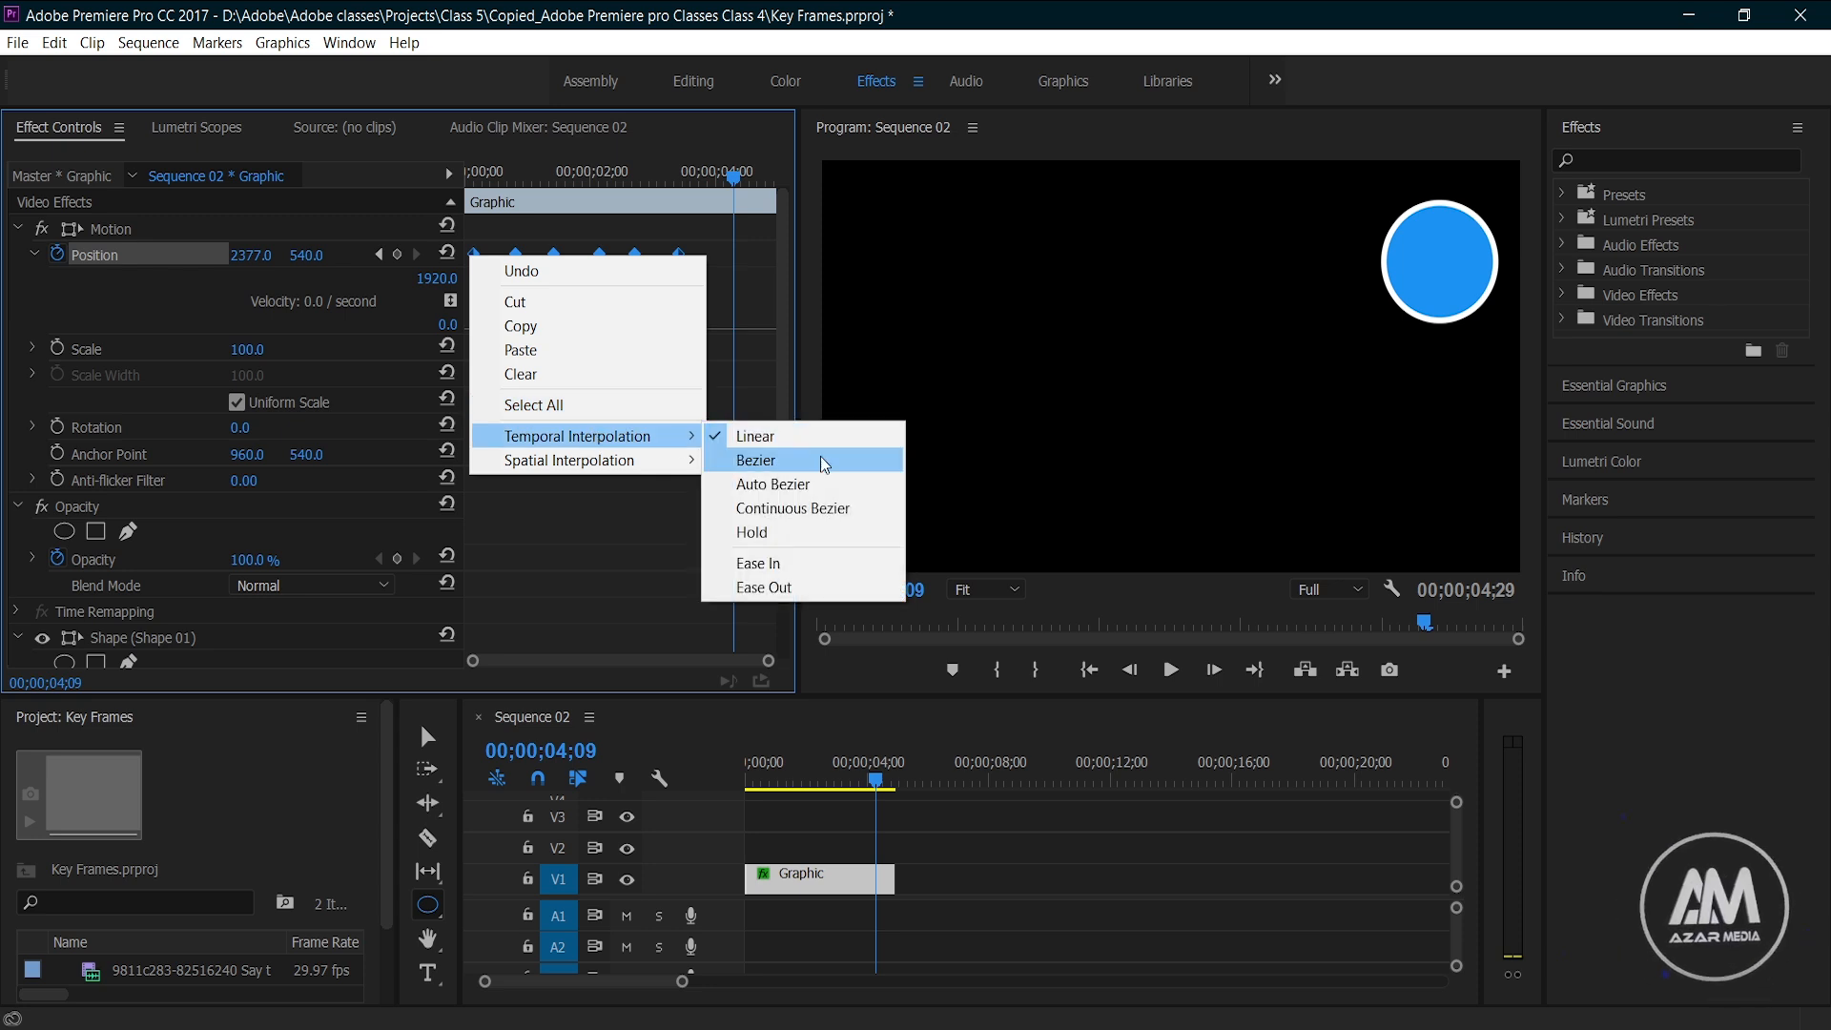
click(820, 533)
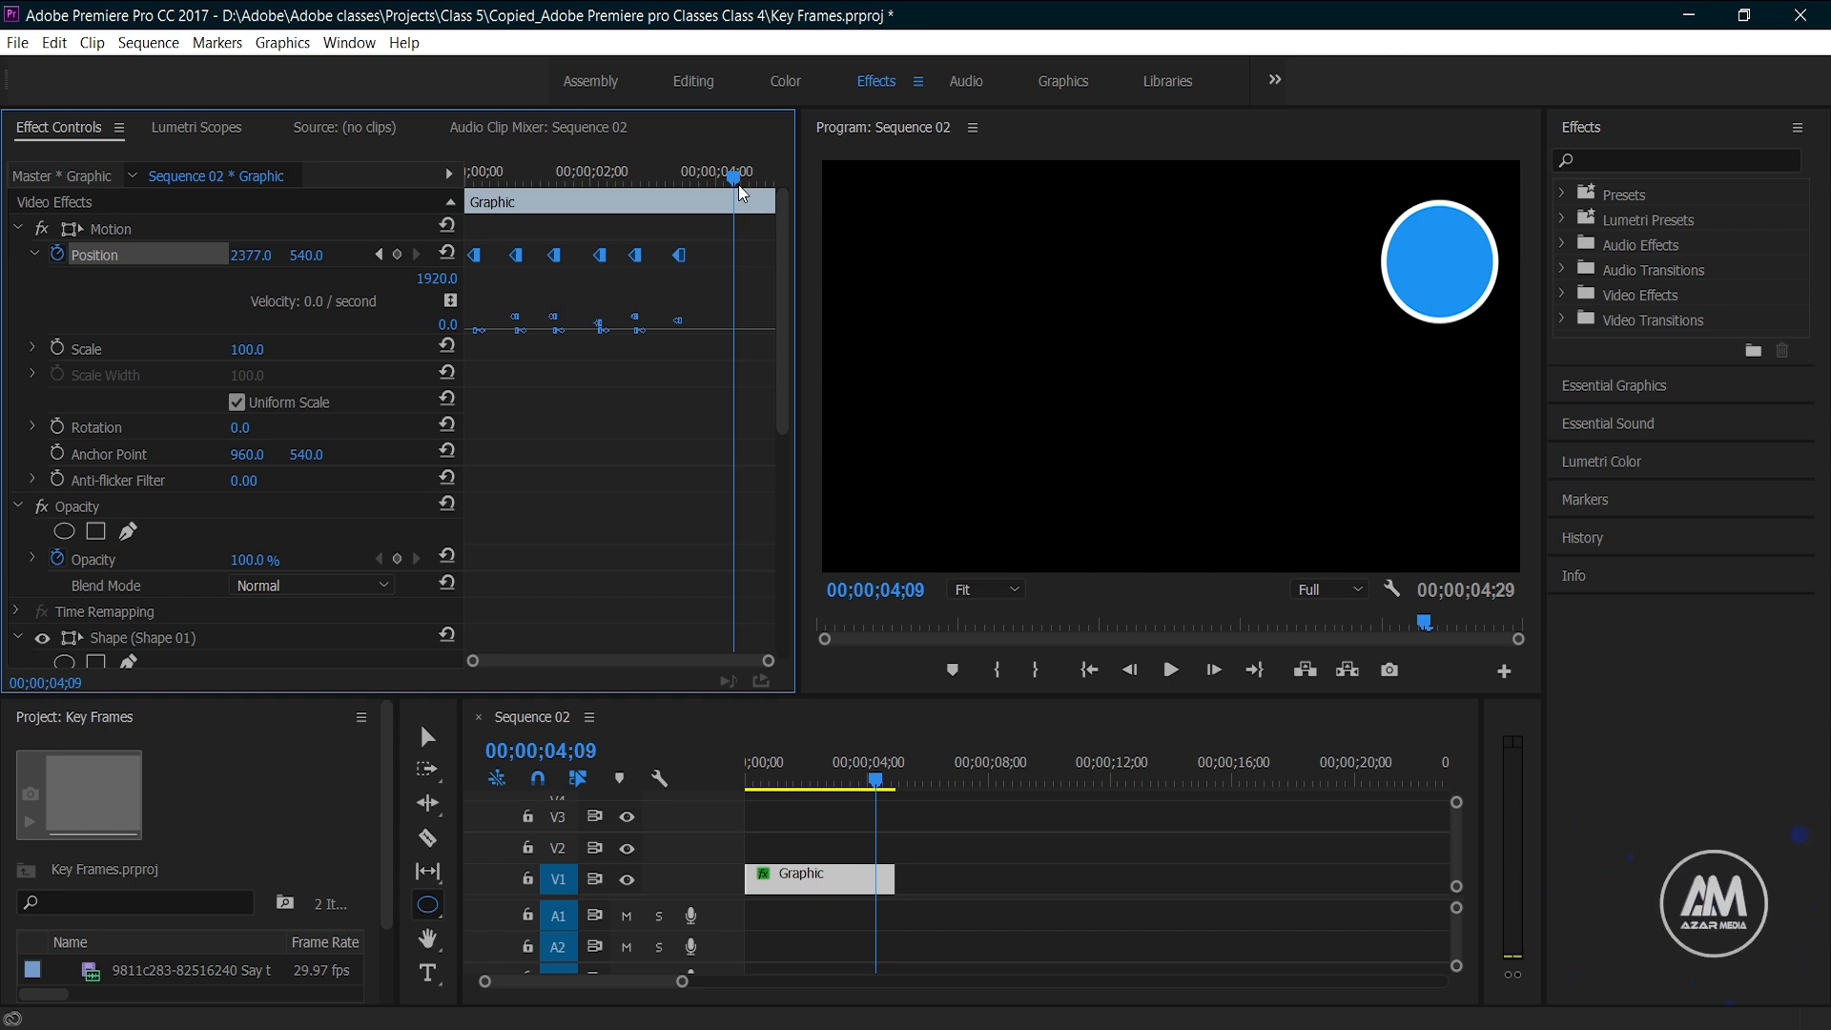
drag(736, 187, 378, 188)
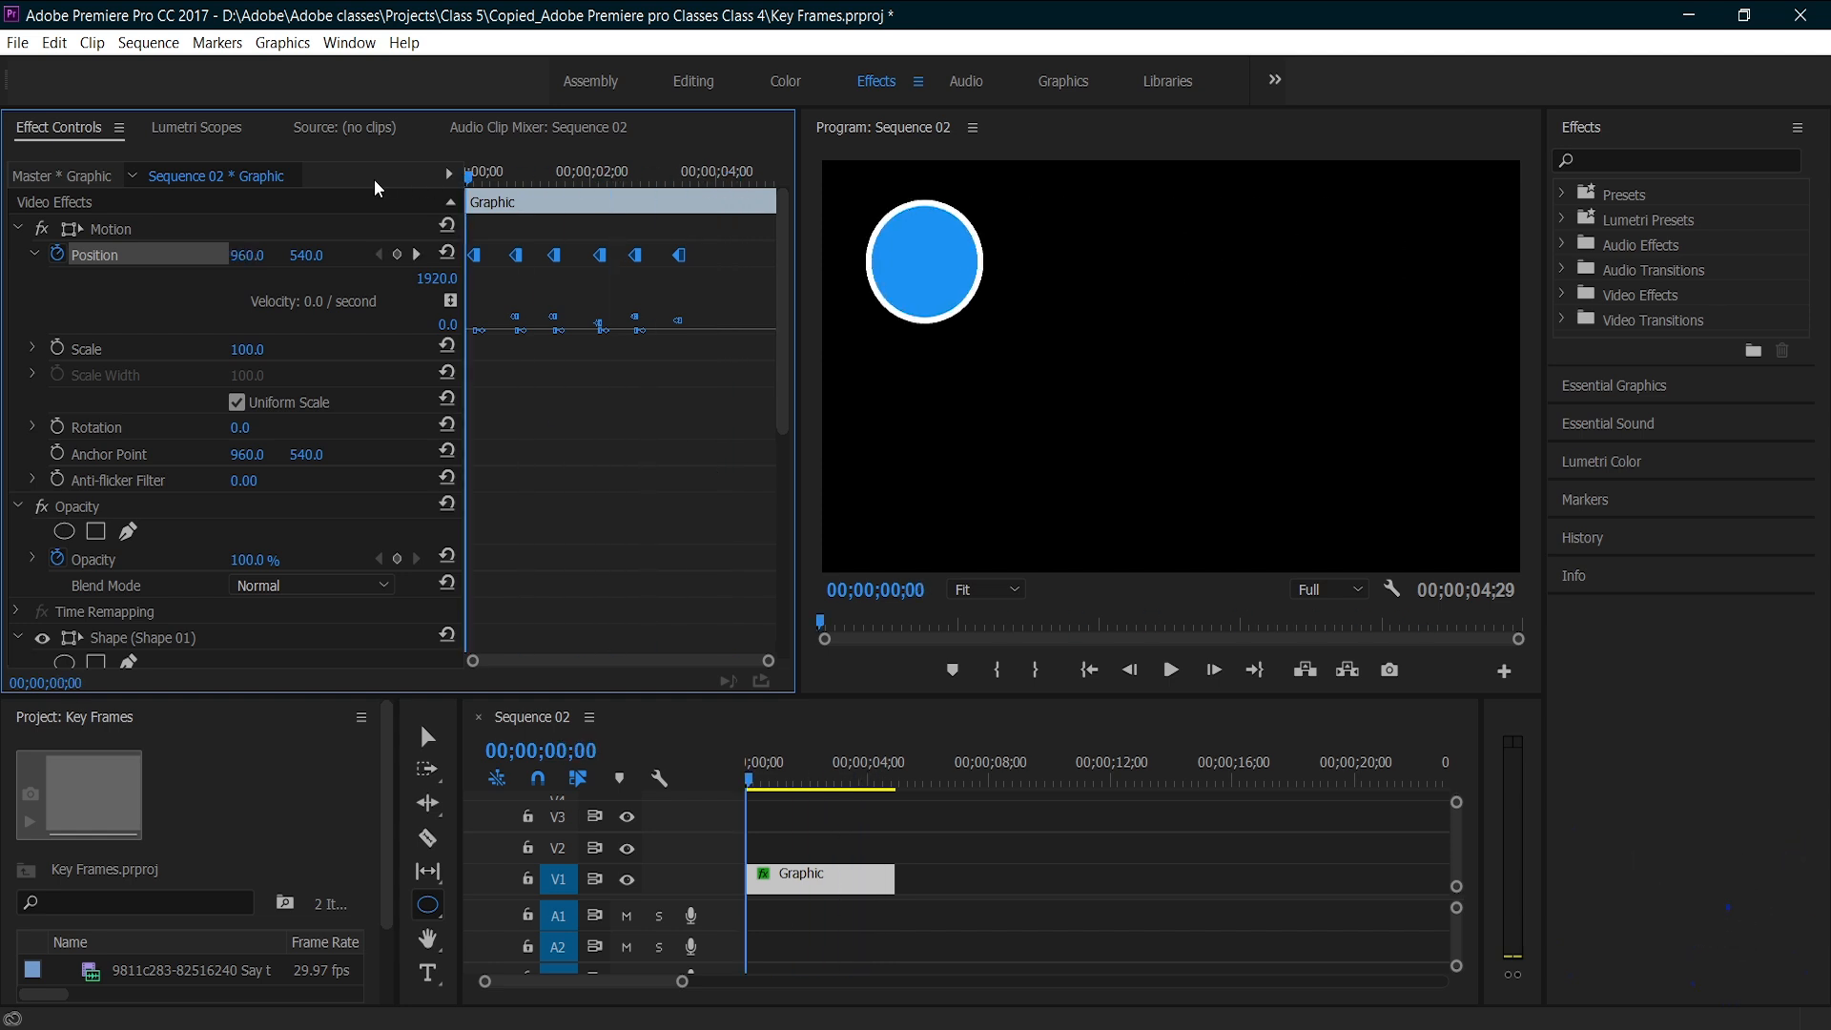
key(space)
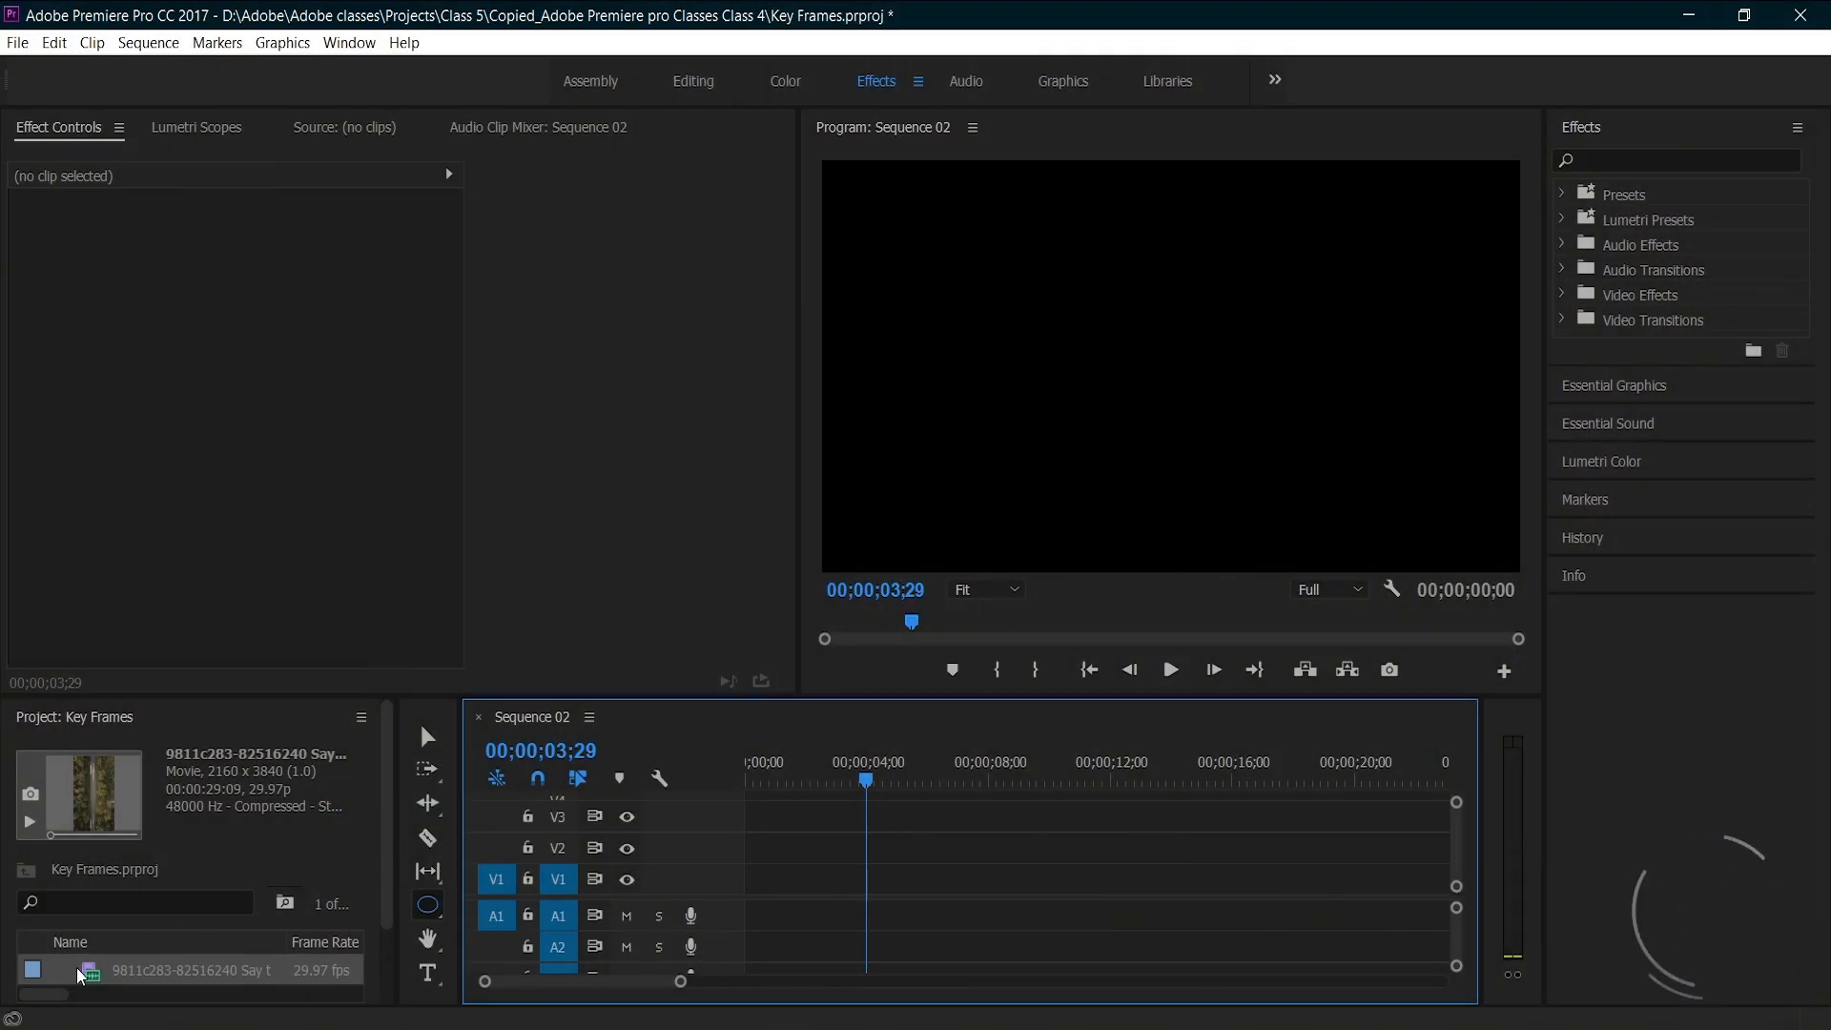
drag(86, 978, 745, 905)
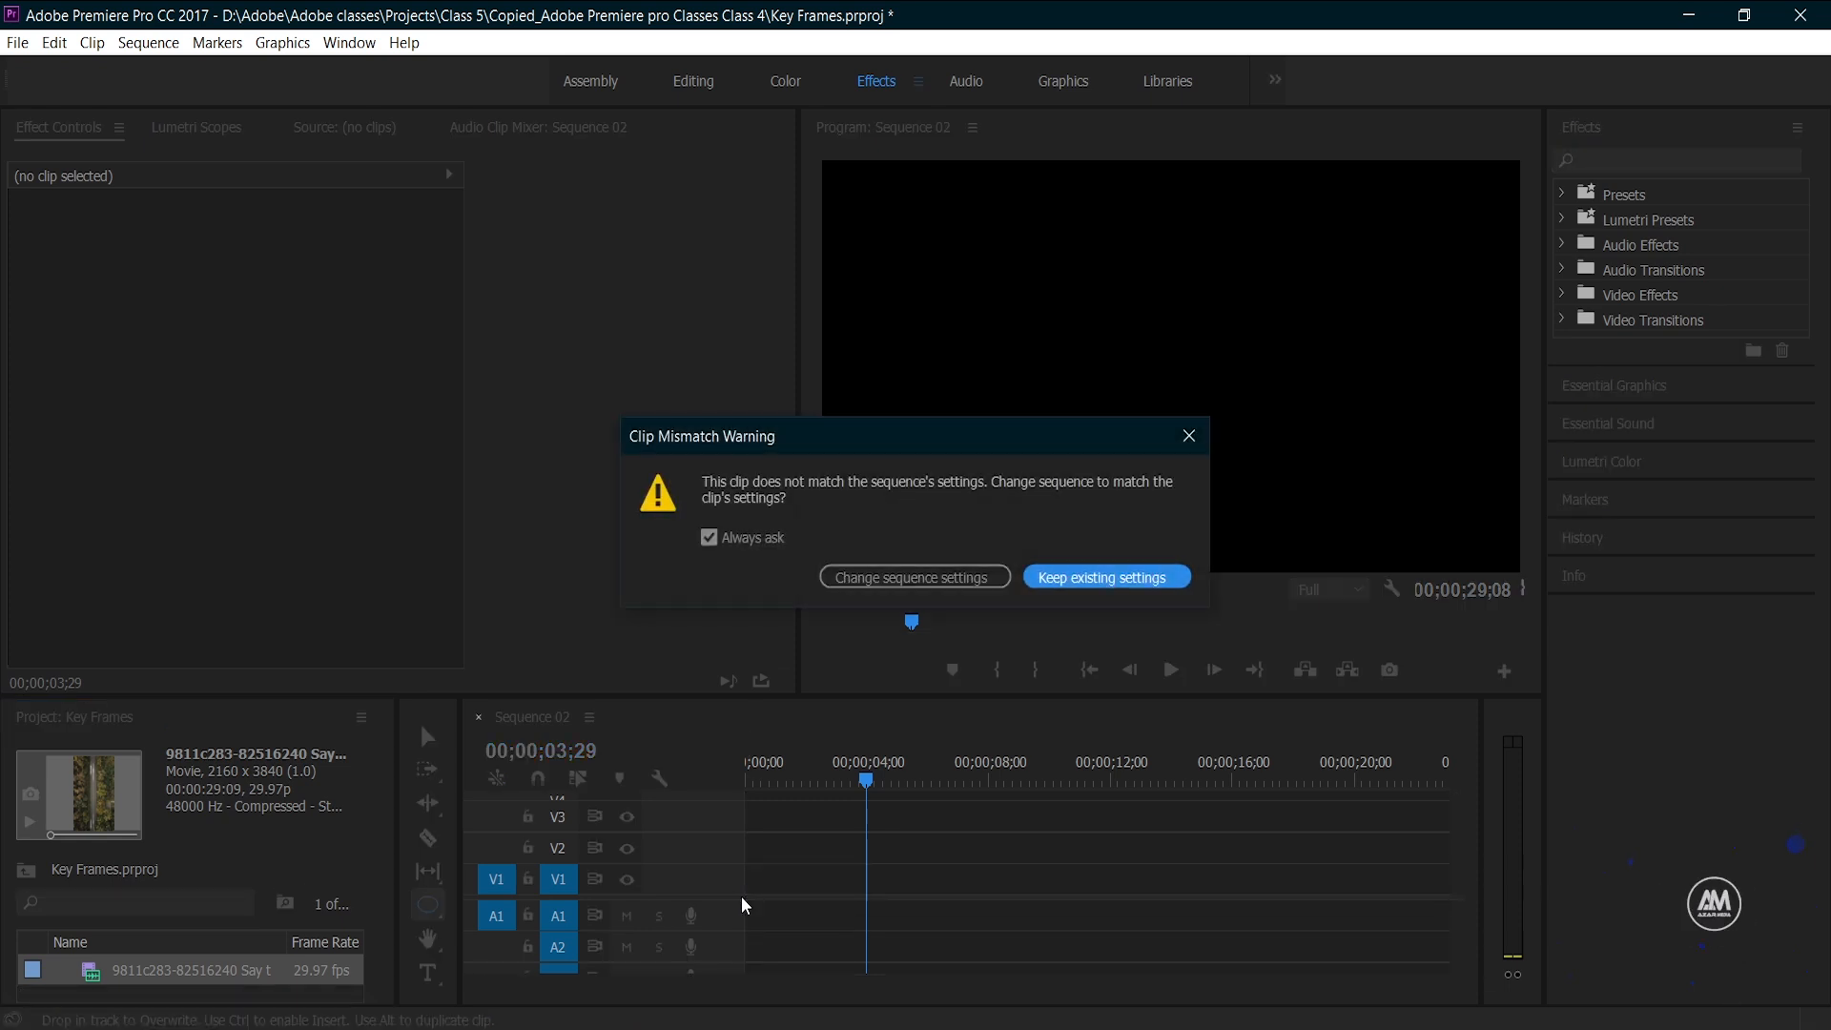
click(1070, 582)
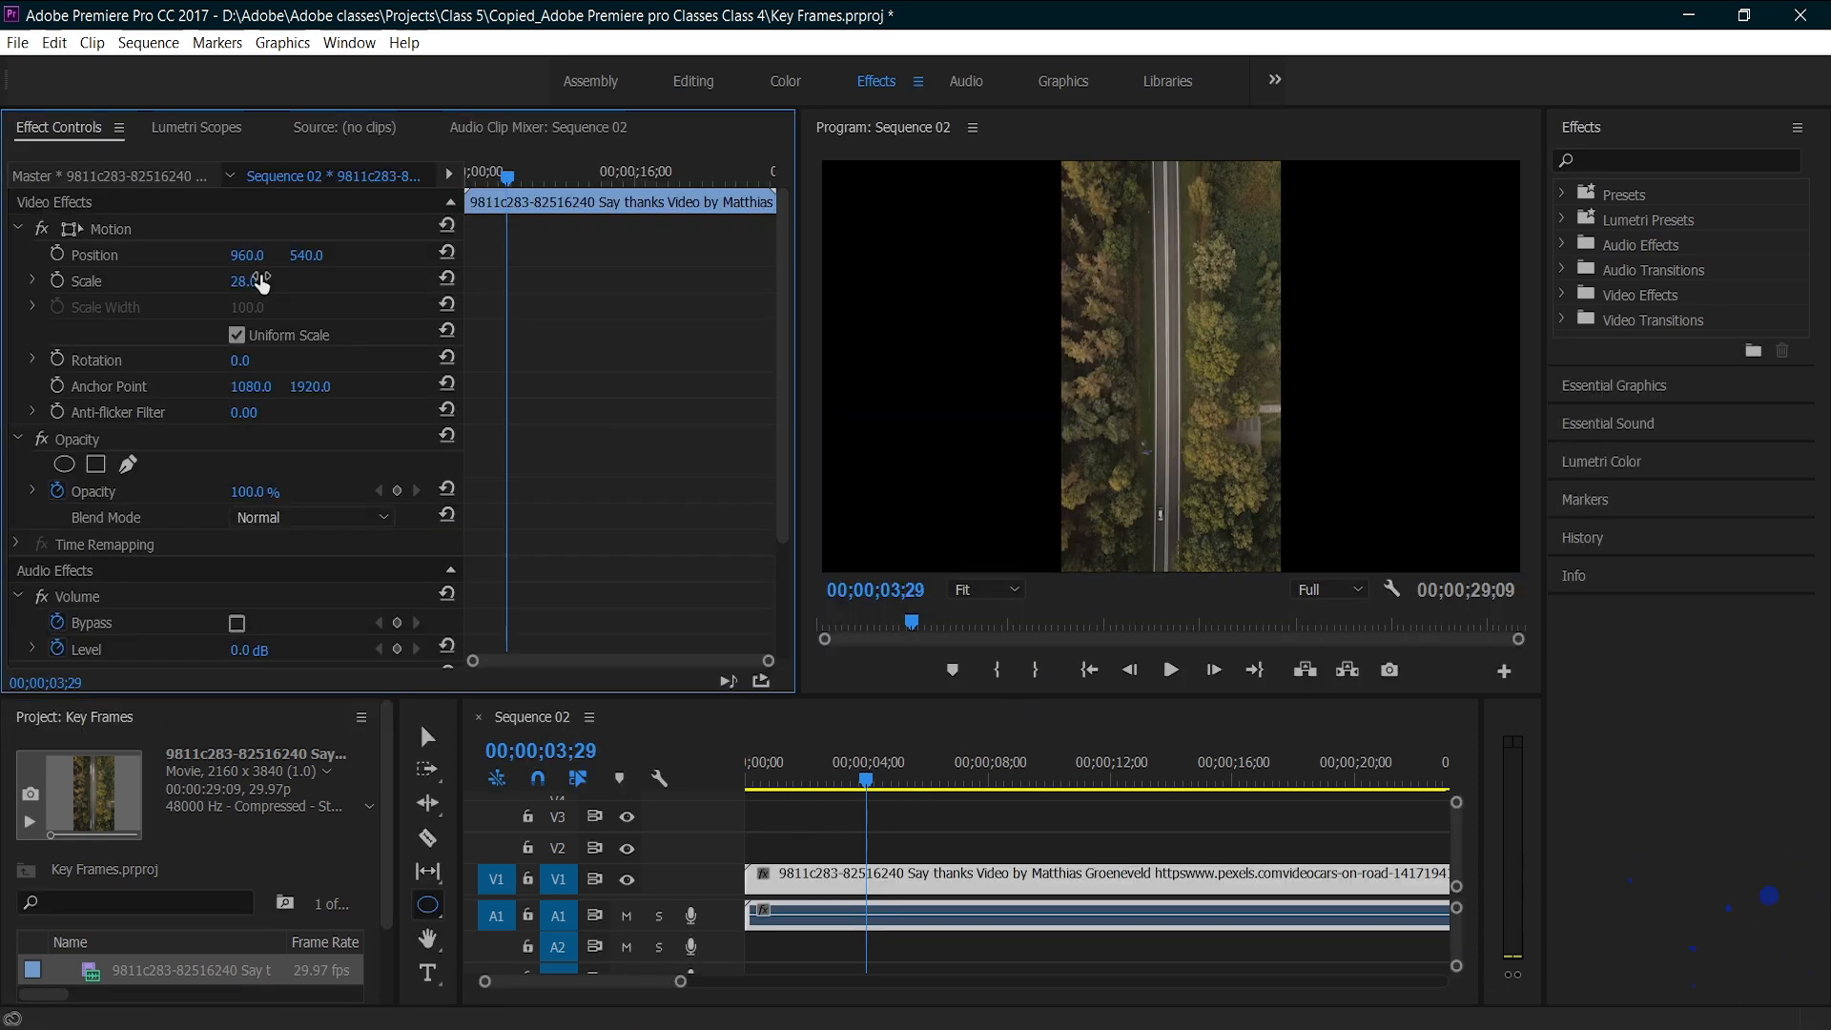
drag(869, 784, 690, 763)
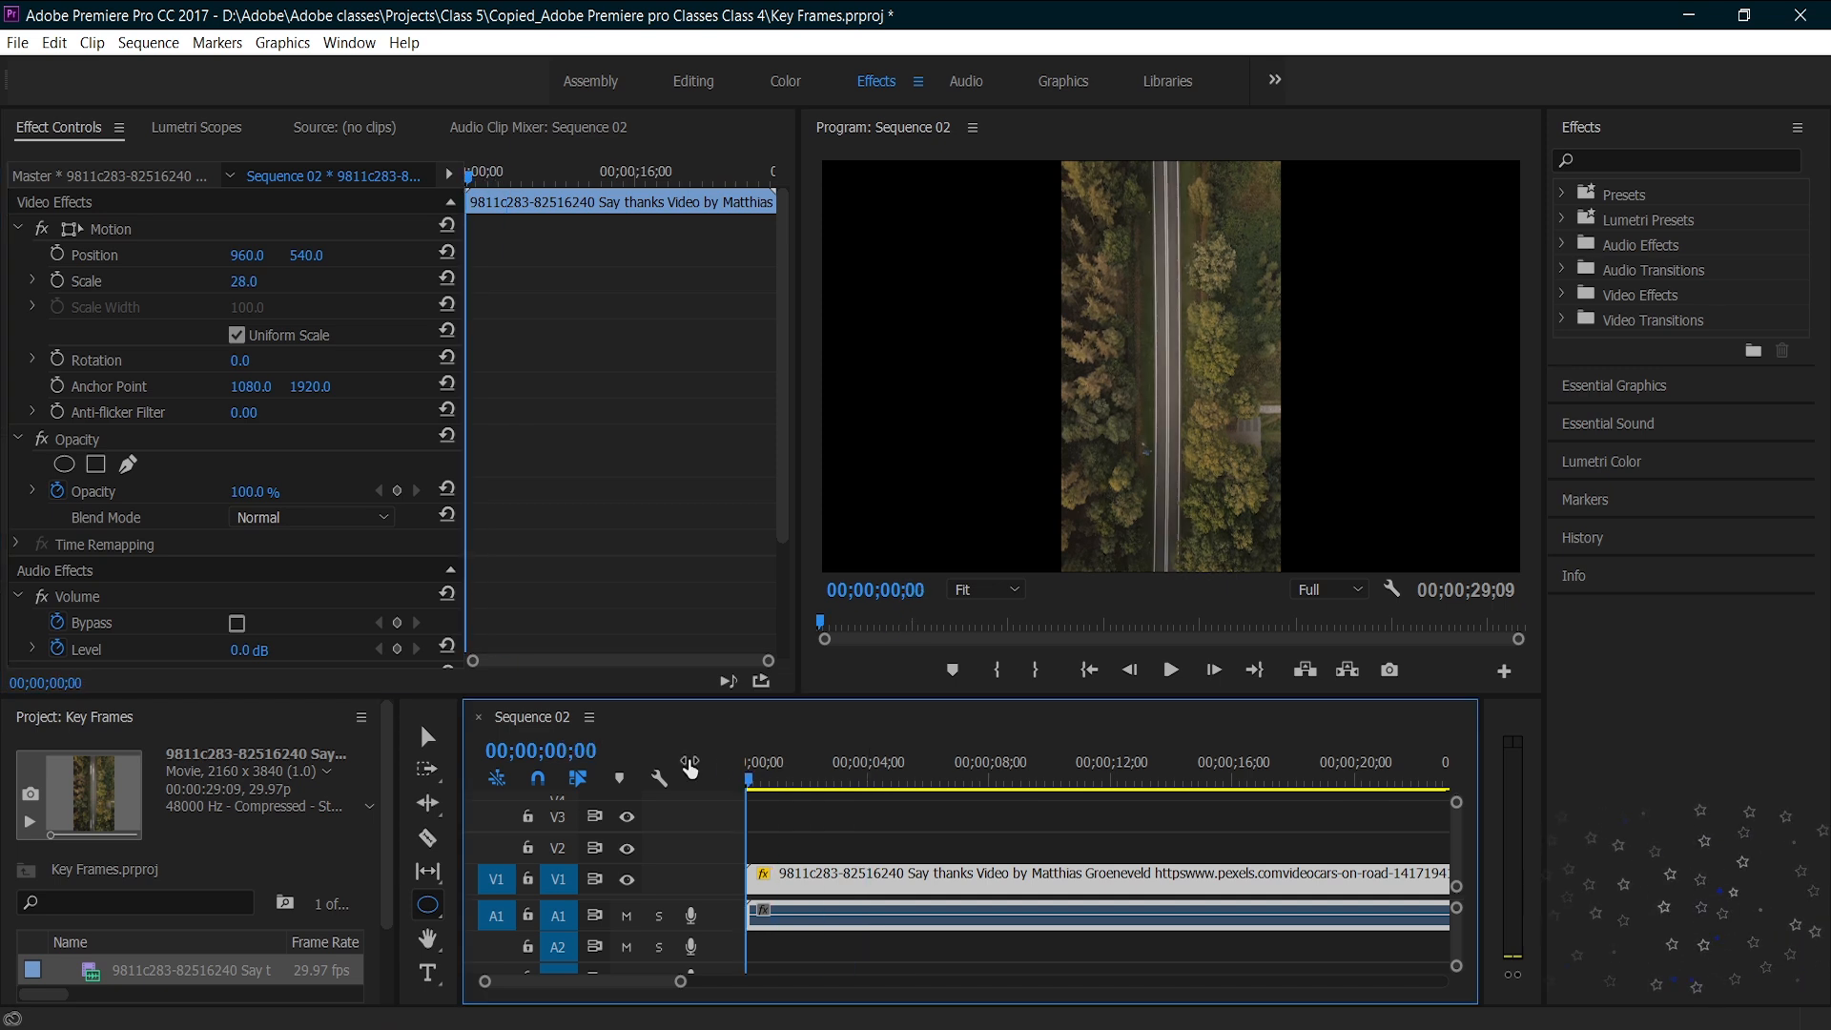
key(space)
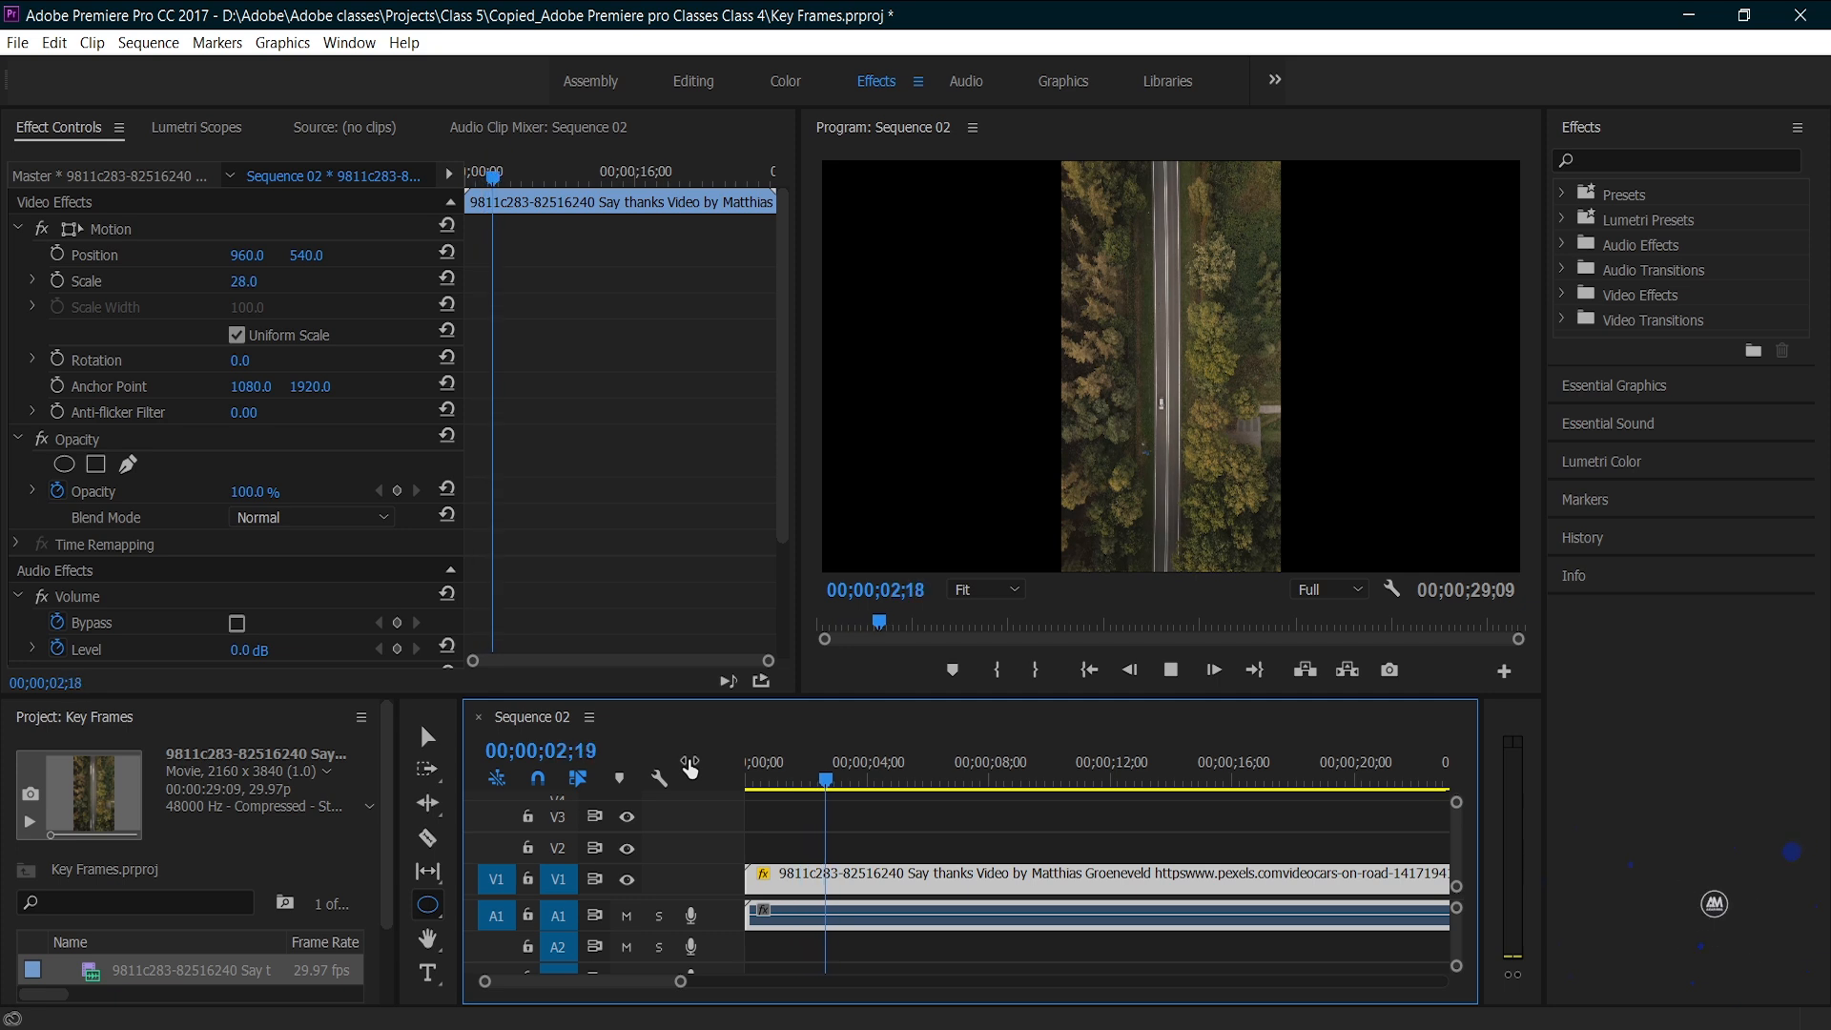
key(space)
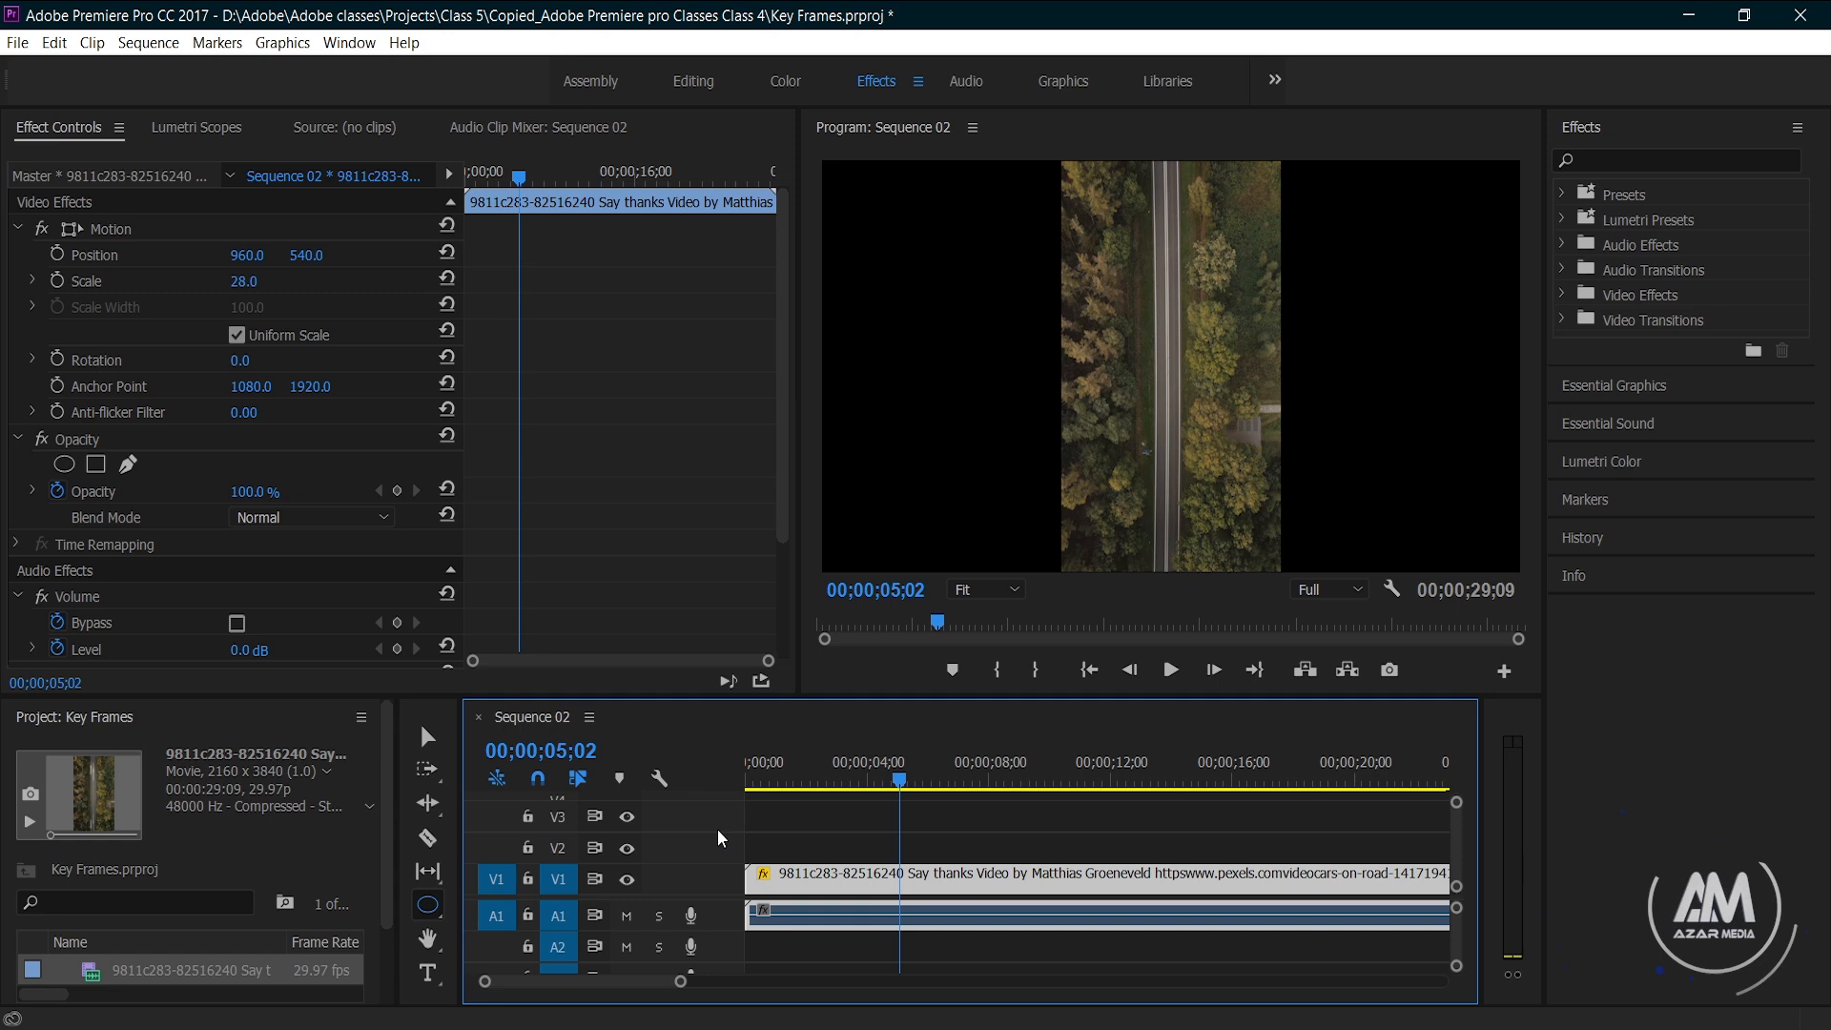
drag(899, 790, 755, 790)
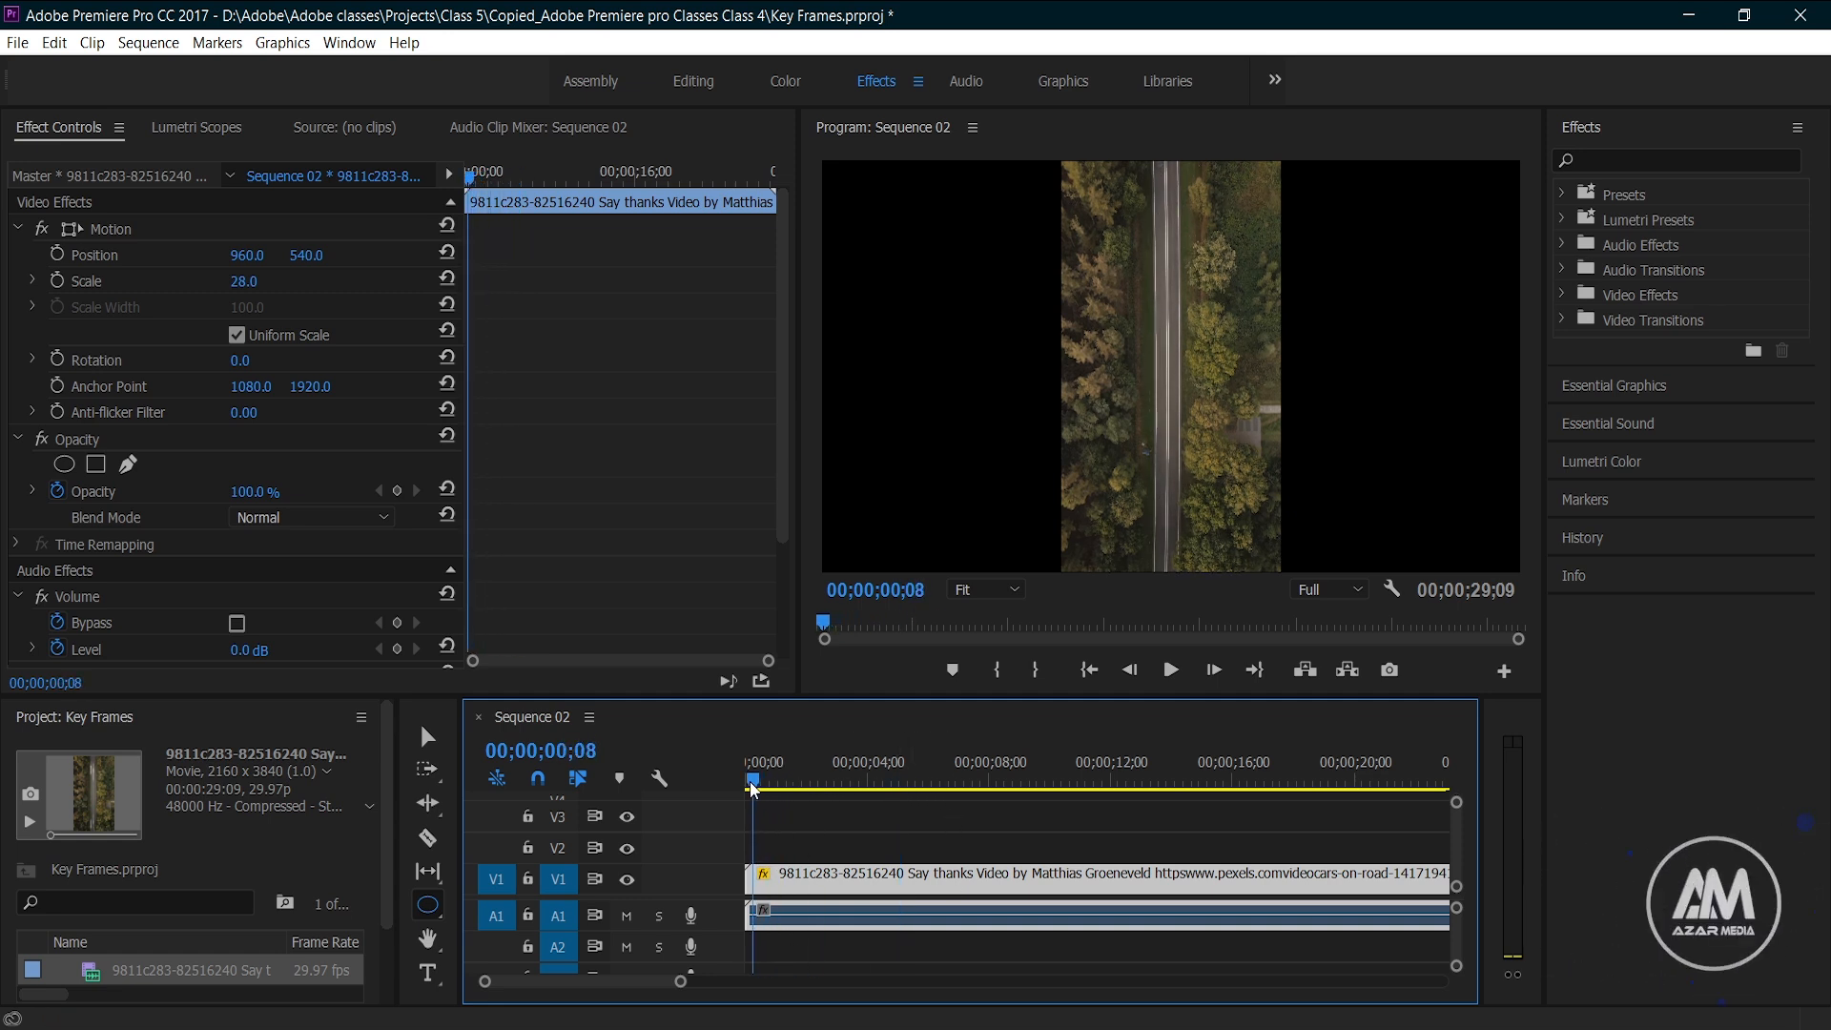
key(space)
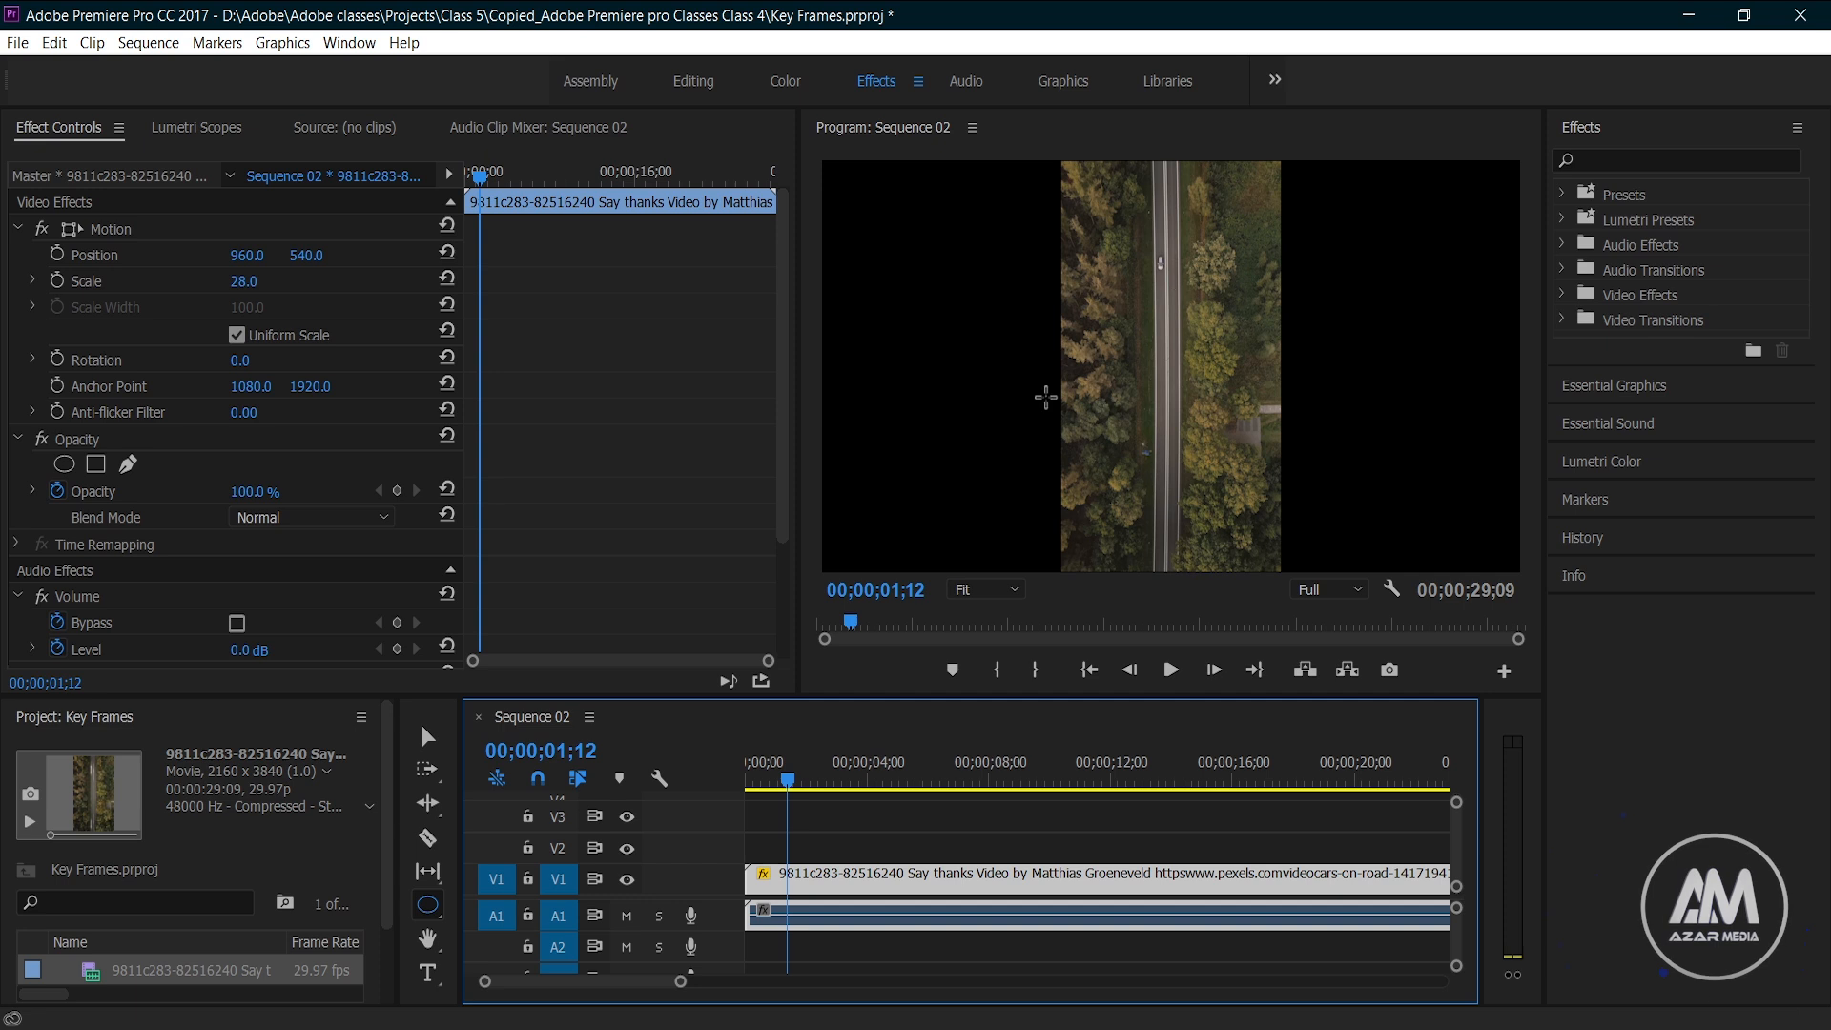
Step: At the start of the sequence, set the road clip's Scale to 89.0 and its vertical Position to 1704.0
click(426, 738)
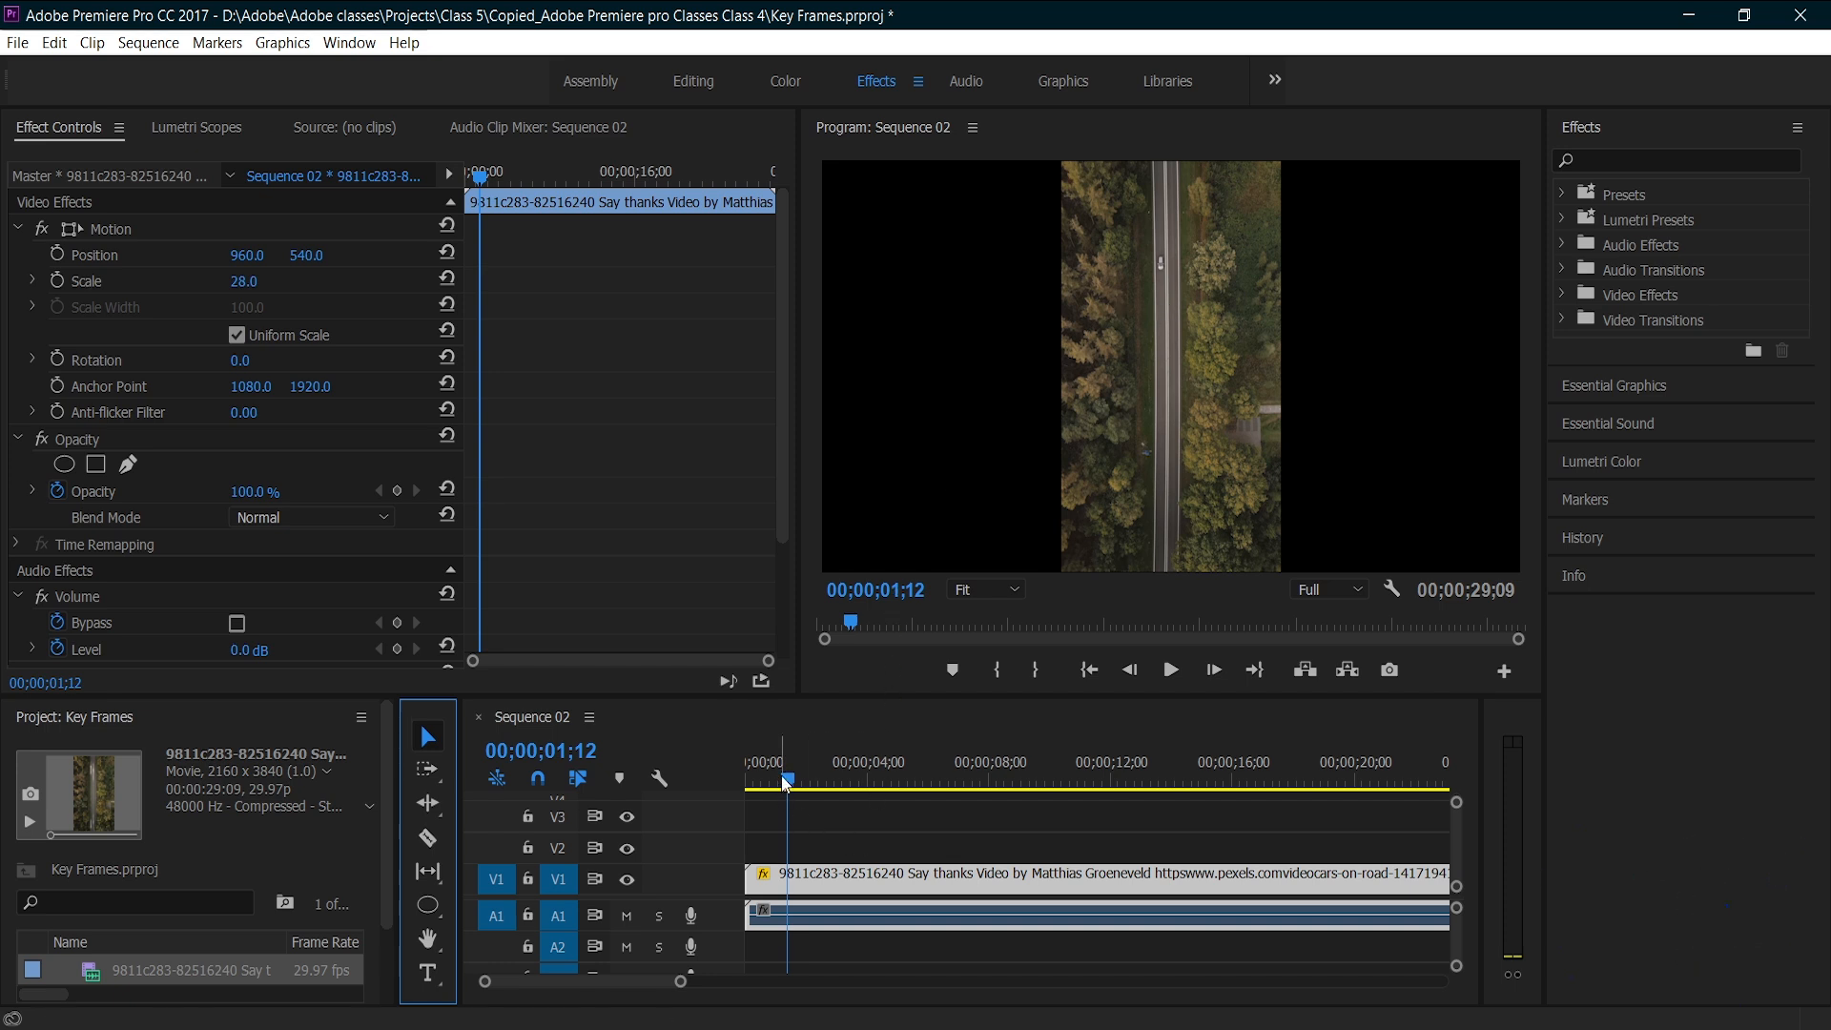
drag(786, 782, 694, 783)
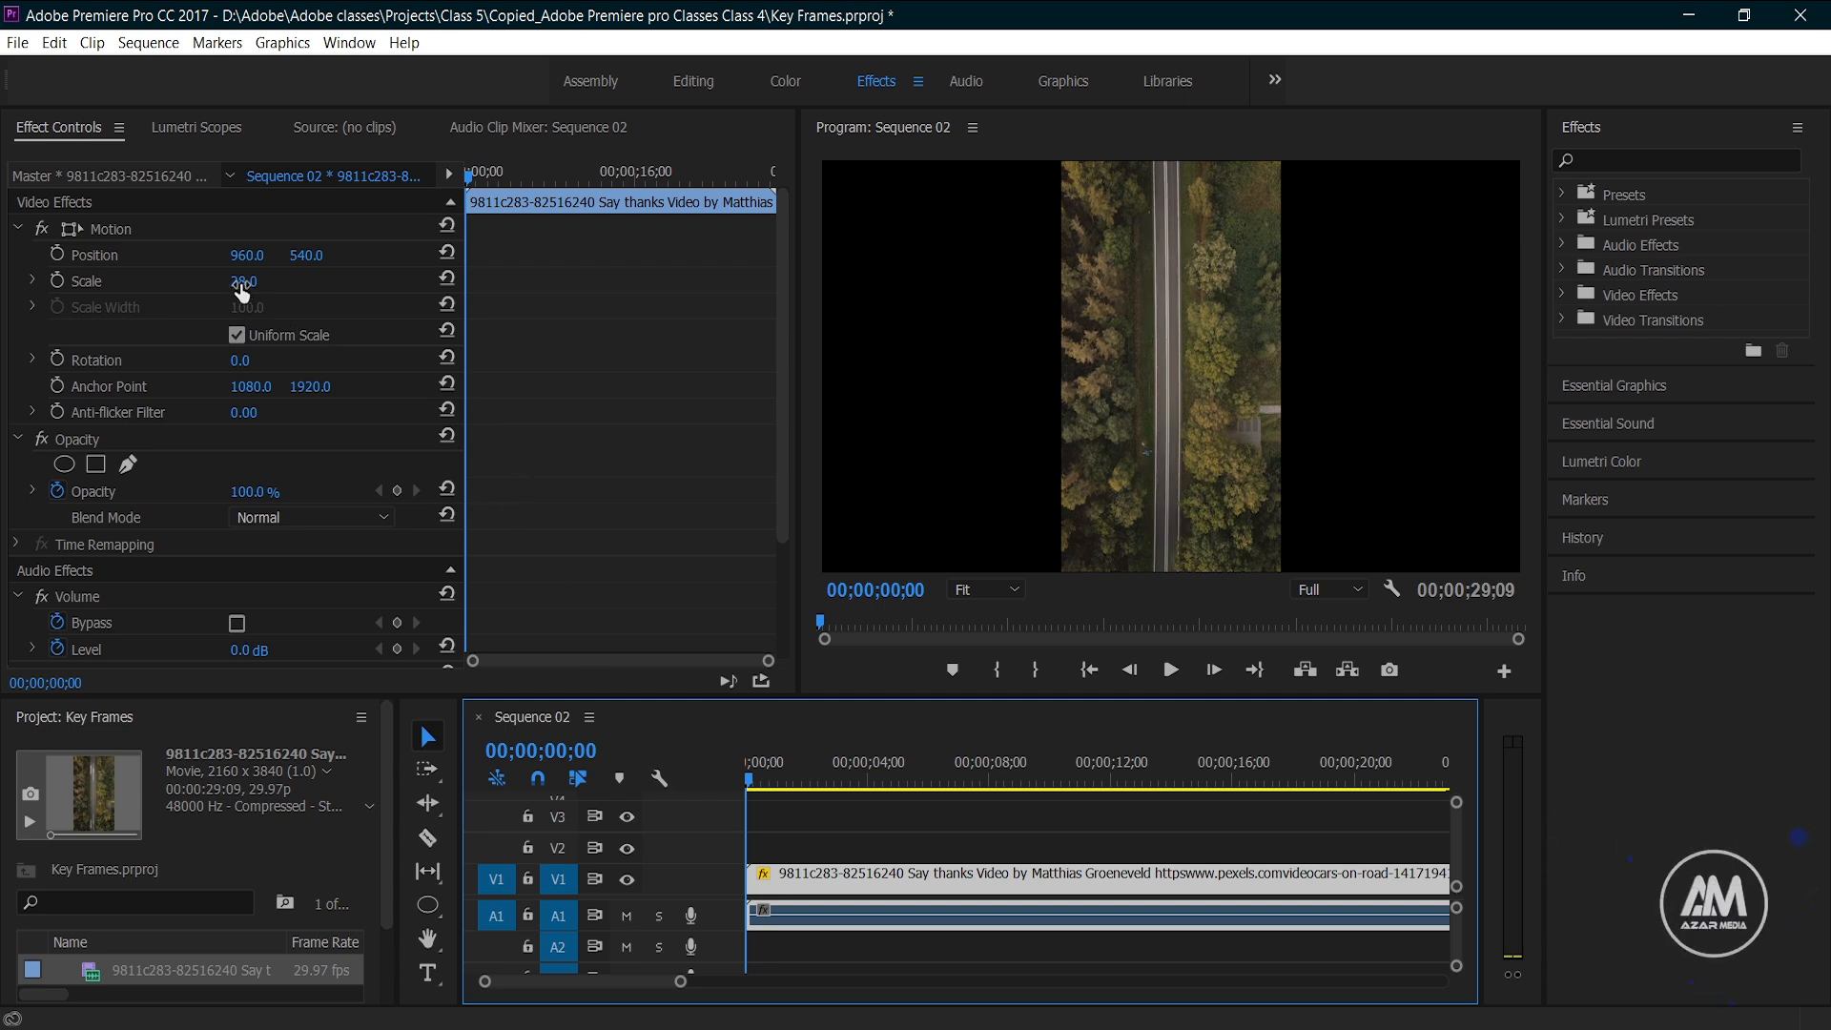
drag(243, 280, 317, 281)
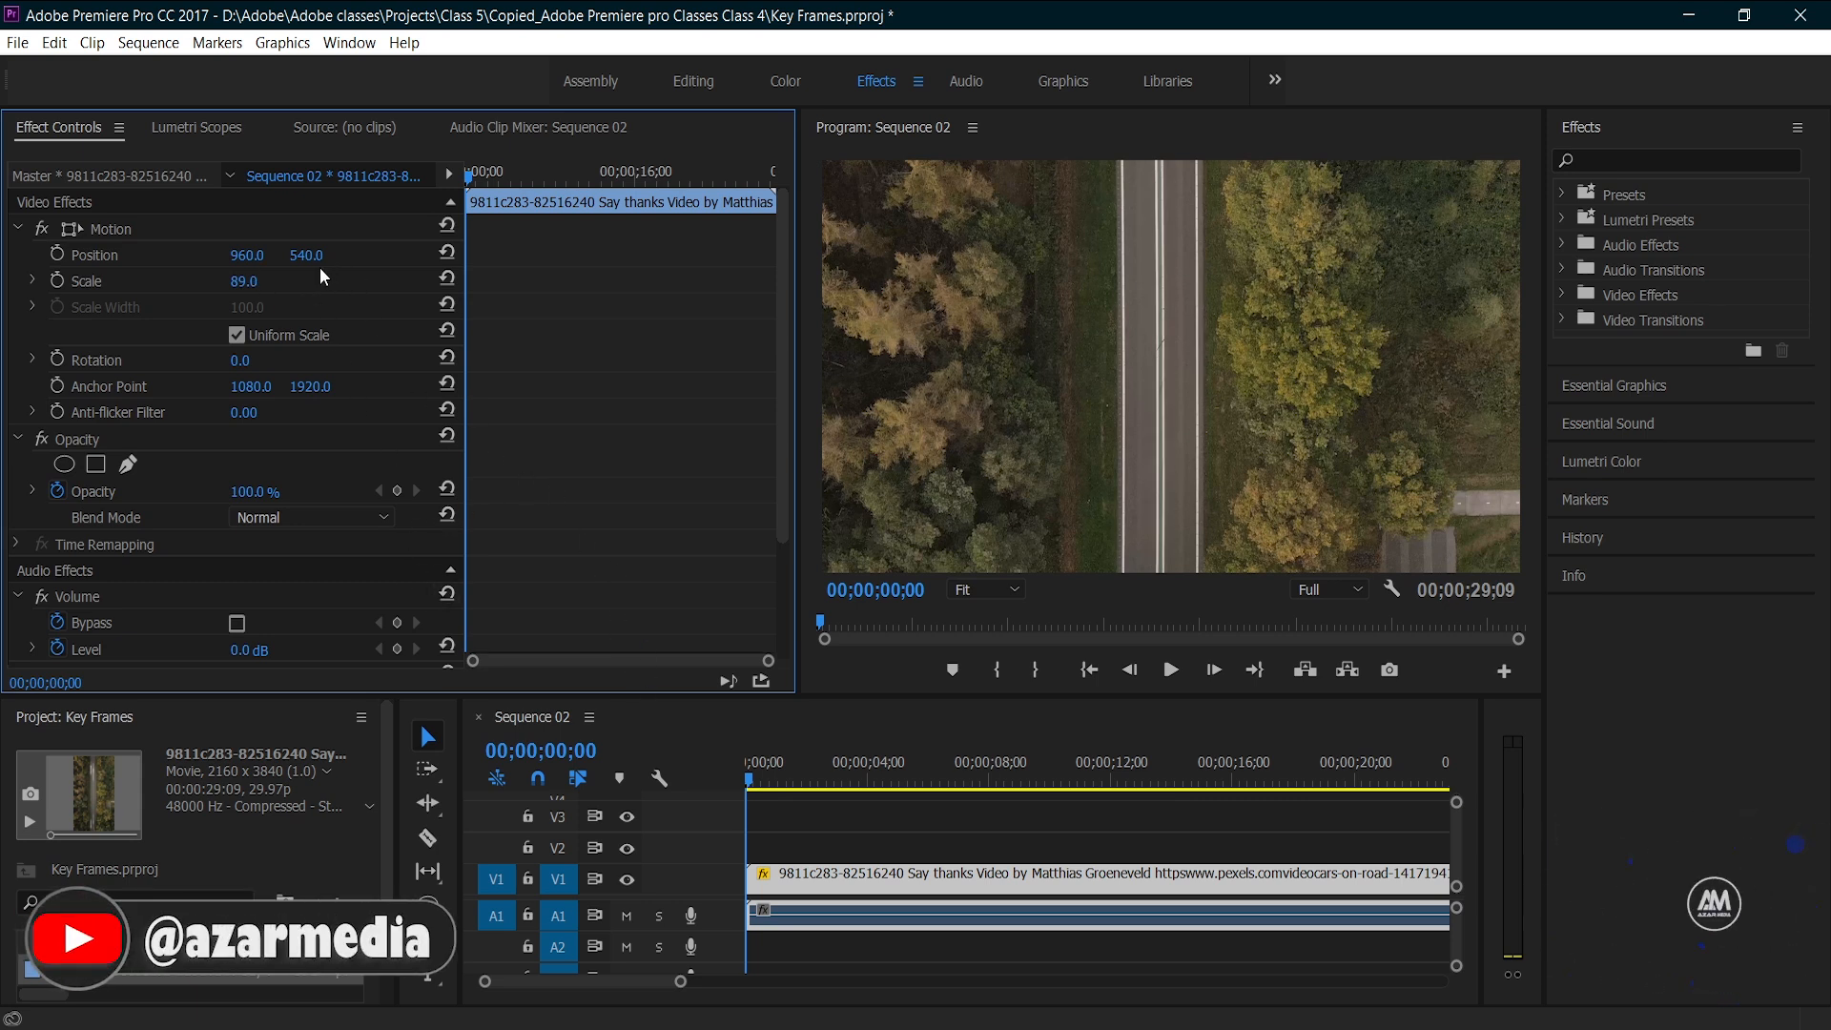
drag(308, 267, 578, 267)
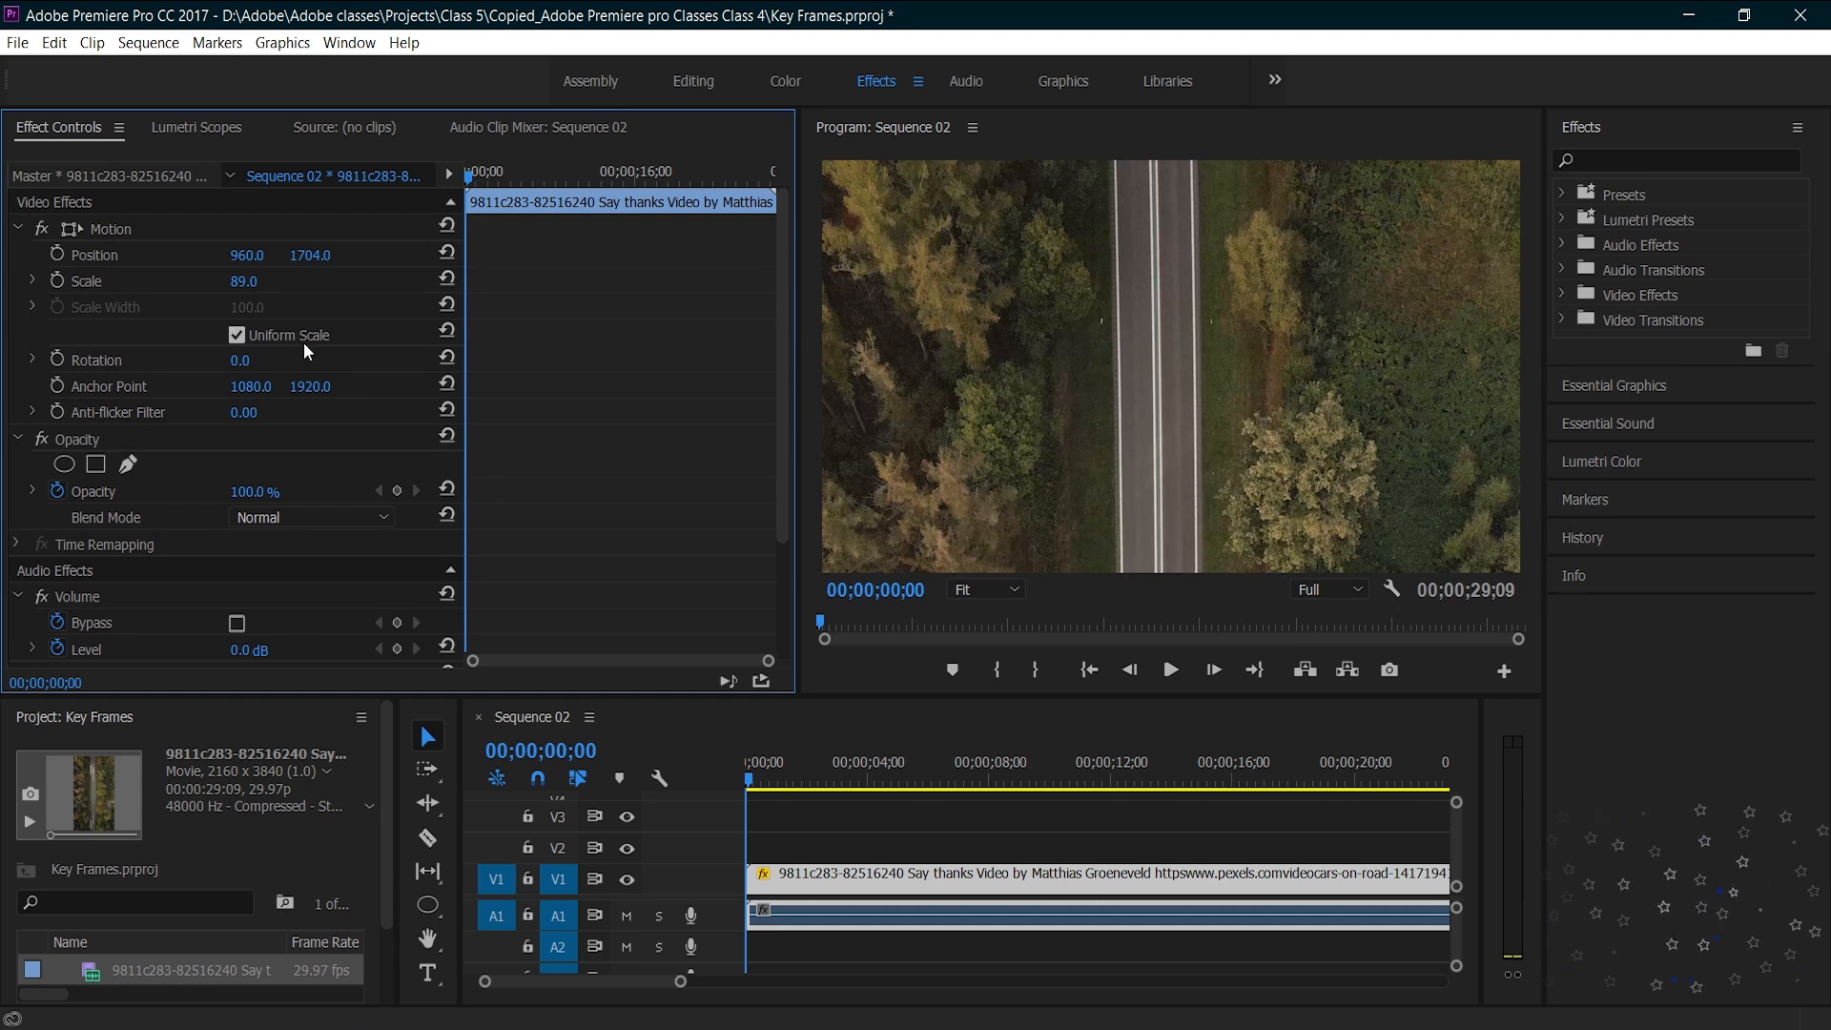
Step: Turn on Position keyframing for the road clip at 00;00;00;15, where the car enters the frame, keeping the vertical value 1704.0
click(1166, 679)
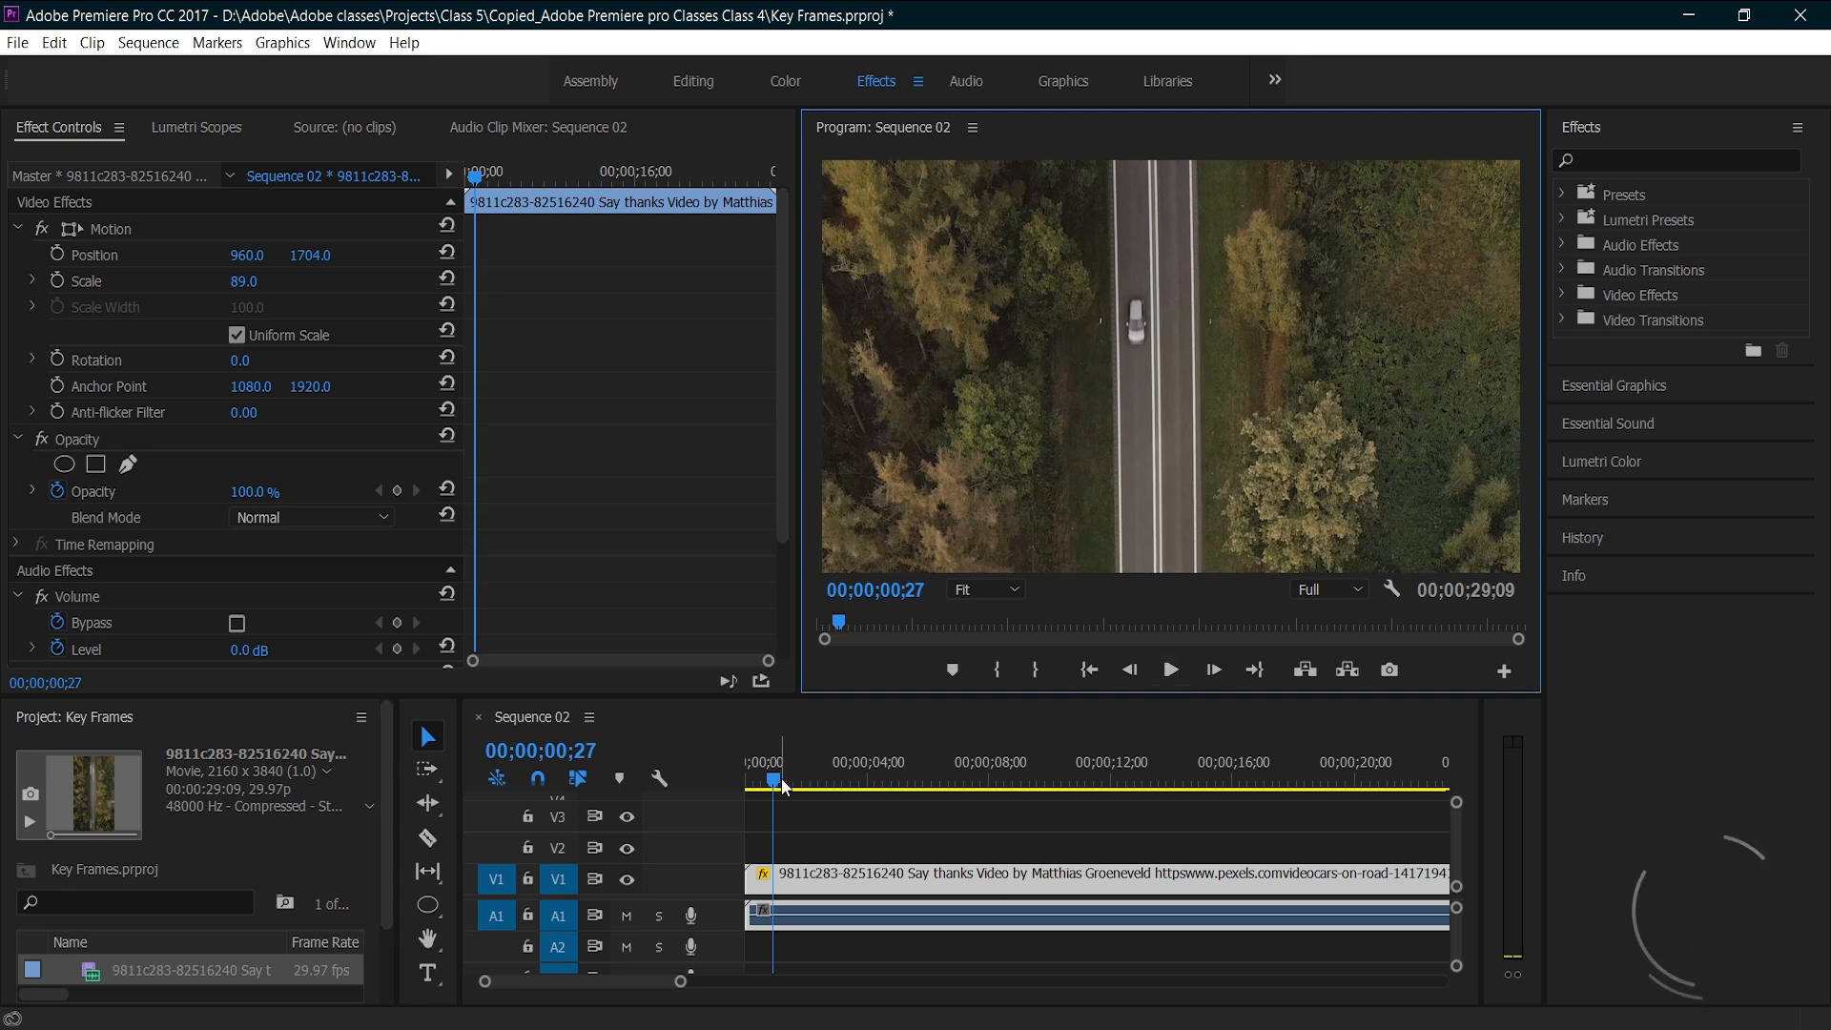
drag(777, 788, 763, 788)
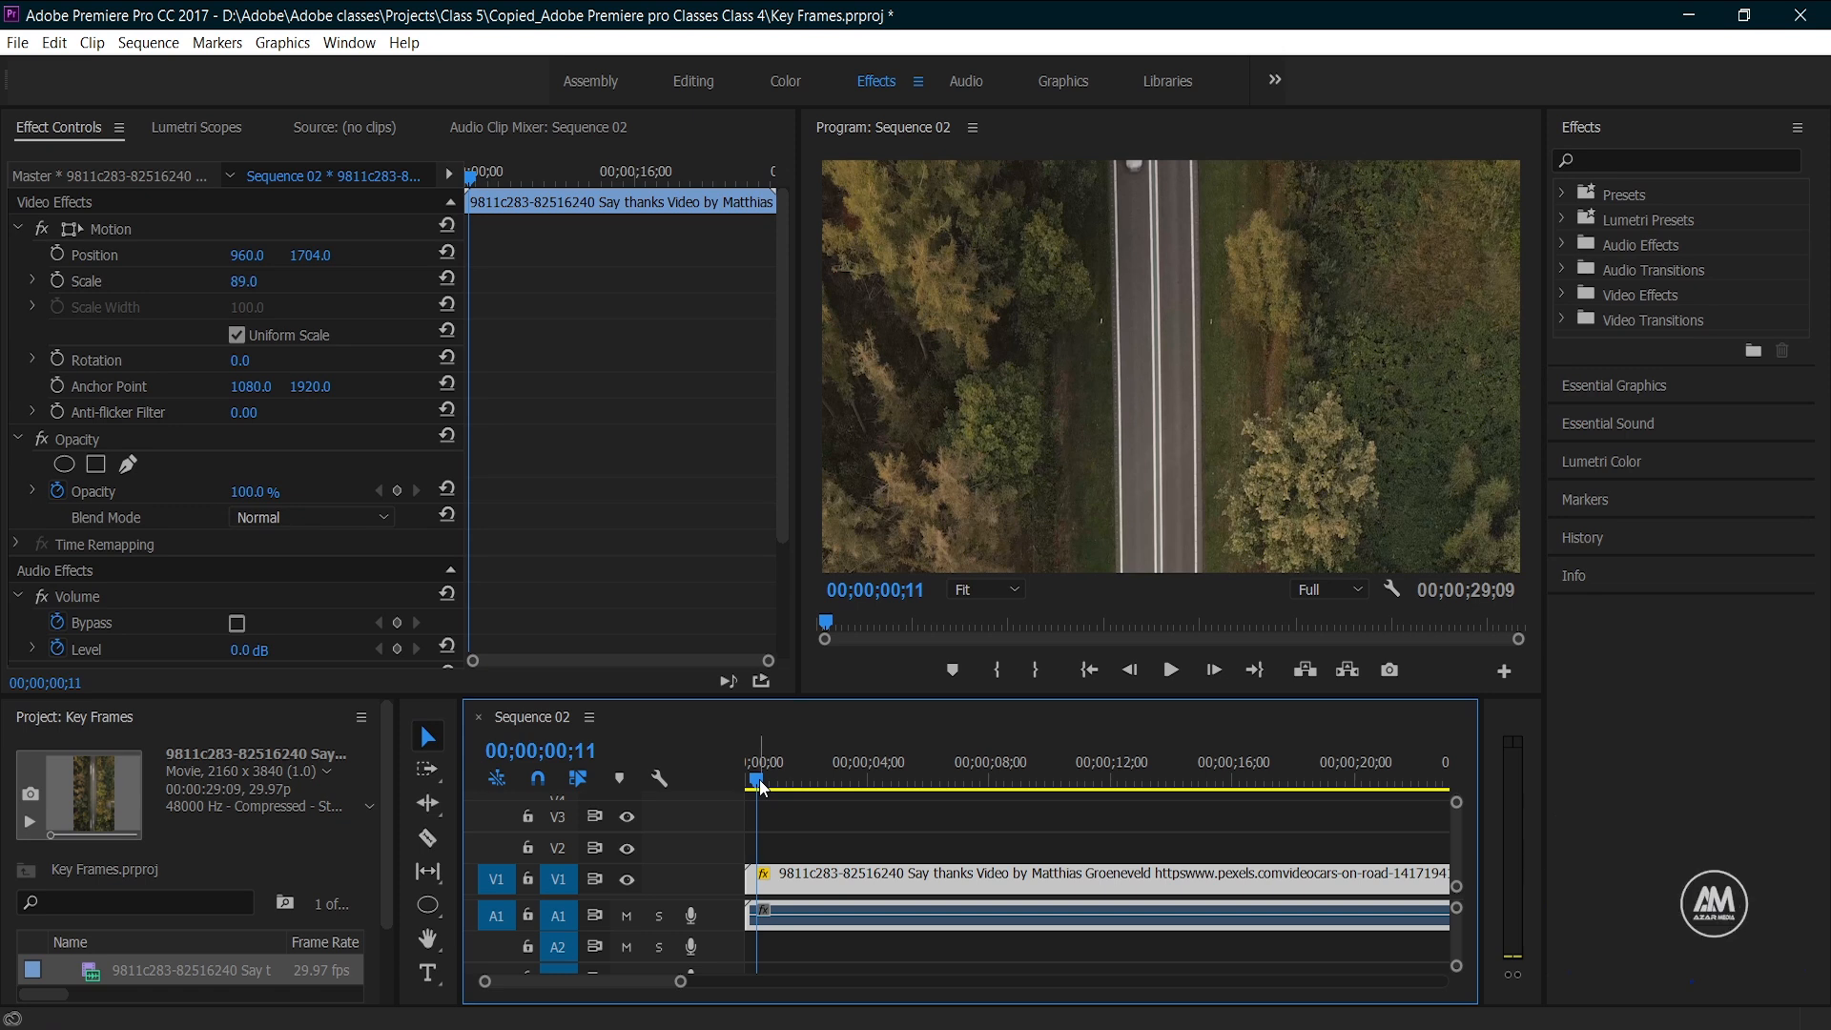
drag(717, 744, 730, 748)
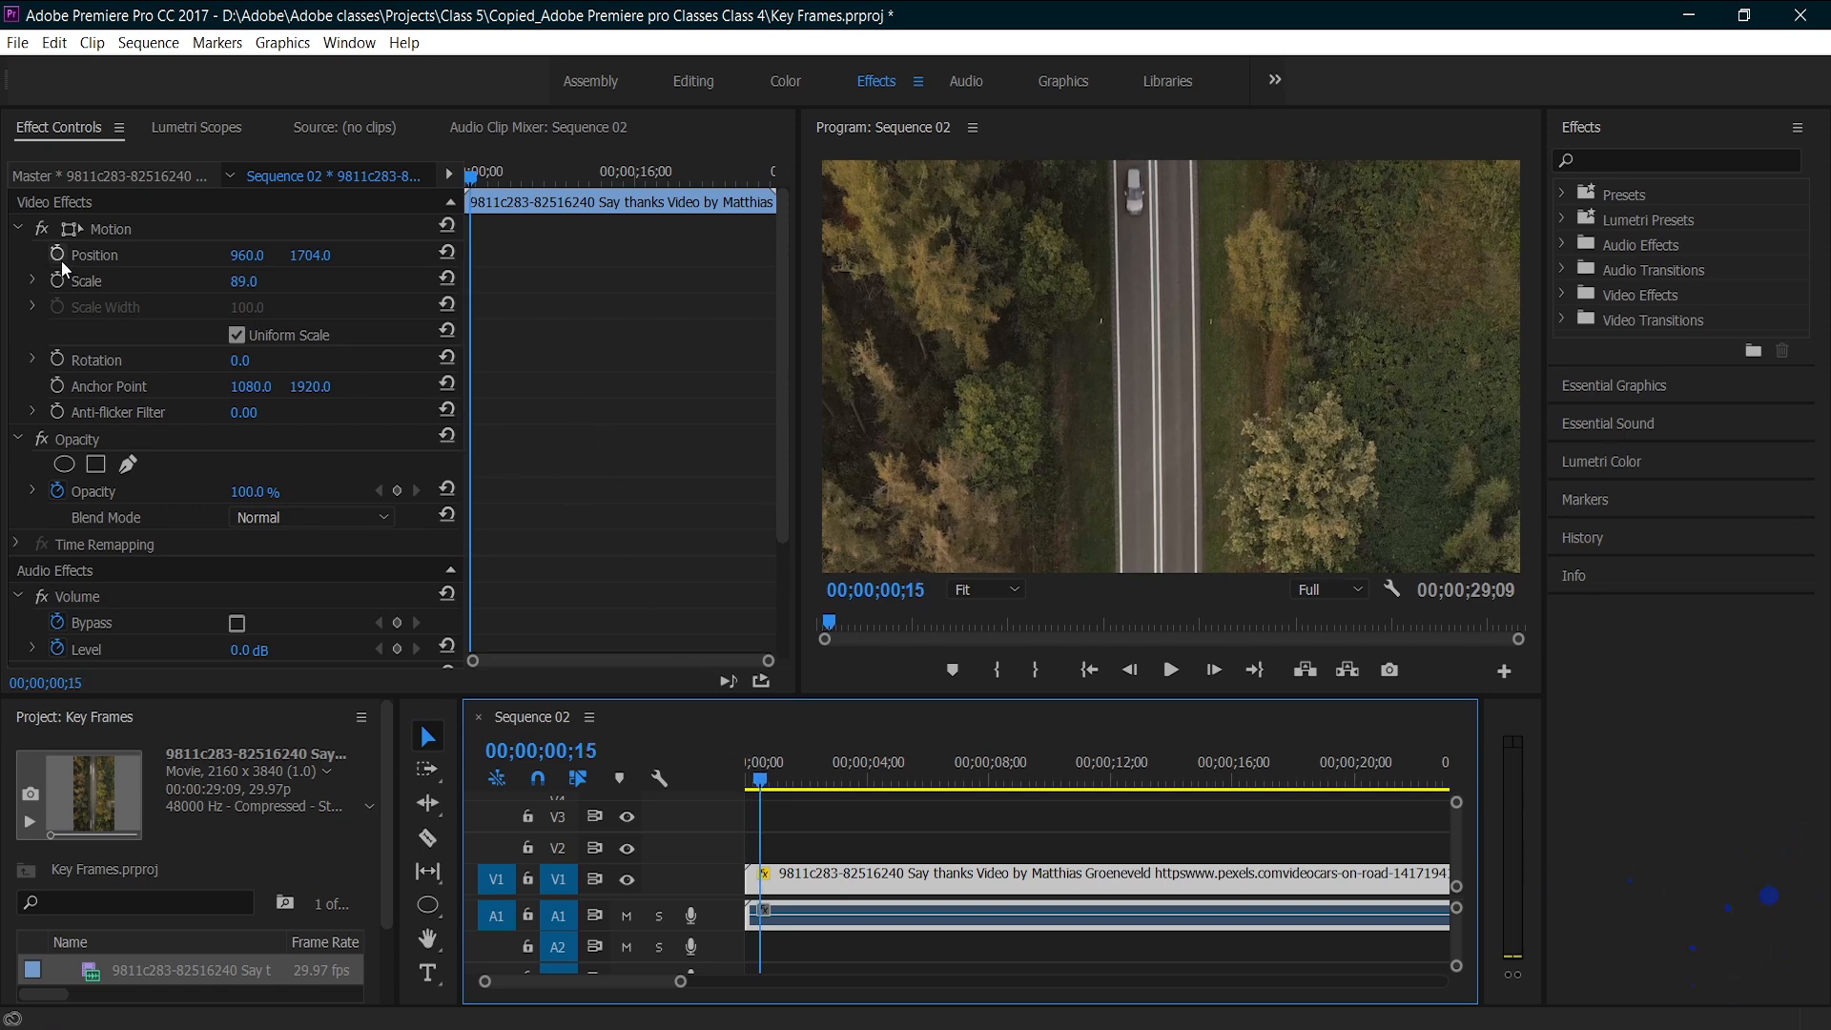
click(58, 256)
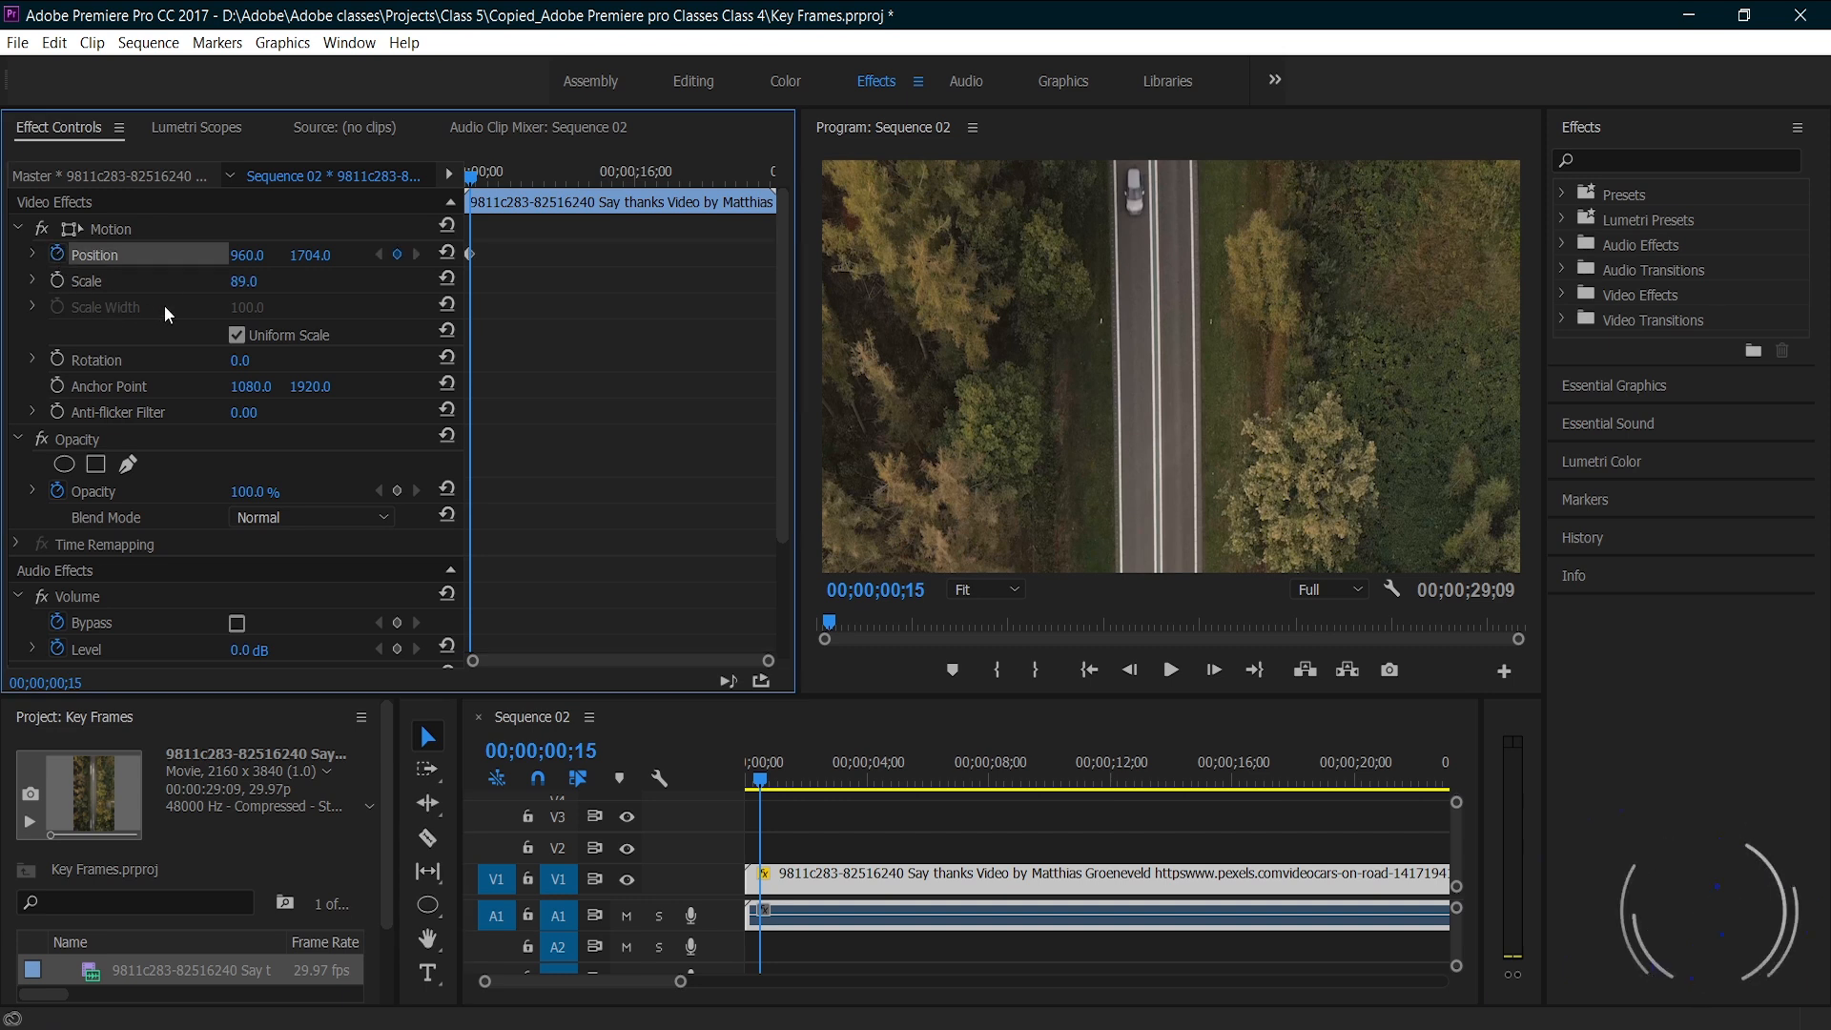
Step: Add a second Position keyframe at 00;00;04;01 with the vertical value -626.0 and shift it to 00;00;04;15
drag(477, 177, 506, 182)
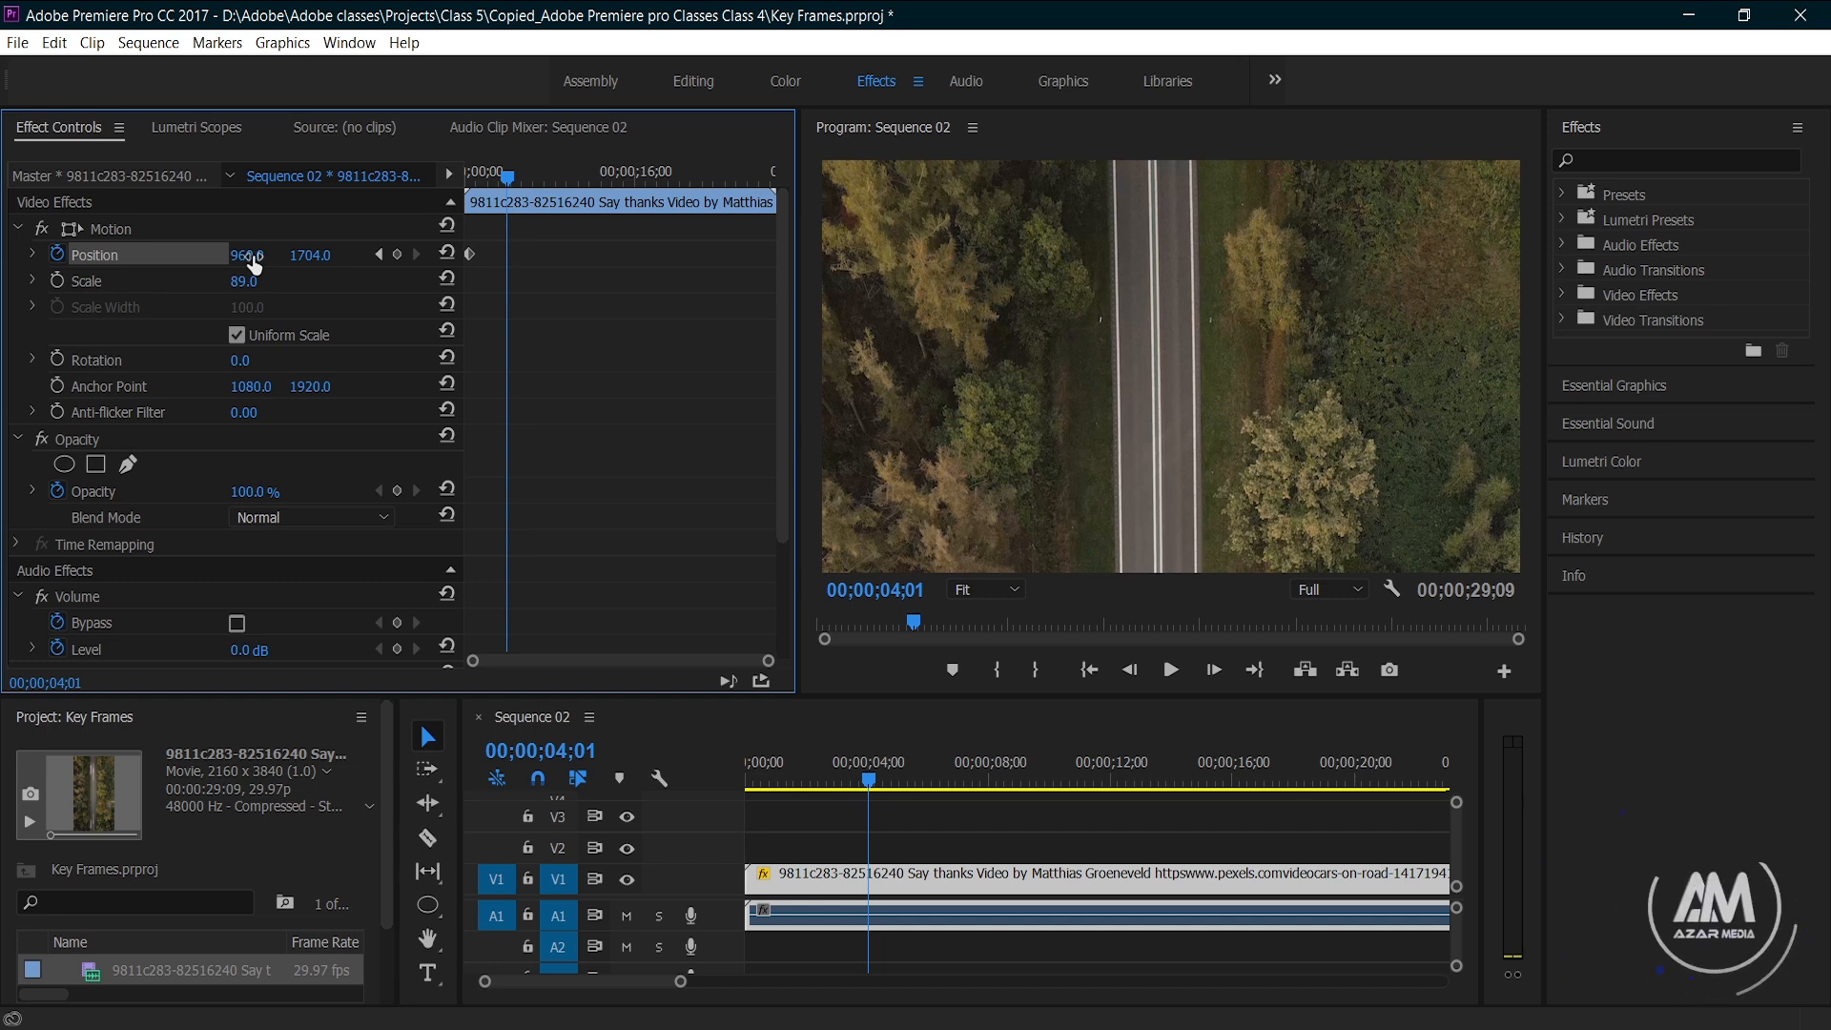
drag(310, 266, 2, 266)
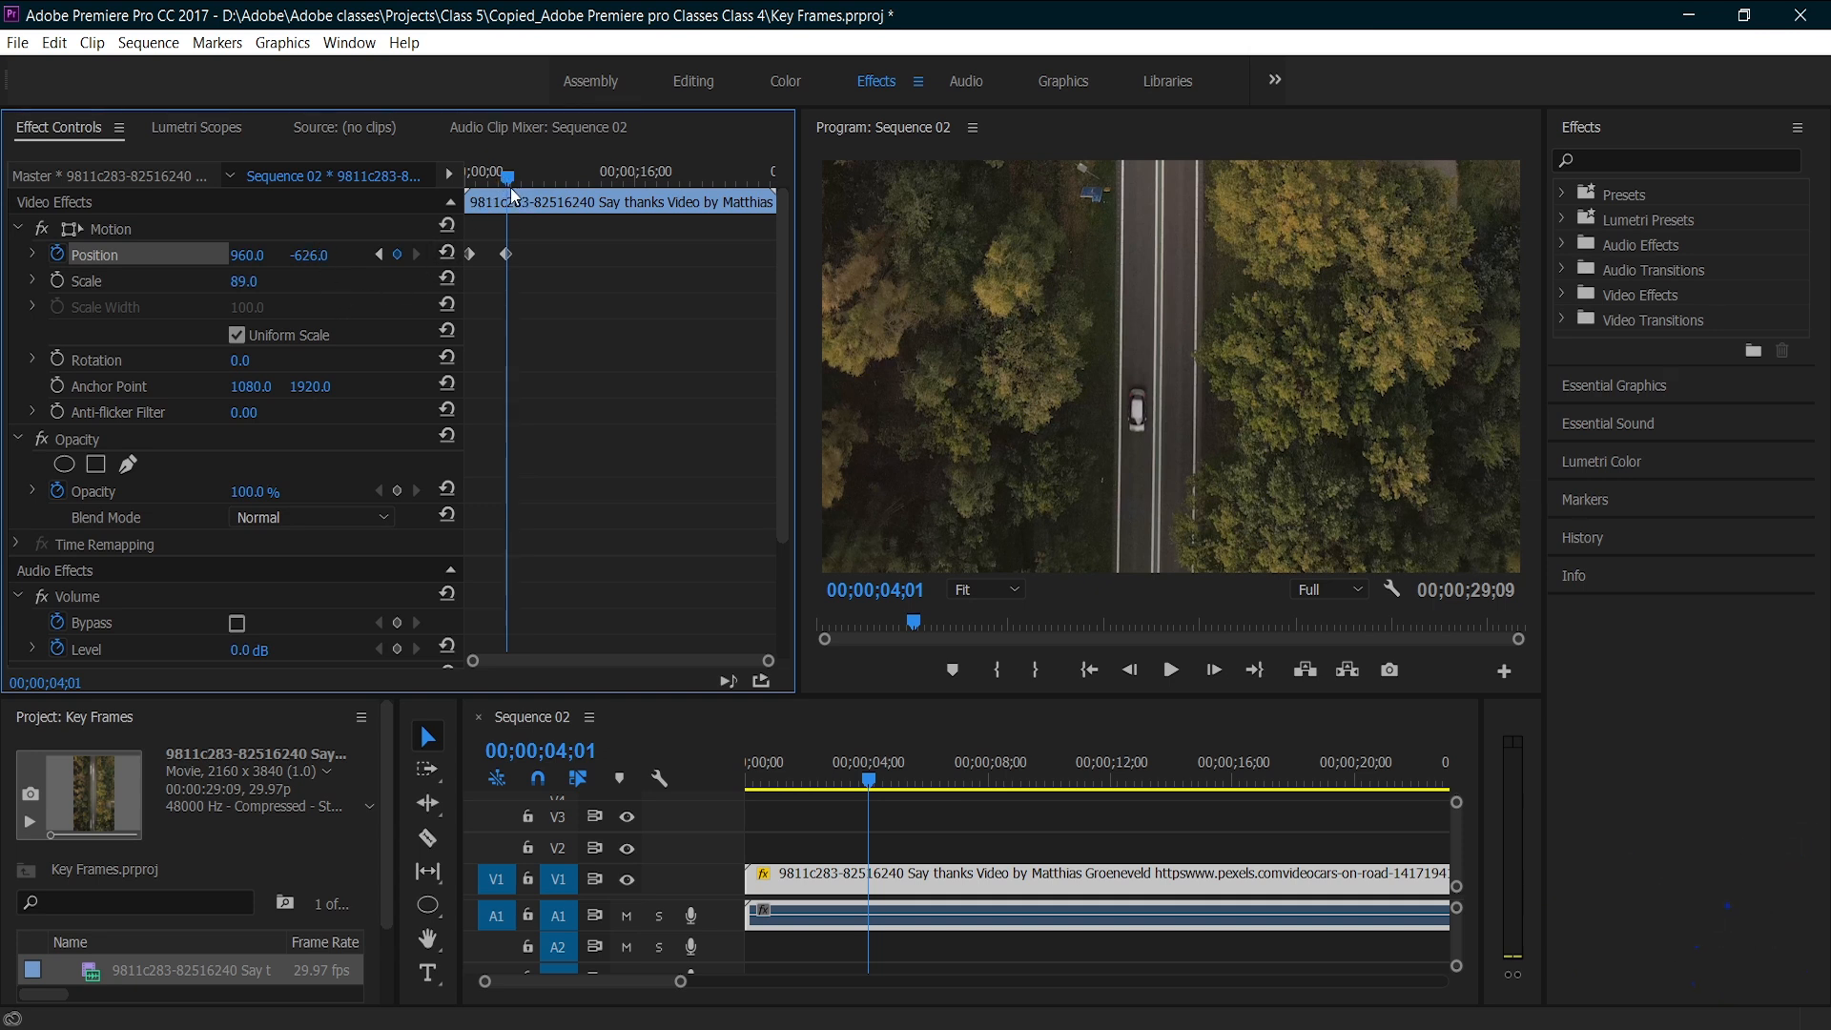
drag(512, 188, 519, 185)
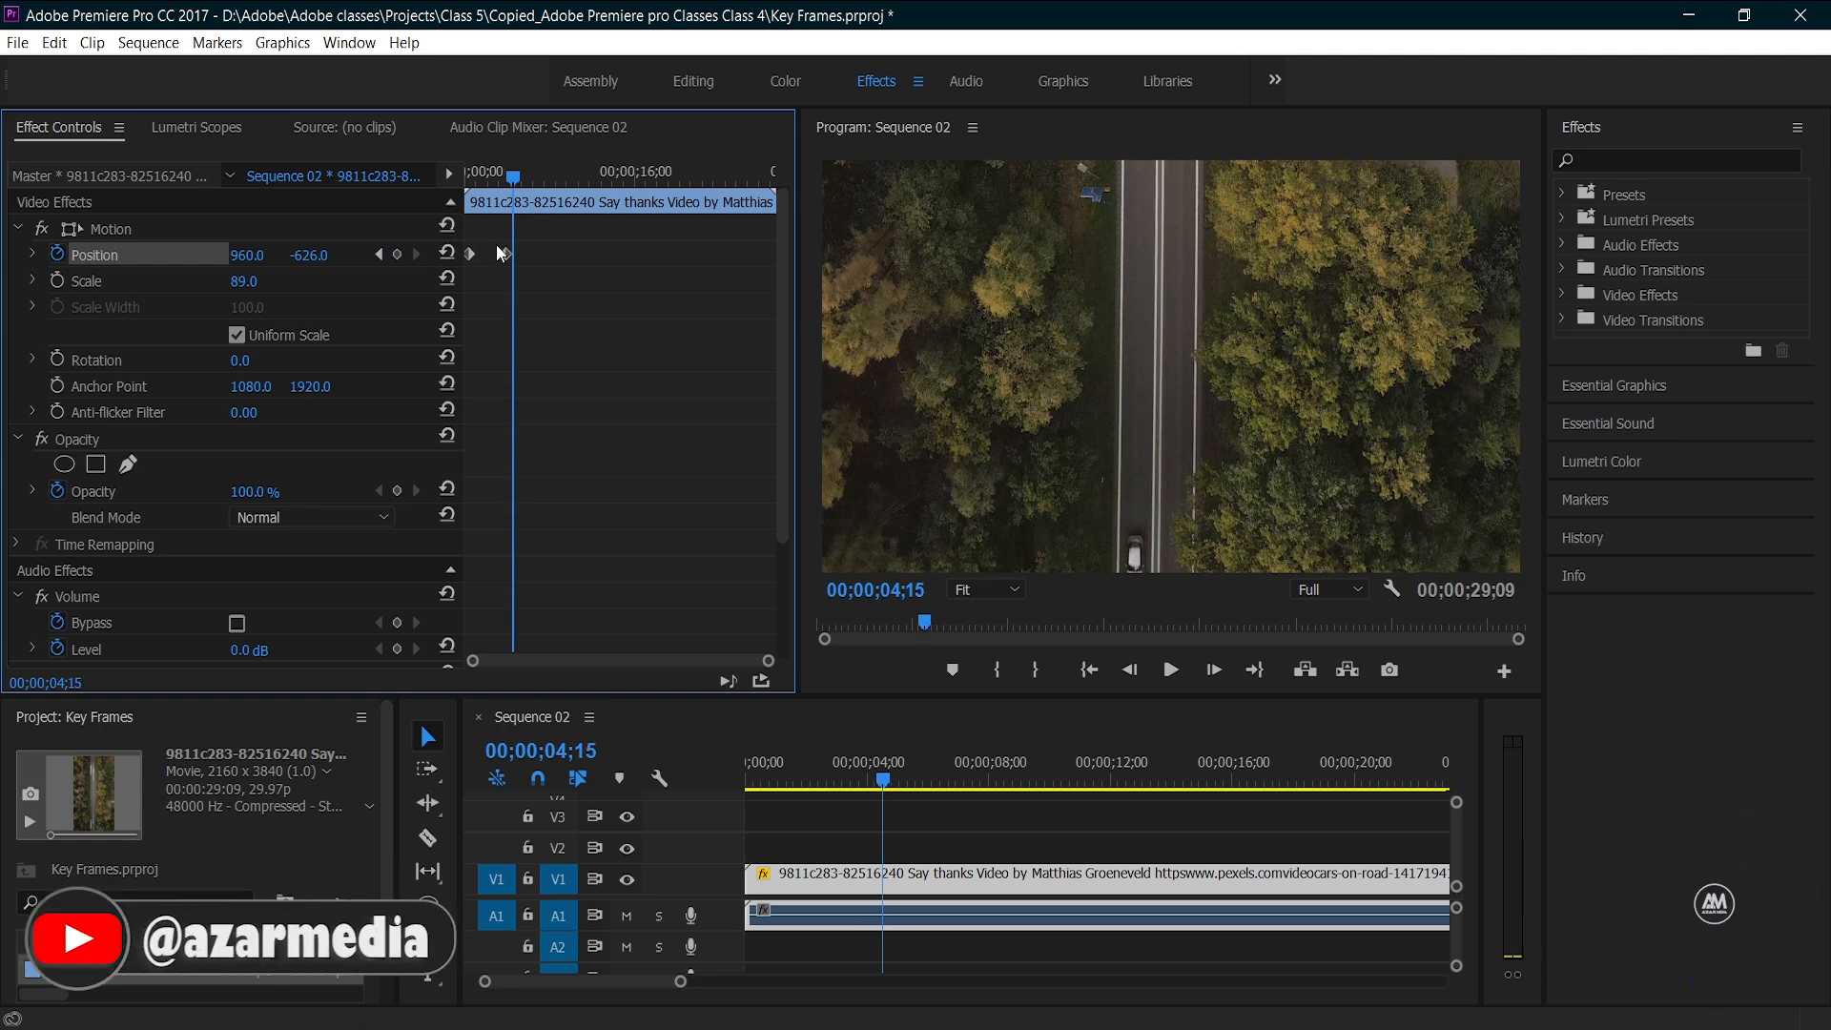
drag(503, 254, 511, 254)
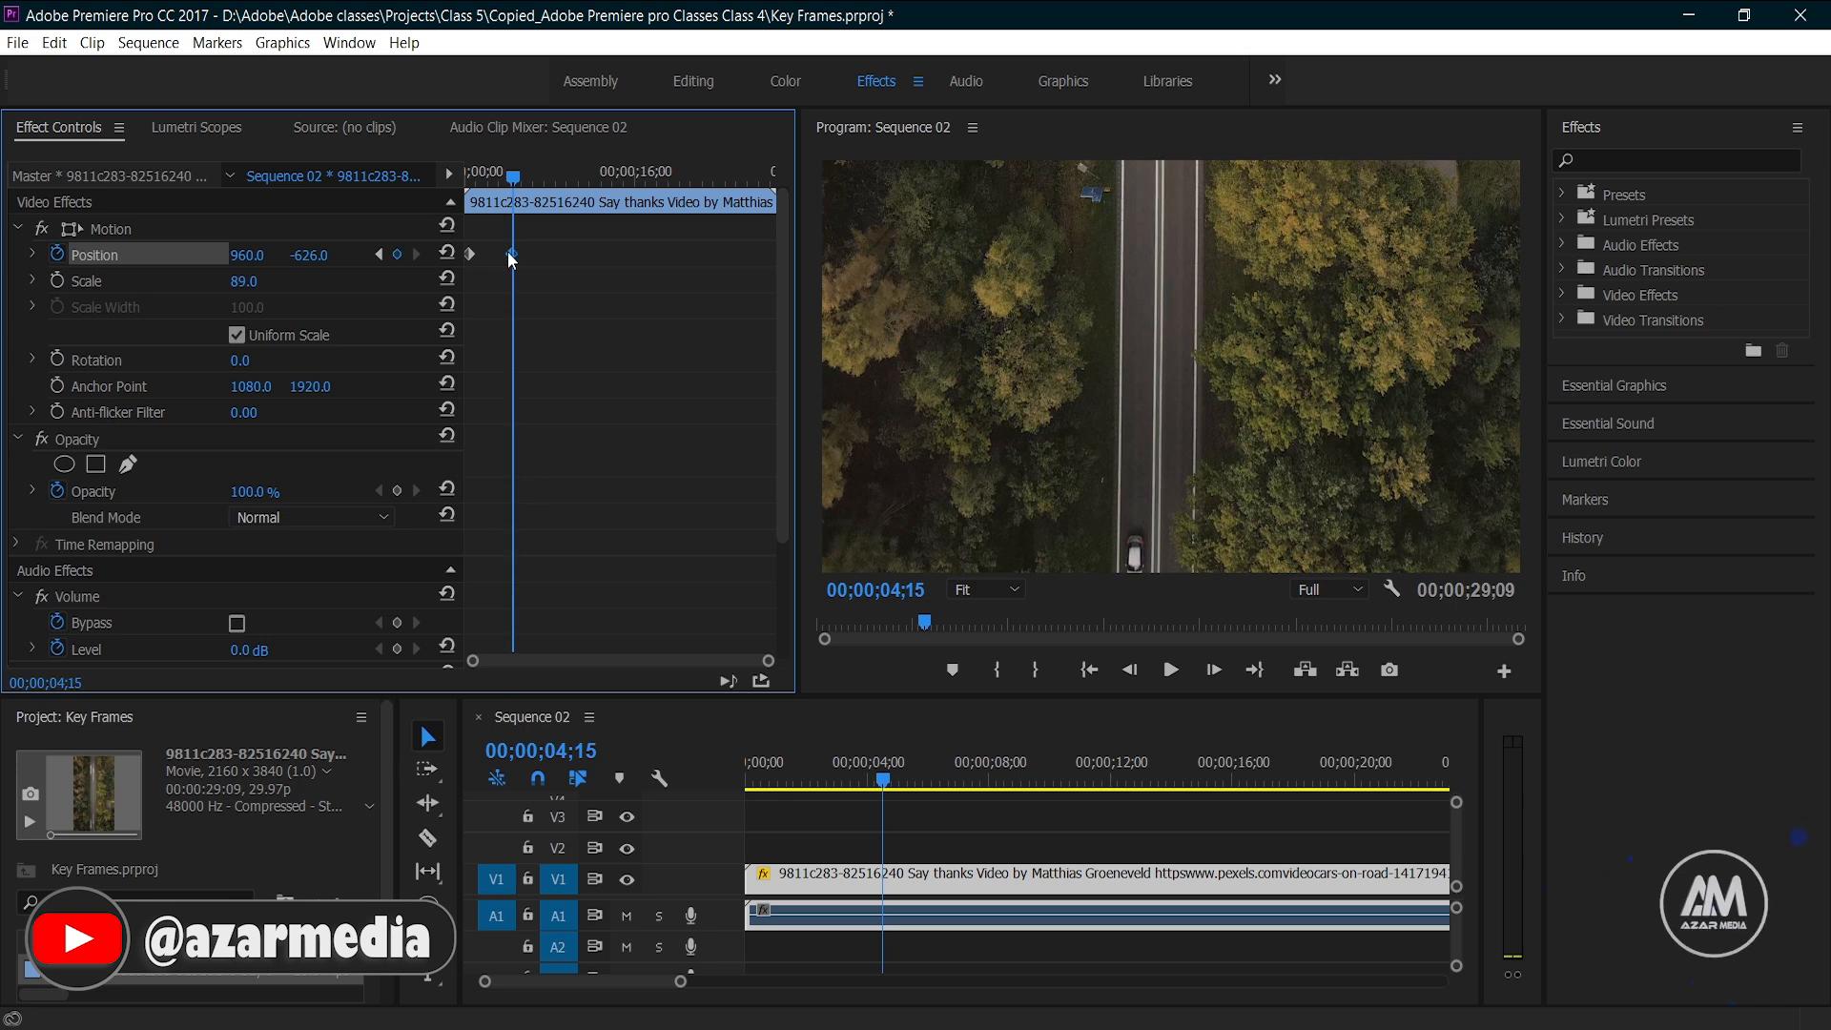
Step: Play the road clip's Position animation from the start of the sequence until just past the second keyframe
drag(882, 778, 700, 775)
key(space)
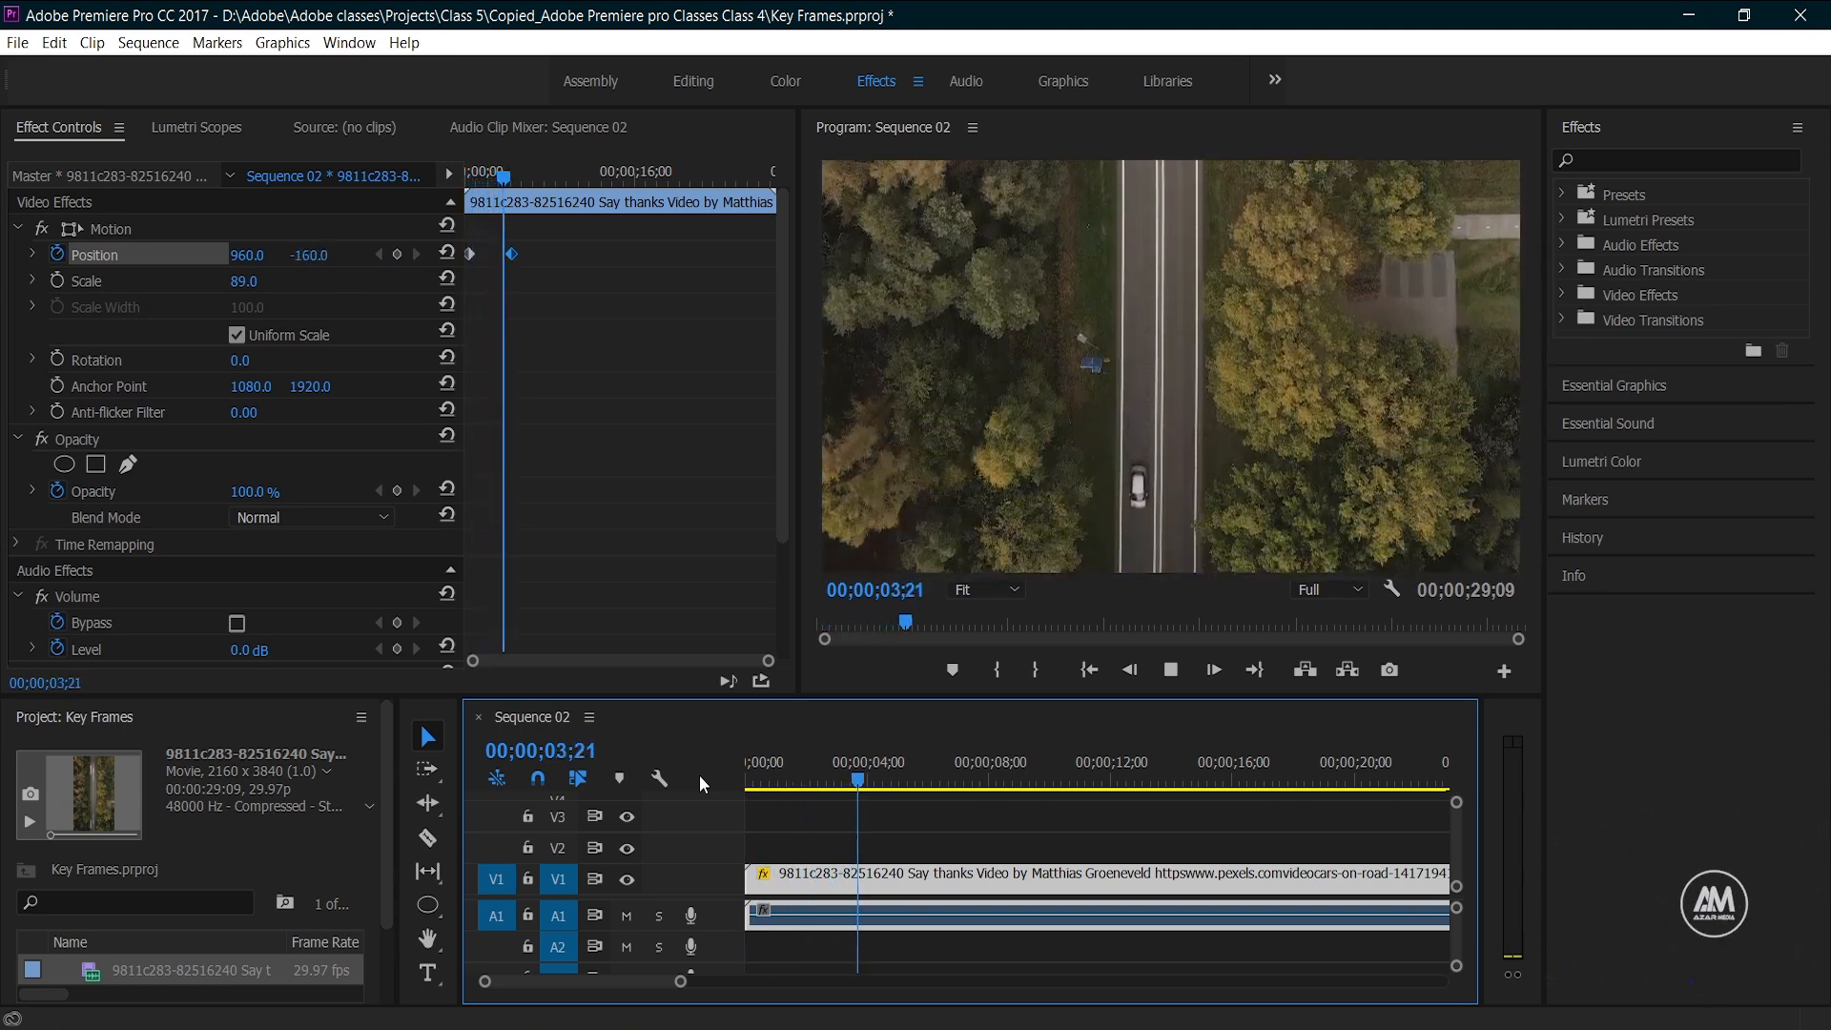
key(space)
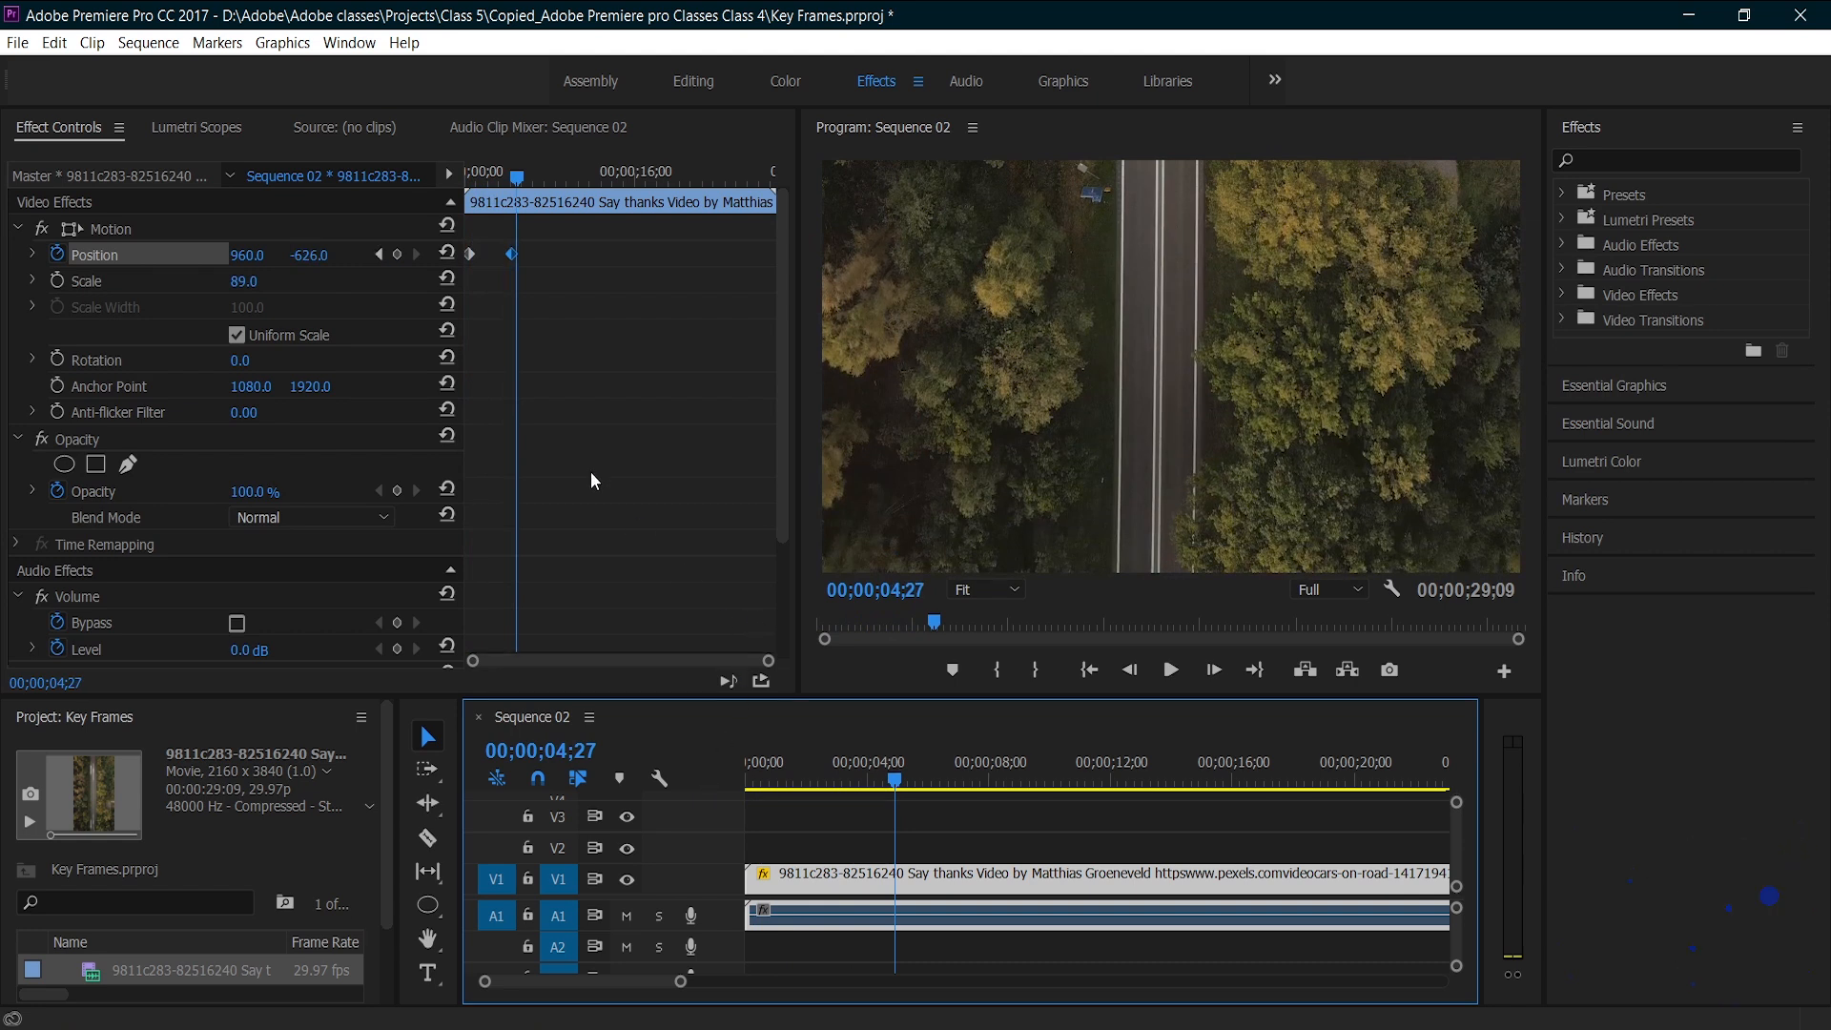
Step: Apply Ease Out to the first Position keyframe and Ease In to the second, and play the animation from the start
right_click(469, 255)
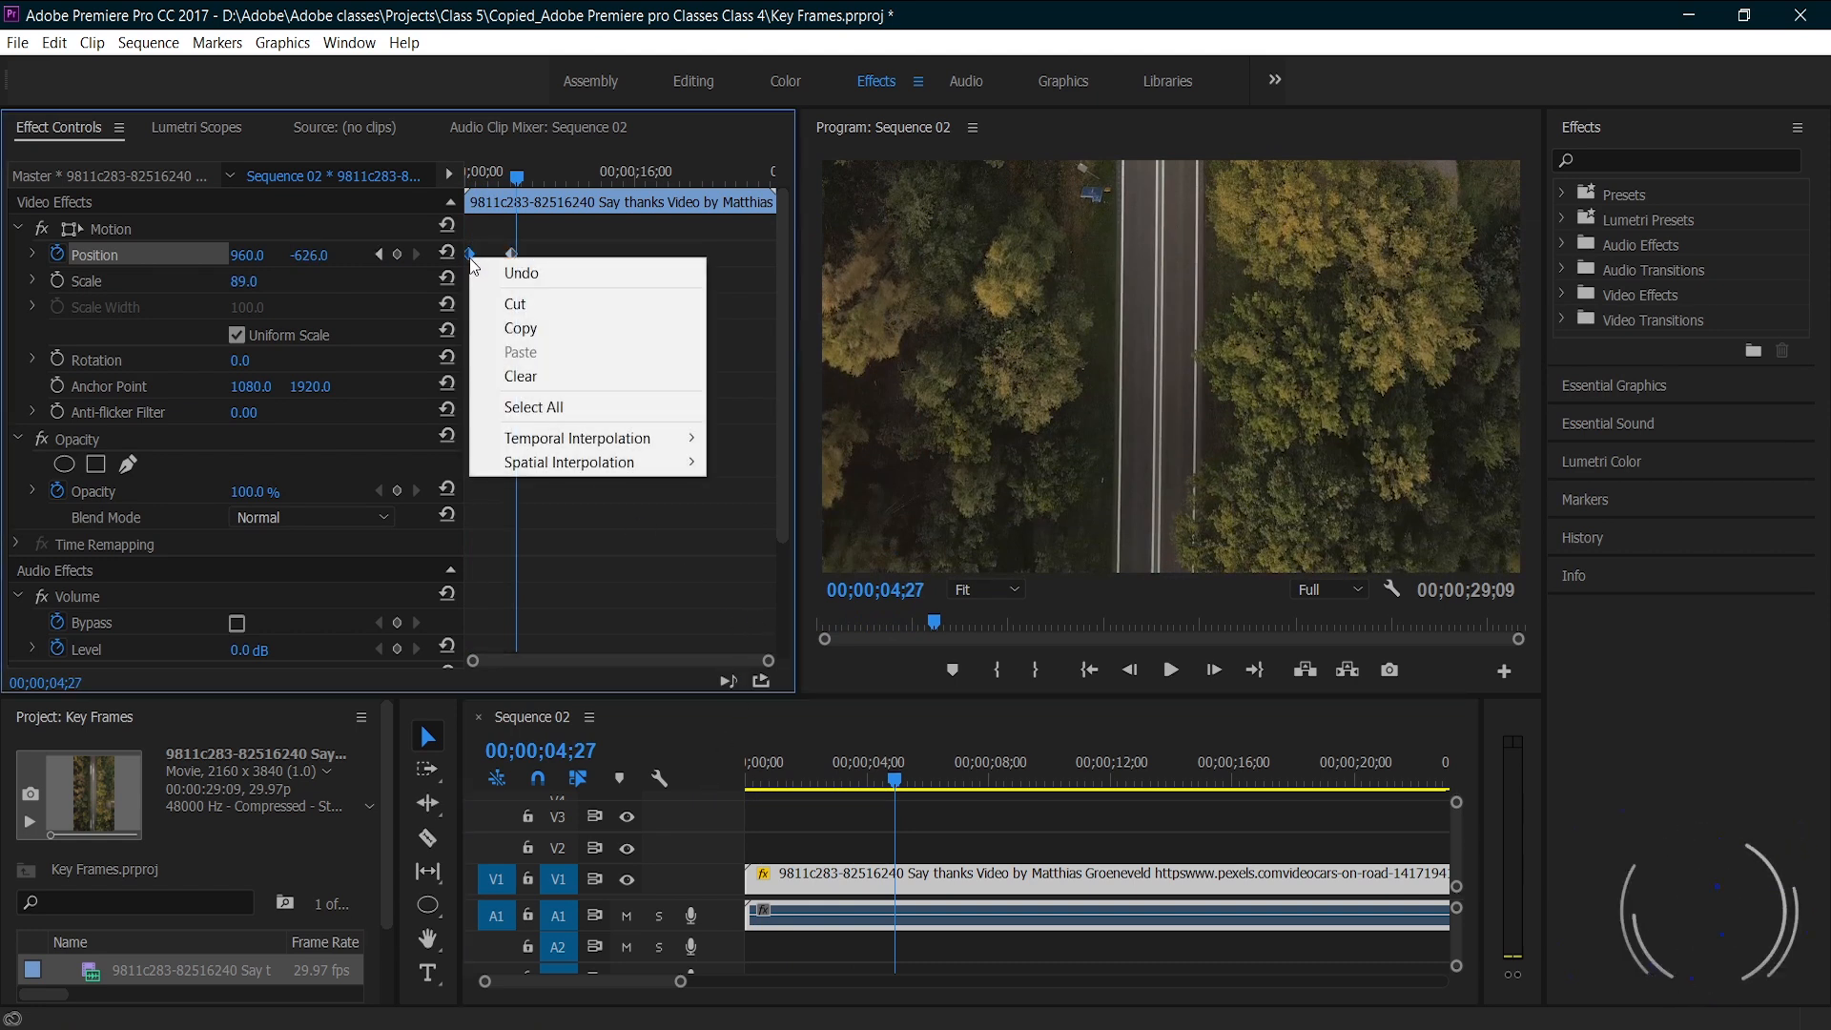
mouse_move(601, 447)
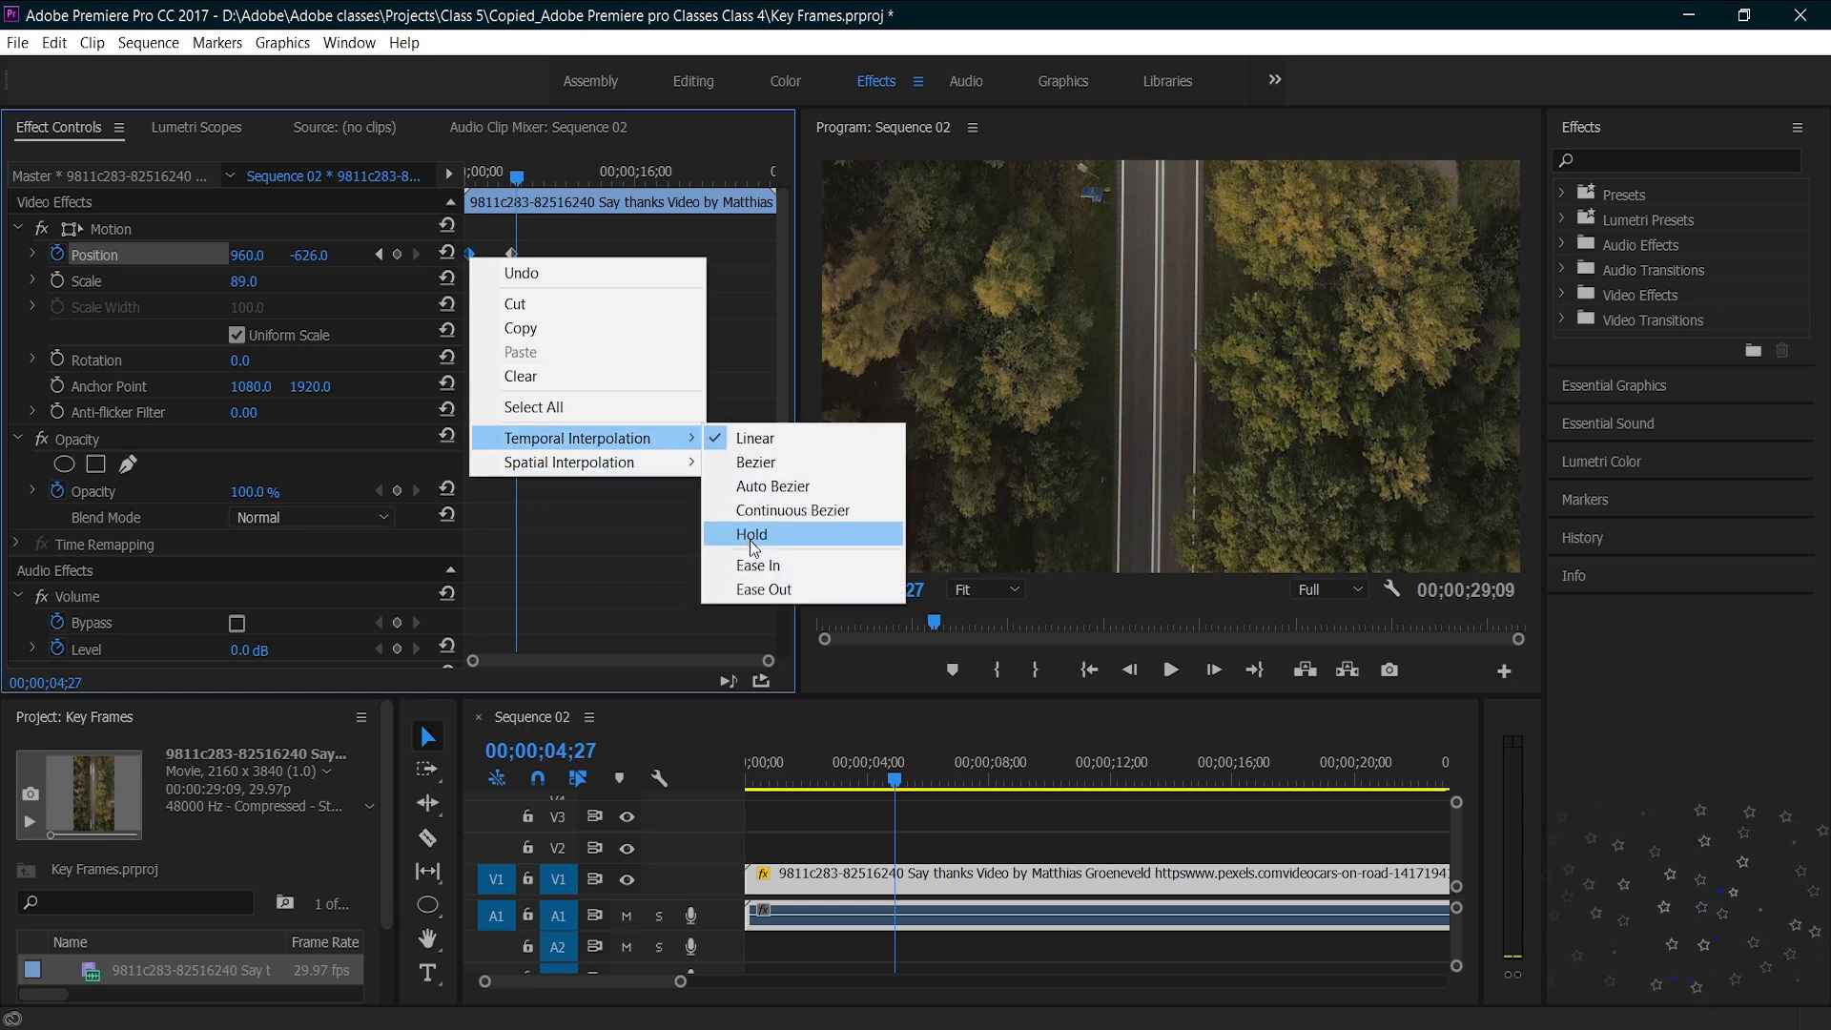
click(763, 589)
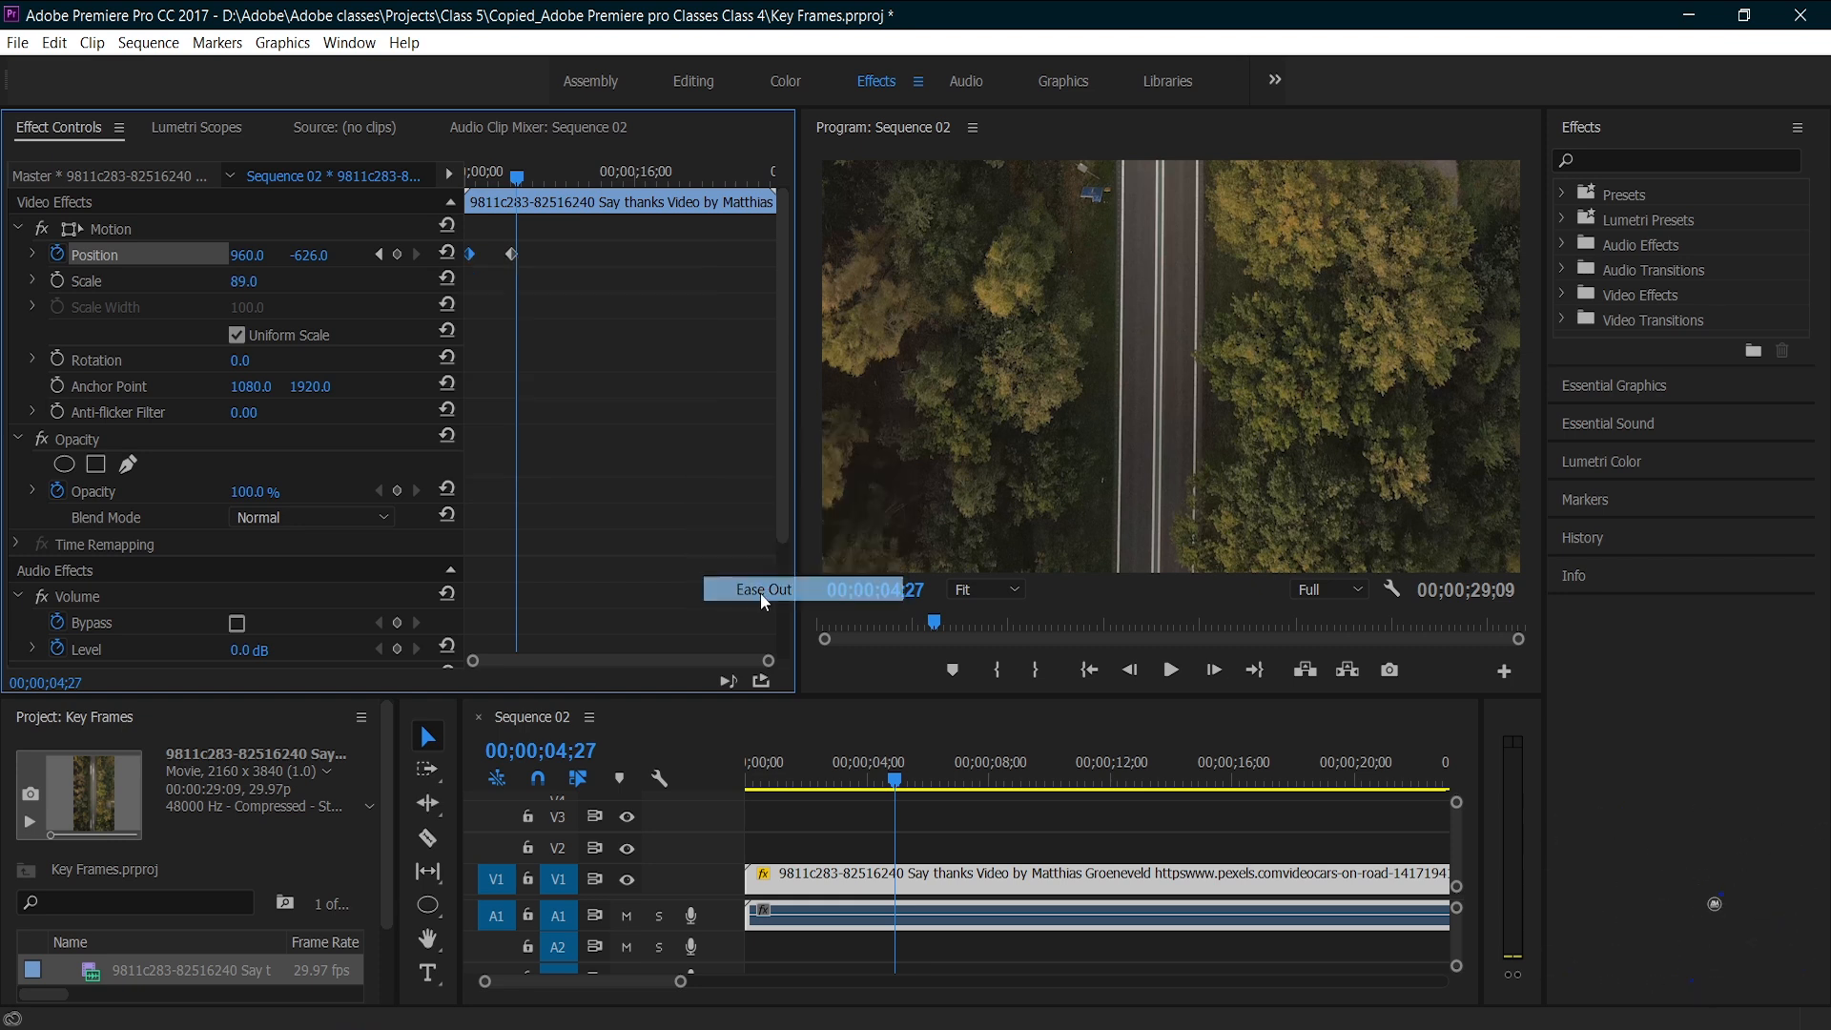
right_click(511, 254)
mouse_move(655, 435)
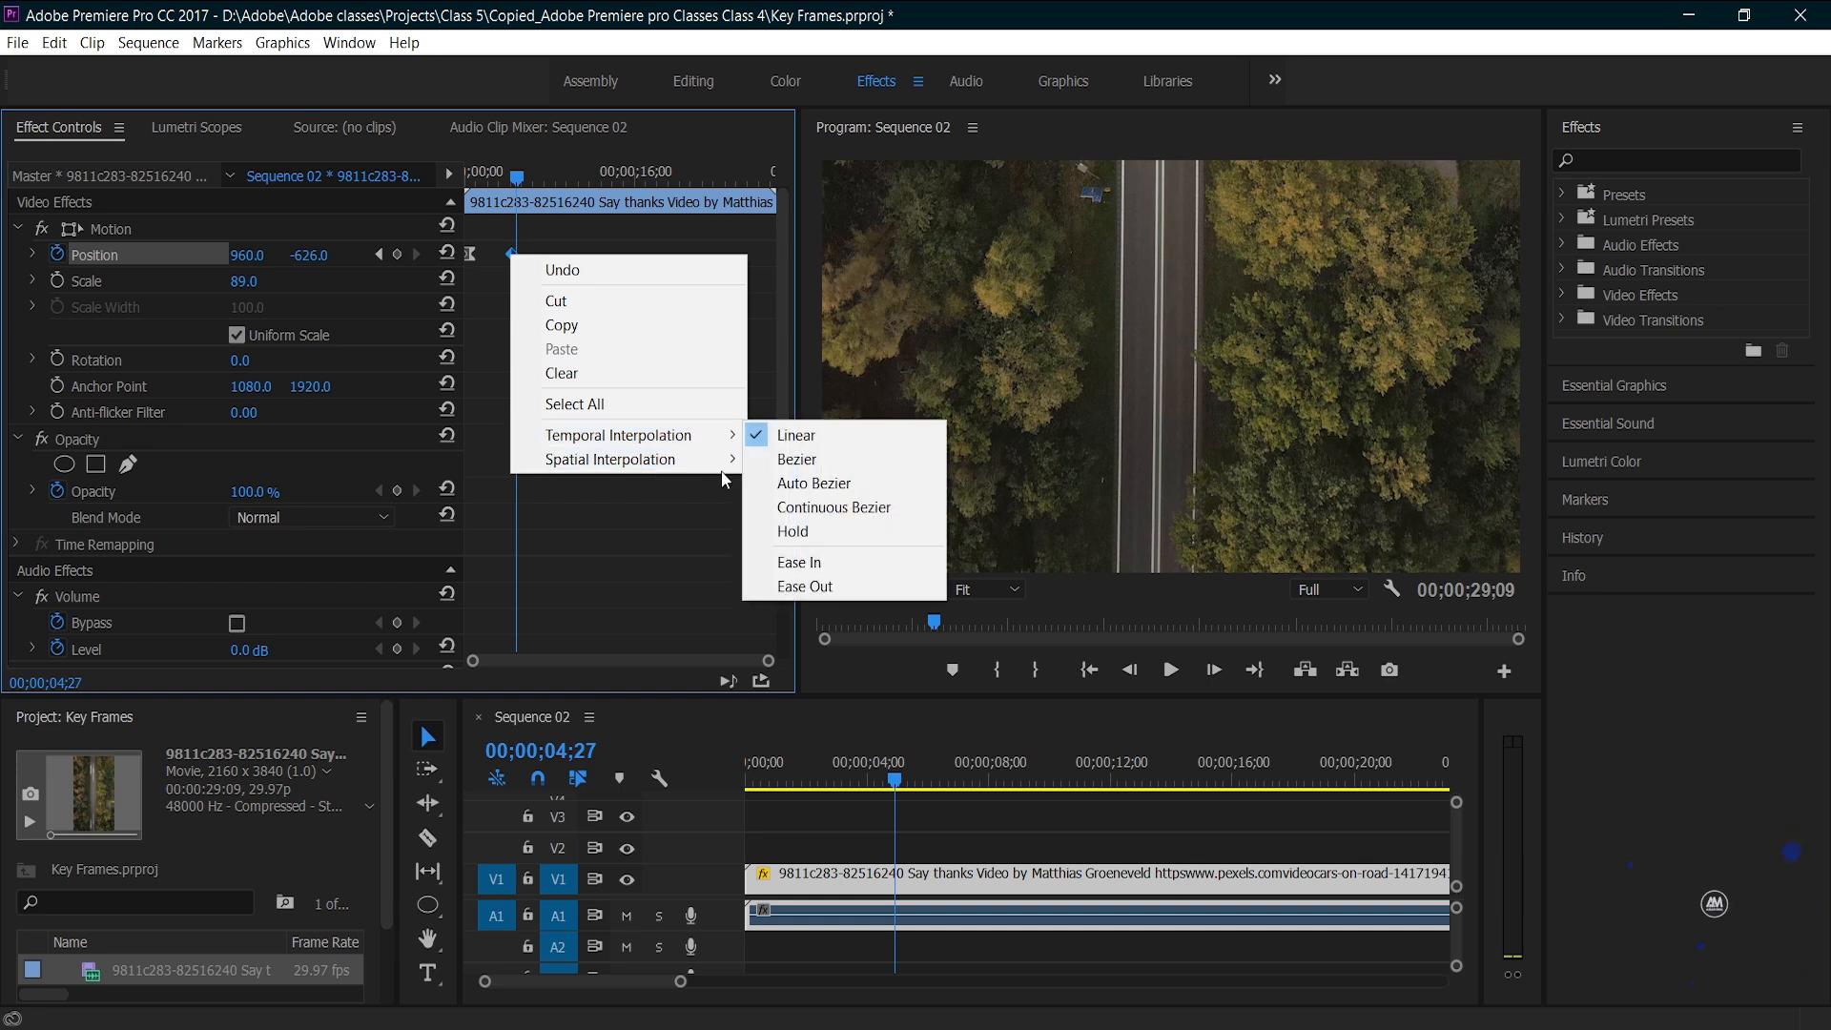
click(788, 563)
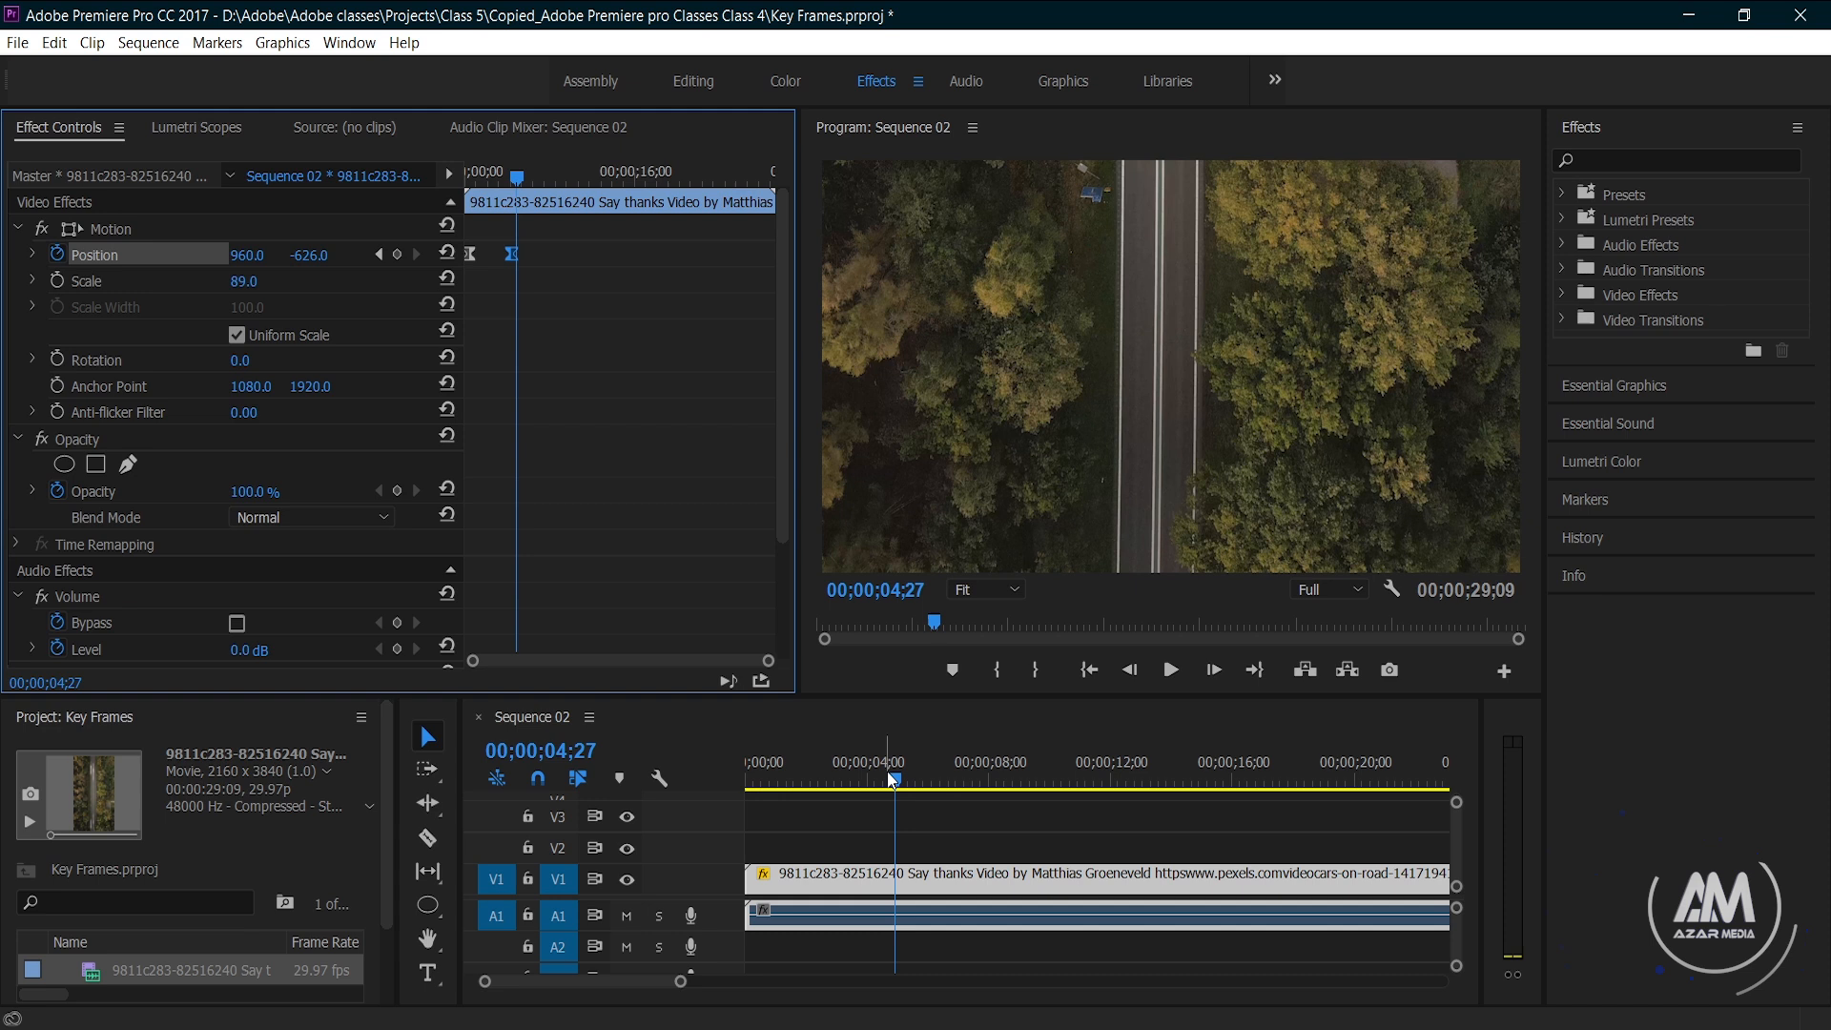
drag(890, 776, 669, 775)
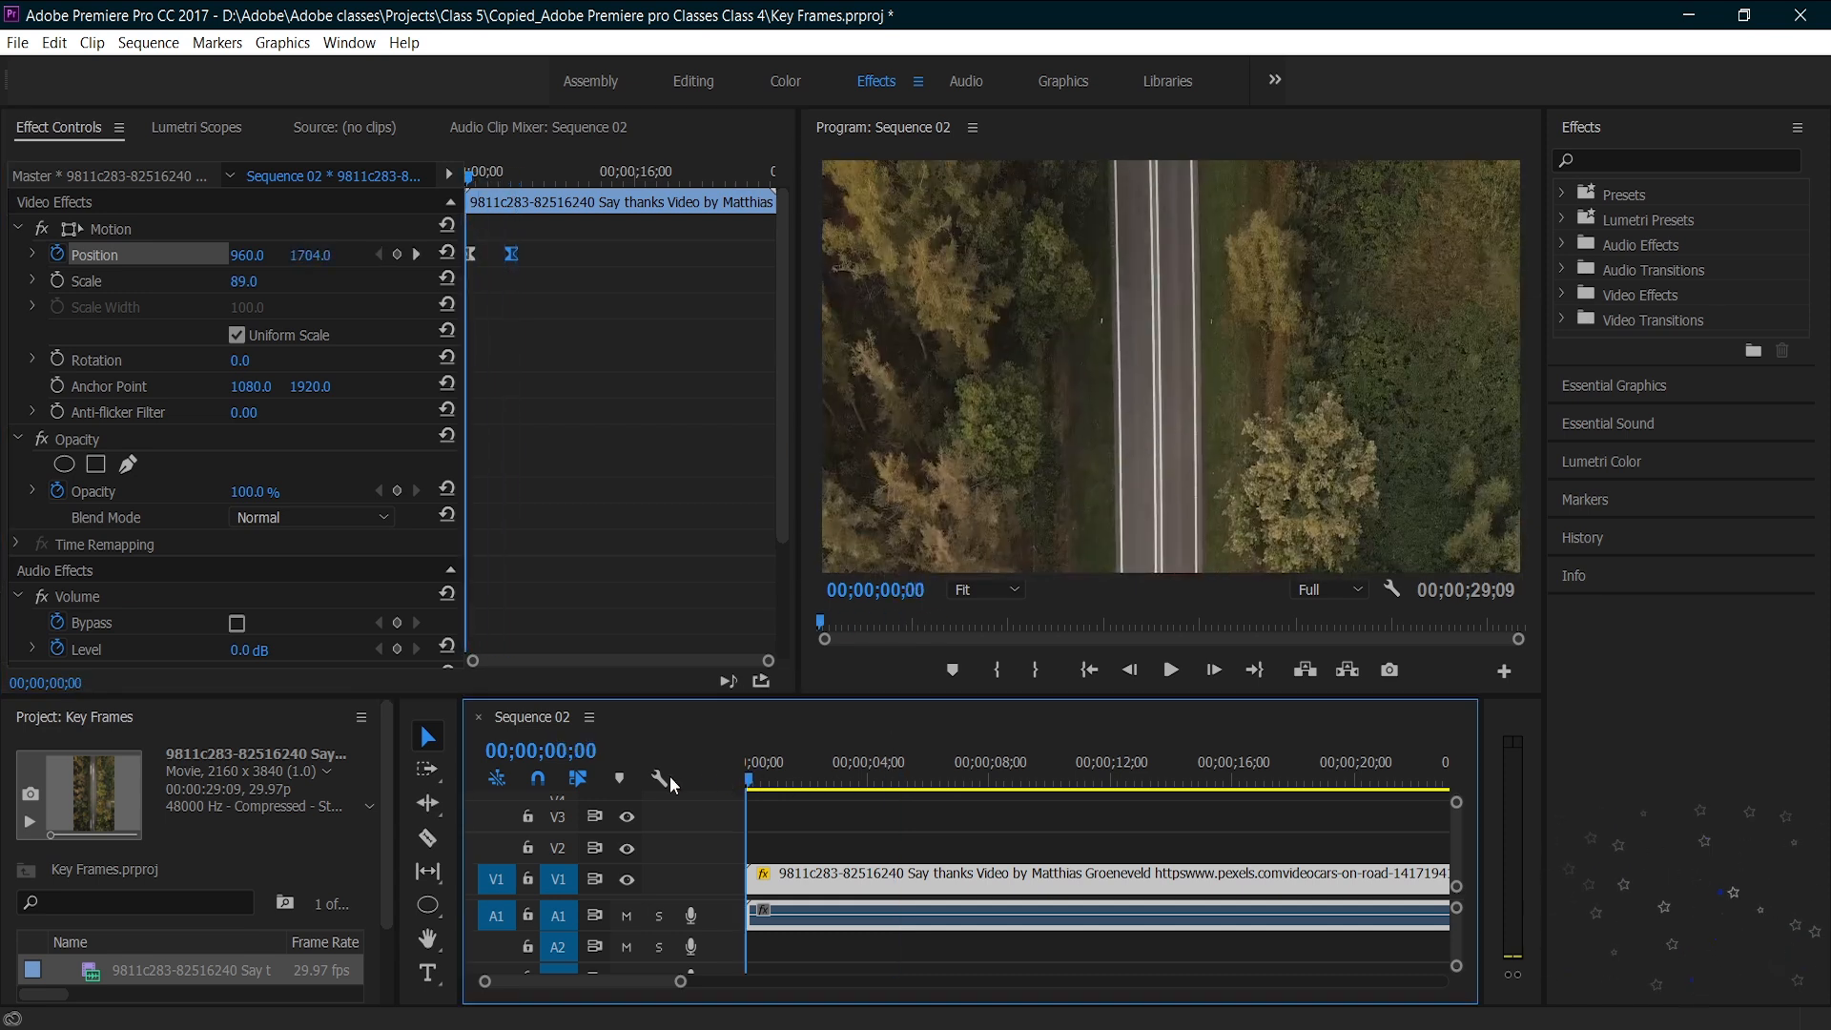
key(space)
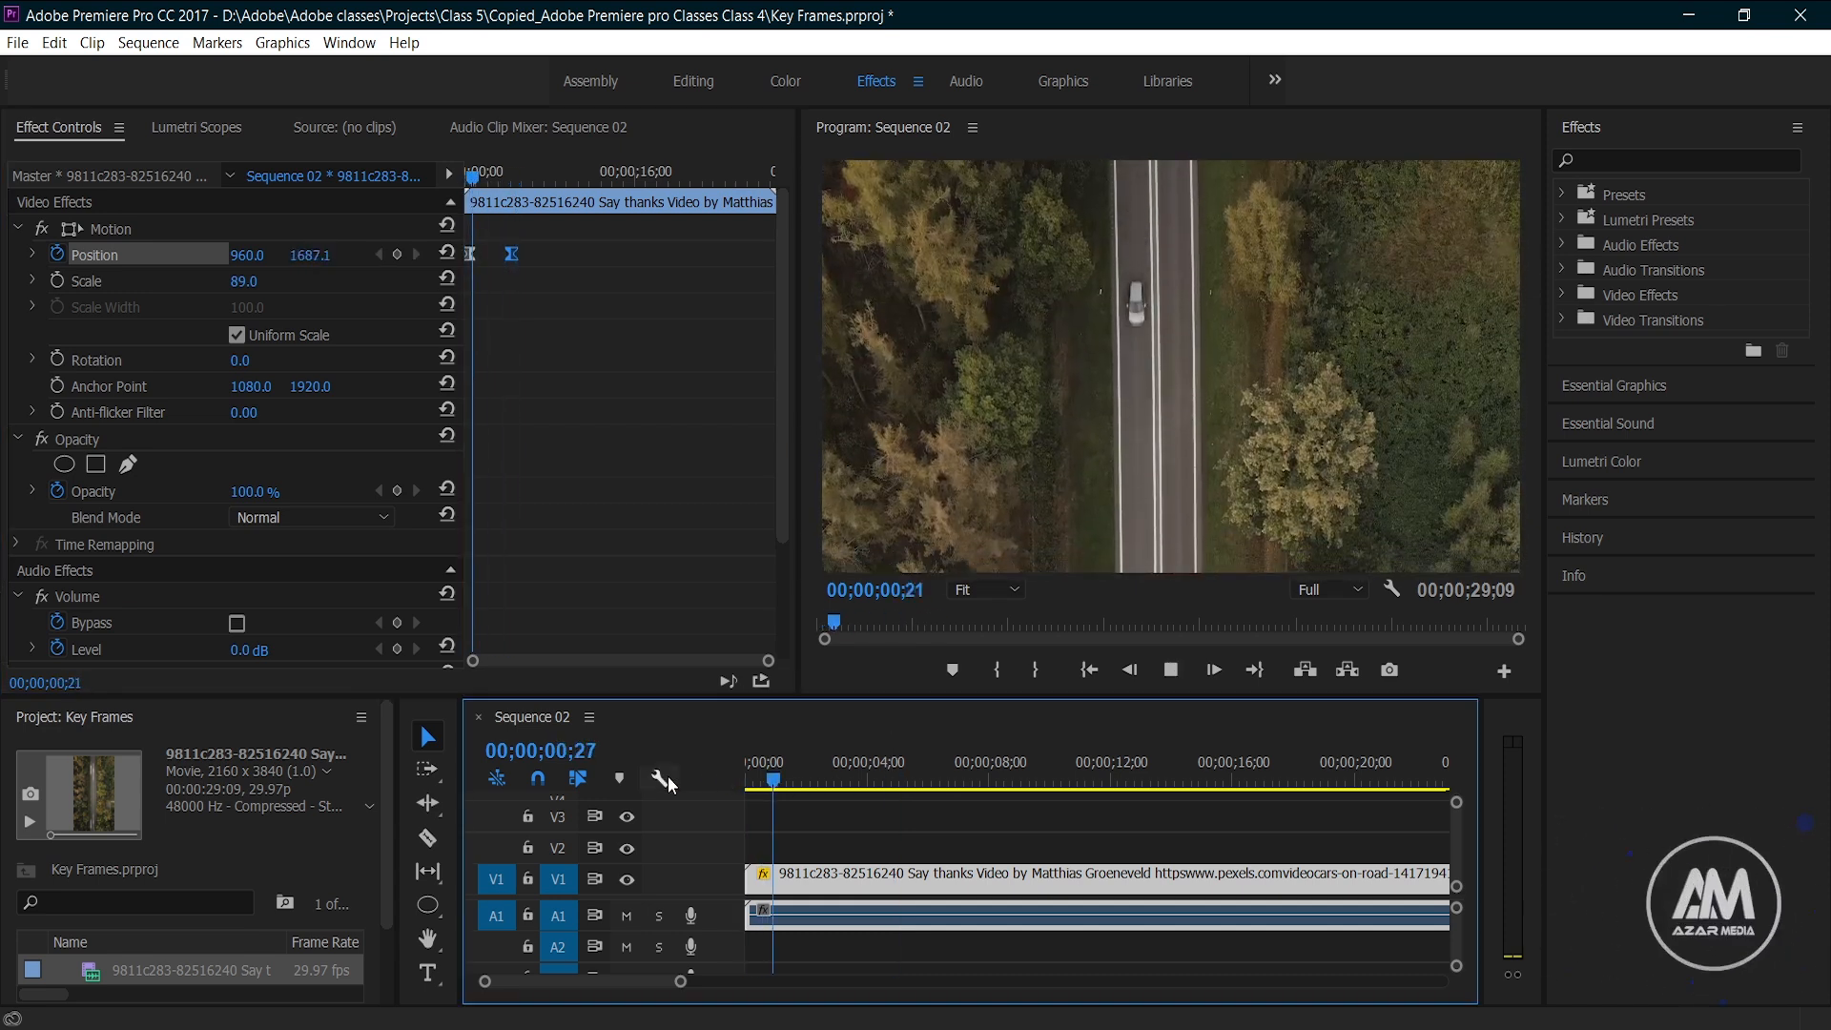